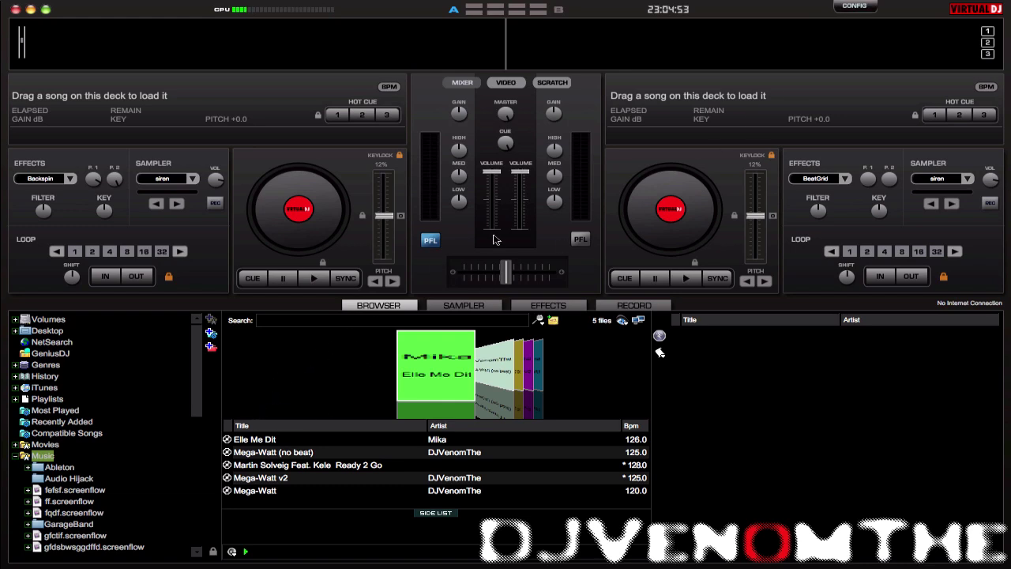
# Look through the skin, video and sound setup settings, including the available sound card types, and close the settings.
pyautogui.click(853, 6)
pyautogui.click(281, 77)
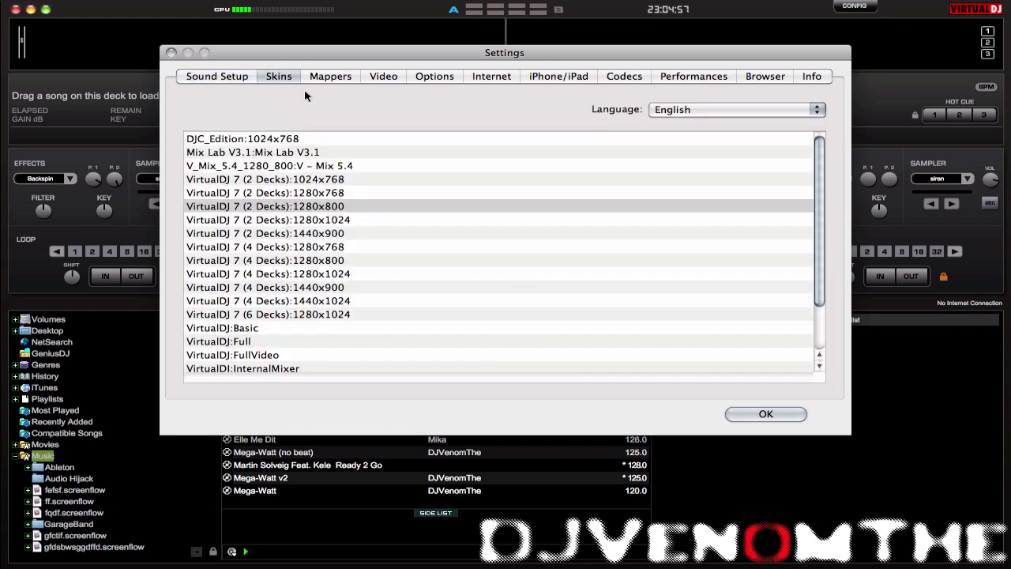
pyautogui.click(387, 77)
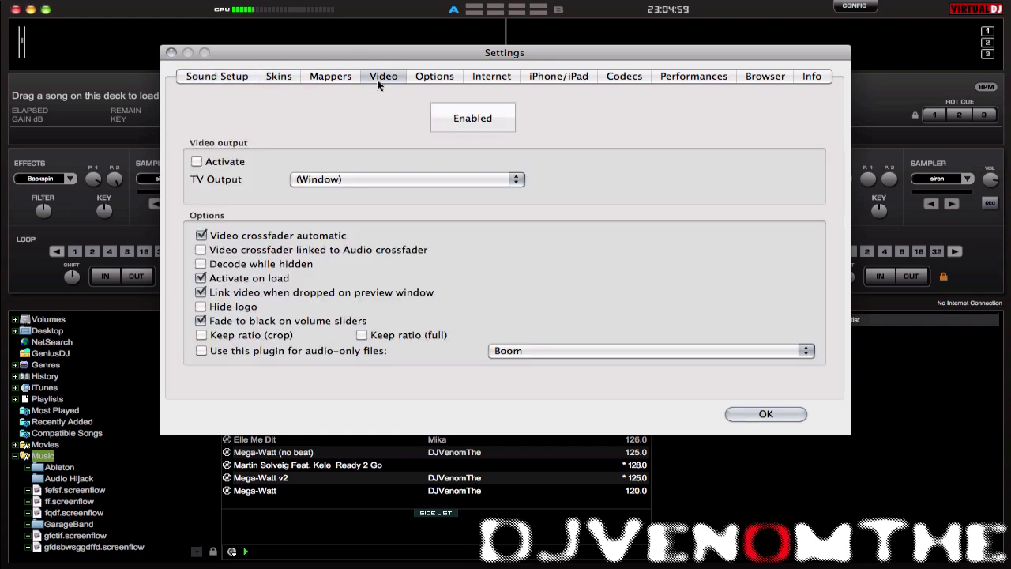
pyautogui.click(223, 79)
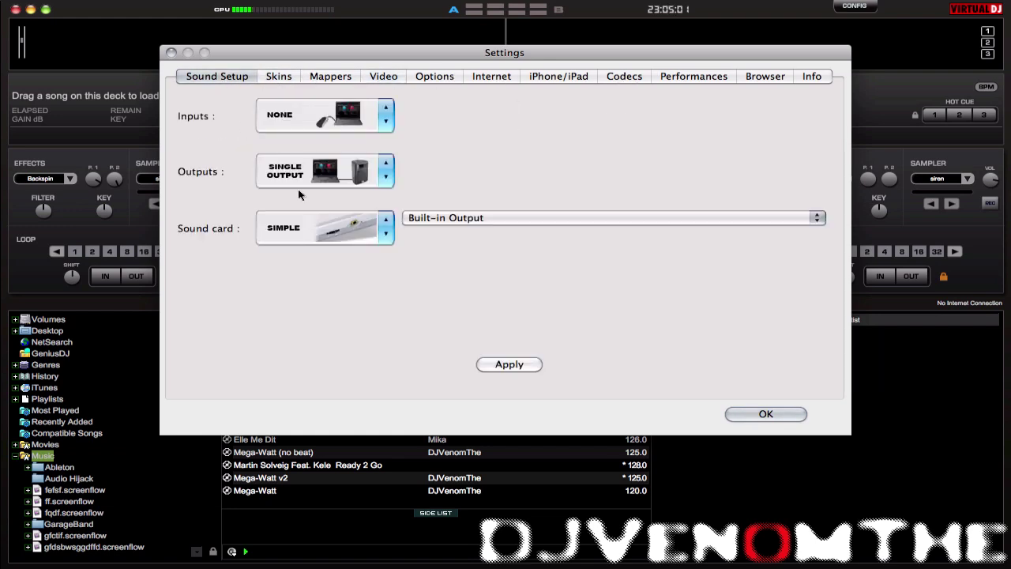
pyautogui.click(374, 242)
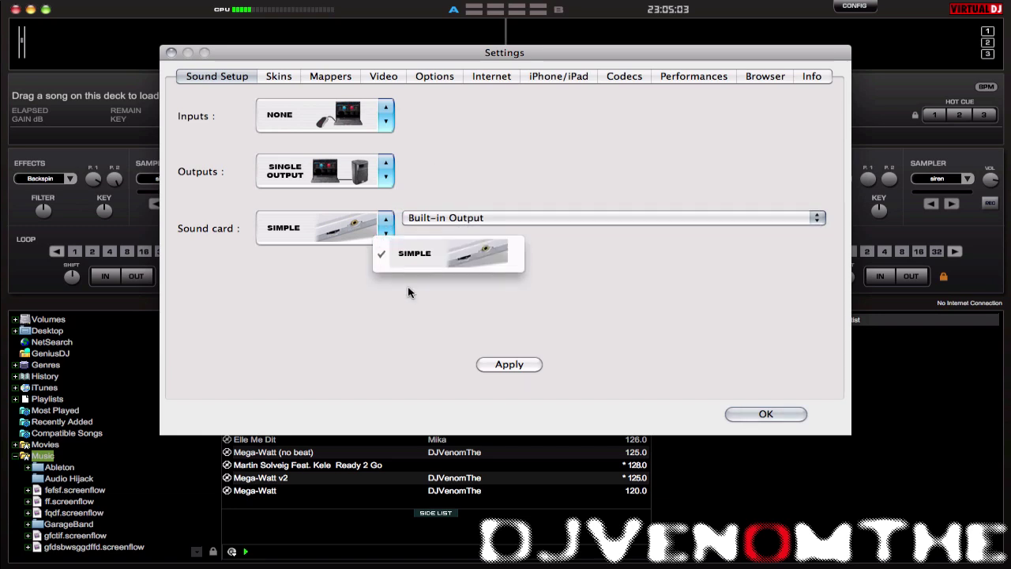
pyautogui.click(410, 289)
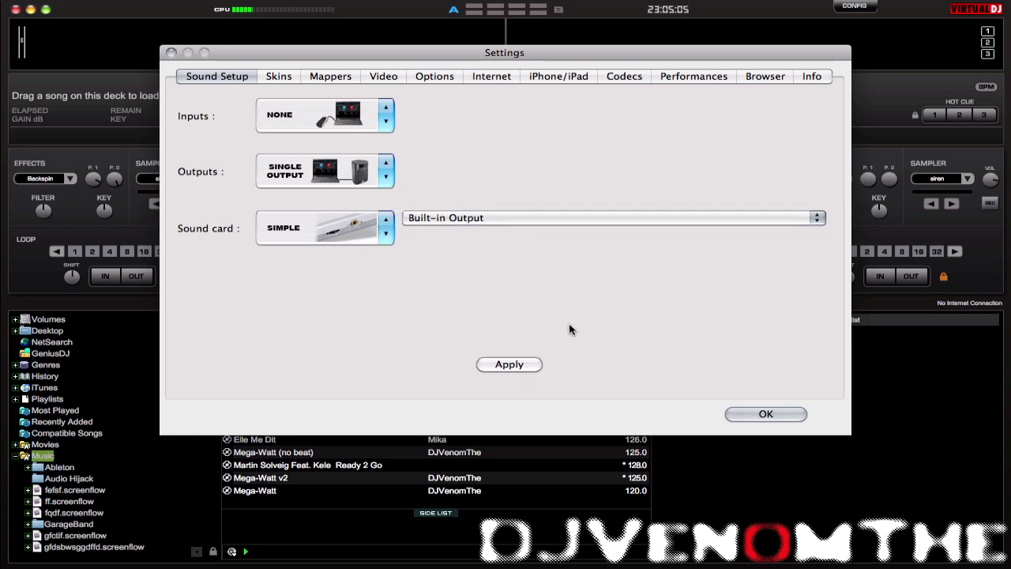
pyautogui.click(763, 415)
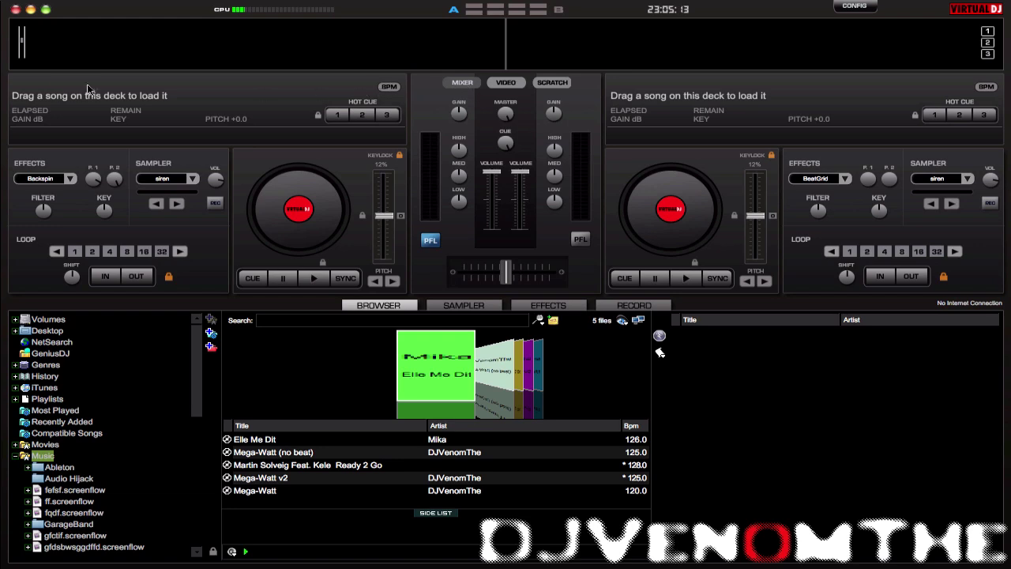
# Reopen the settings and examine the available audio input and output configurations in the sound setup.
pyautogui.click(854, 5)
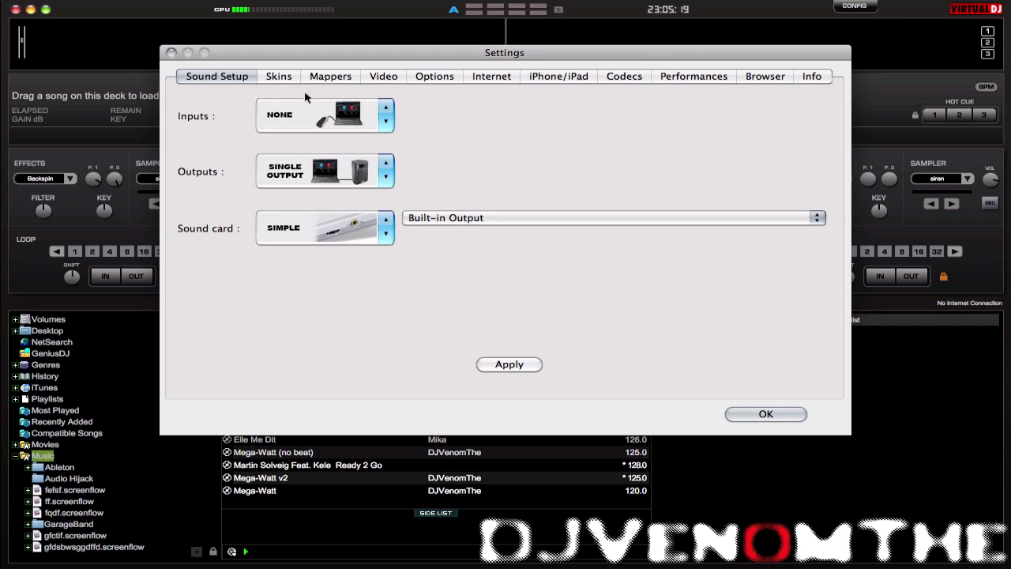
pyautogui.click(386, 120)
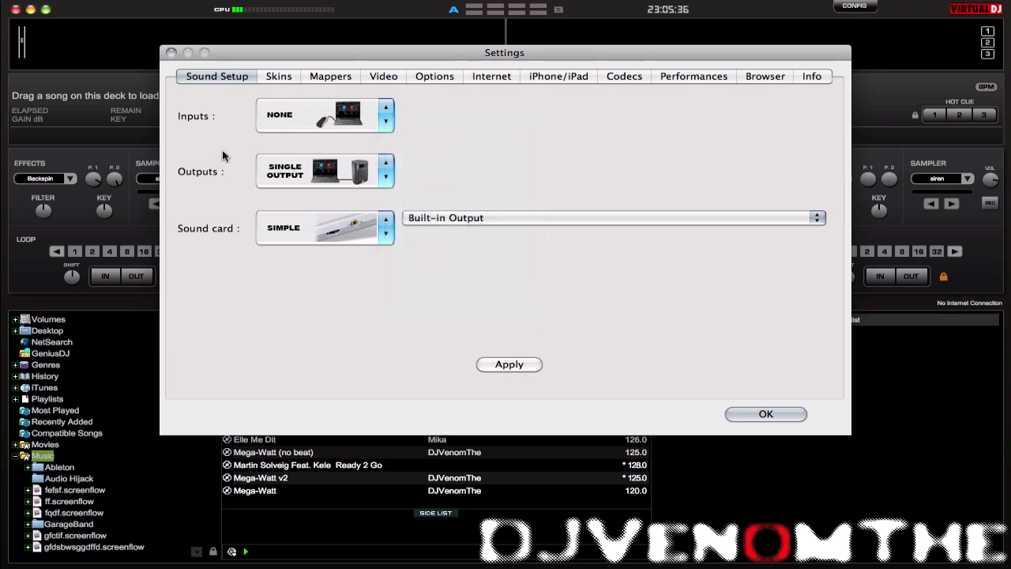
pyautogui.click(303, 172)
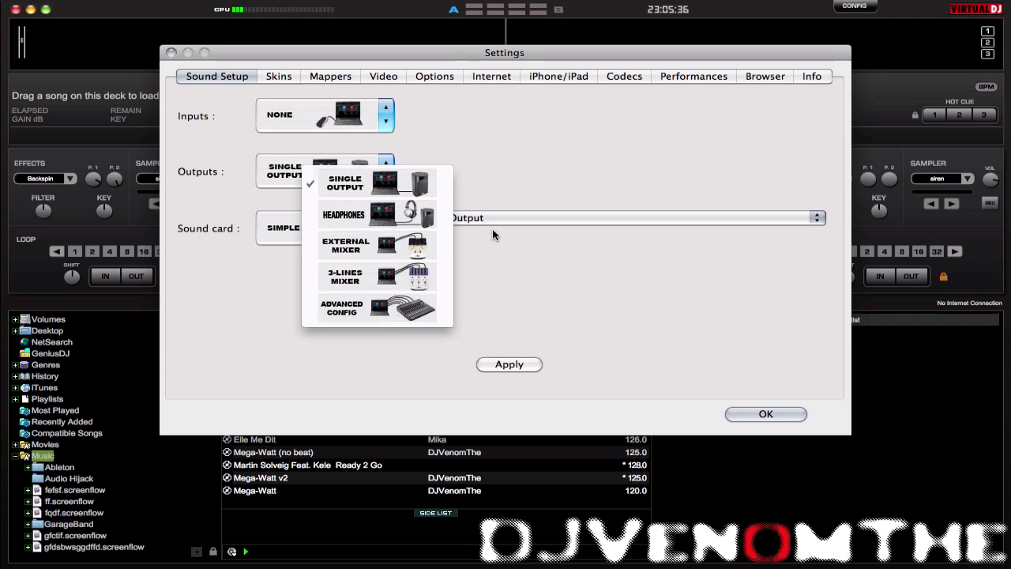
pyautogui.click(475, 156)
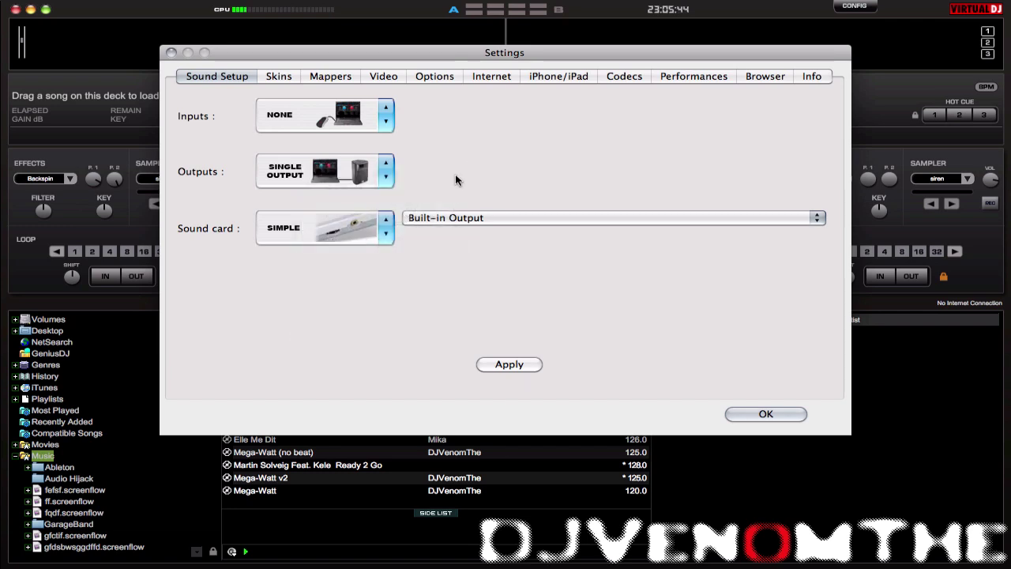
# Examine the available sound card types and output devices, keeping Simple with Built-in Output.
pyautogui.click(365, 235)
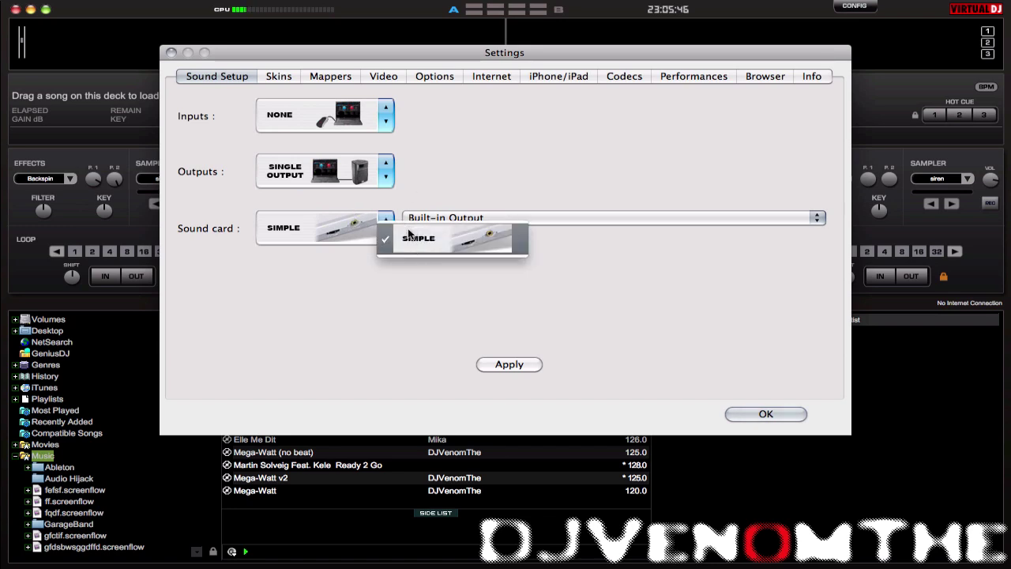
pyautogui.click(378, 239)
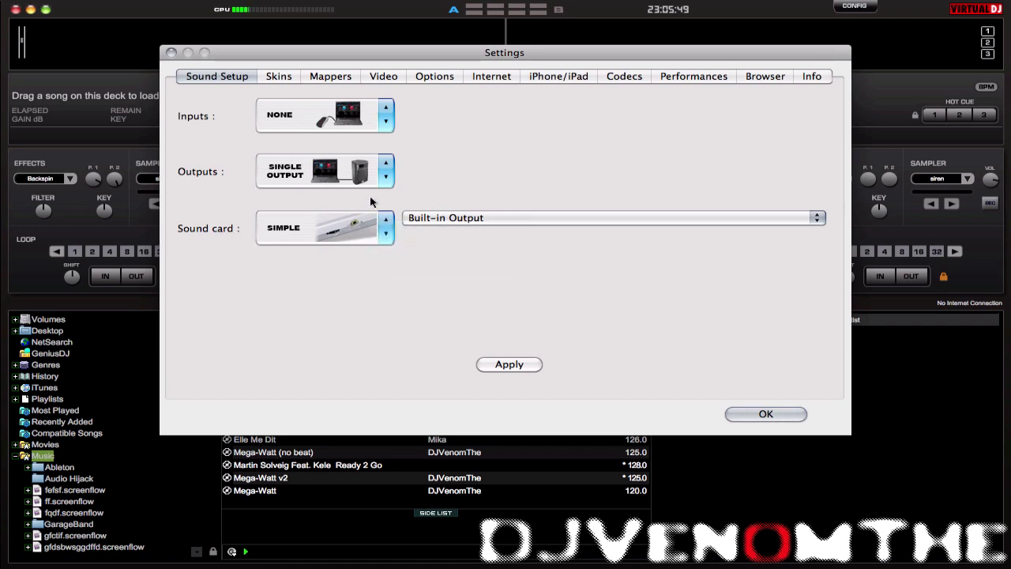
pyautogui.click(422, 223)
pyautogui.click(395, 237)
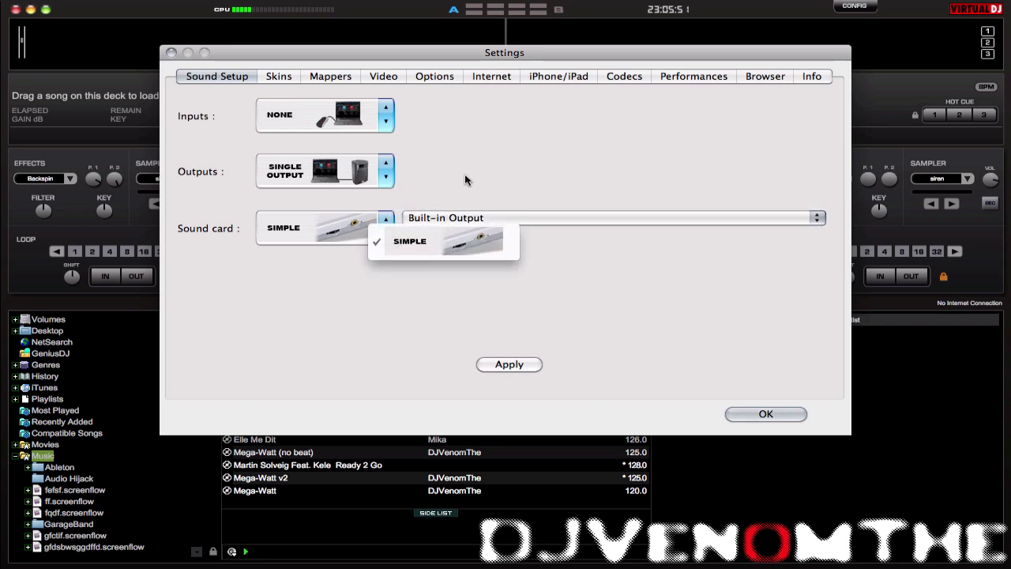
pyautogui.click(351, 239)
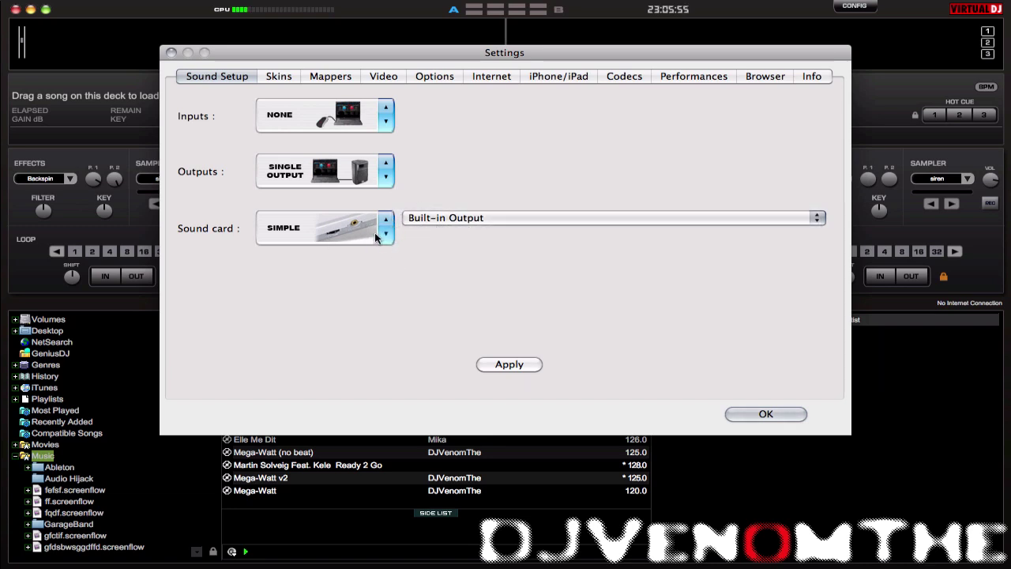
pyautogui.click(378, 237)
pyautogui.click(385, 273)
pyautogui.click(454, 218)
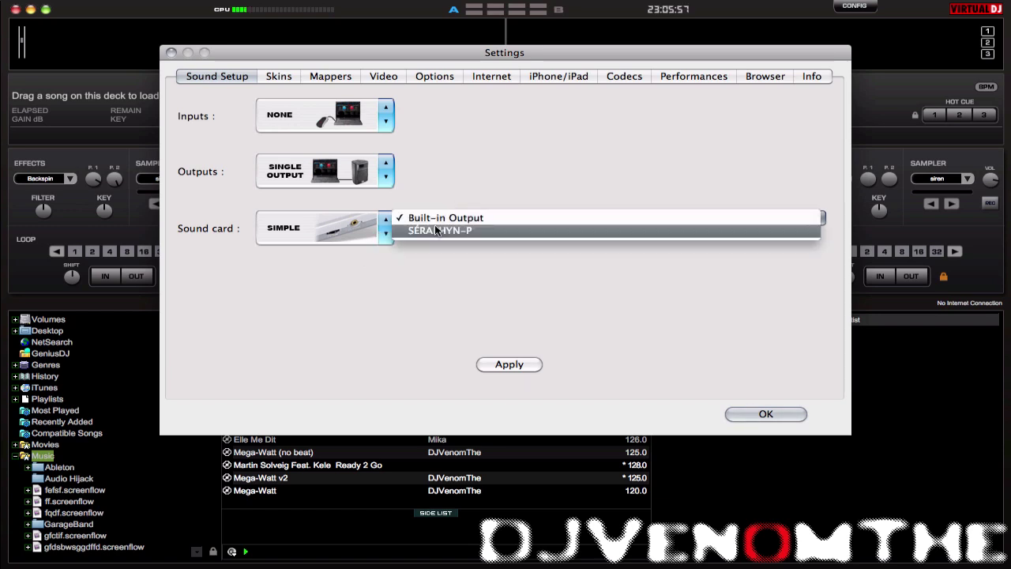
pyautogui.click(420, 215)
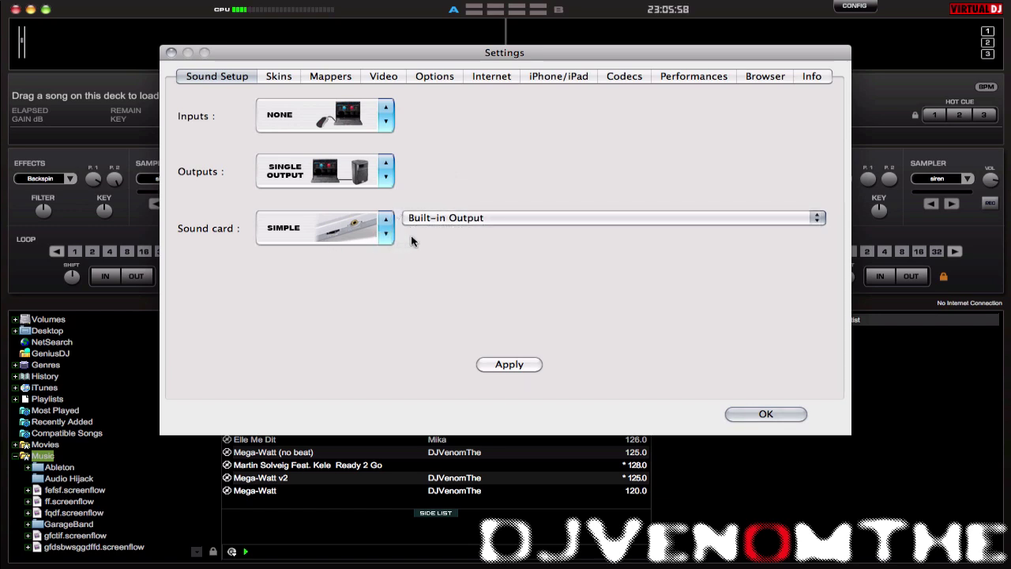
# Try the DJC_Edition:1024x768 and Mix Lab V3.1 skins, and return to VirtualDJ 7 (2 Decks):1280x800.
pyautogui.click(267, 77)
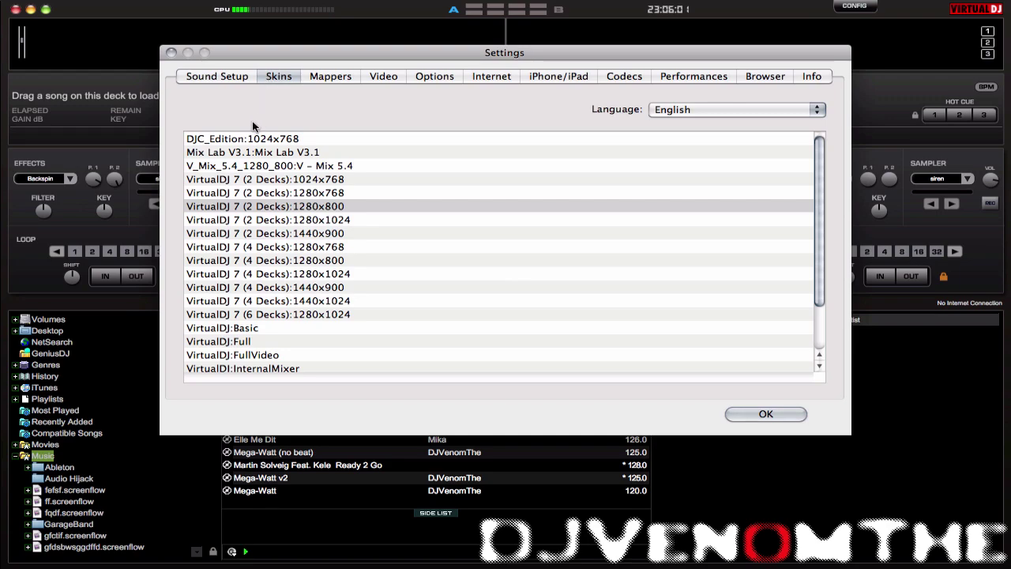
pyautogui.click(224, 140)
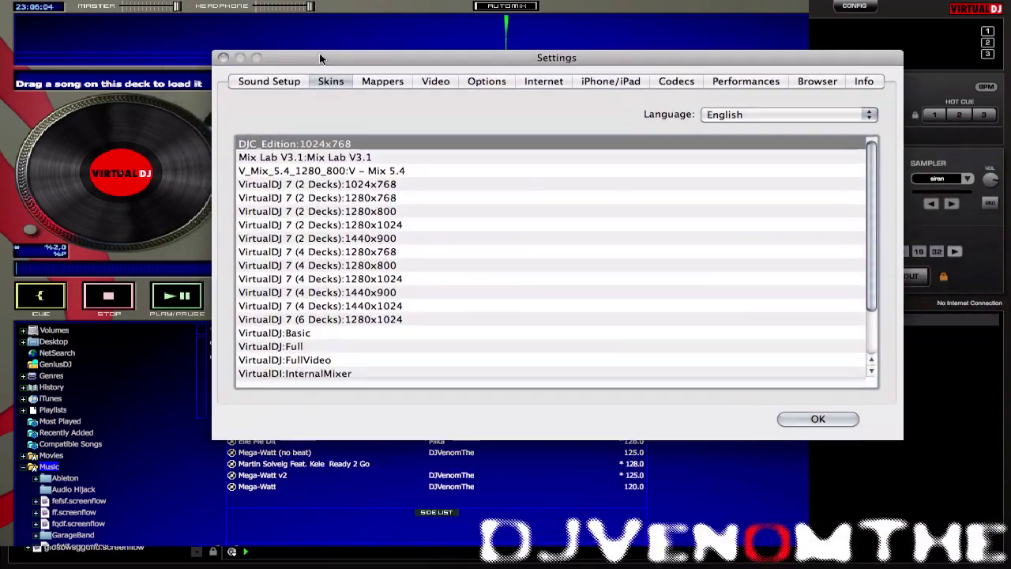
pyautogui.moveTo(319, 57); pyautogui.dragTo(335, 59)
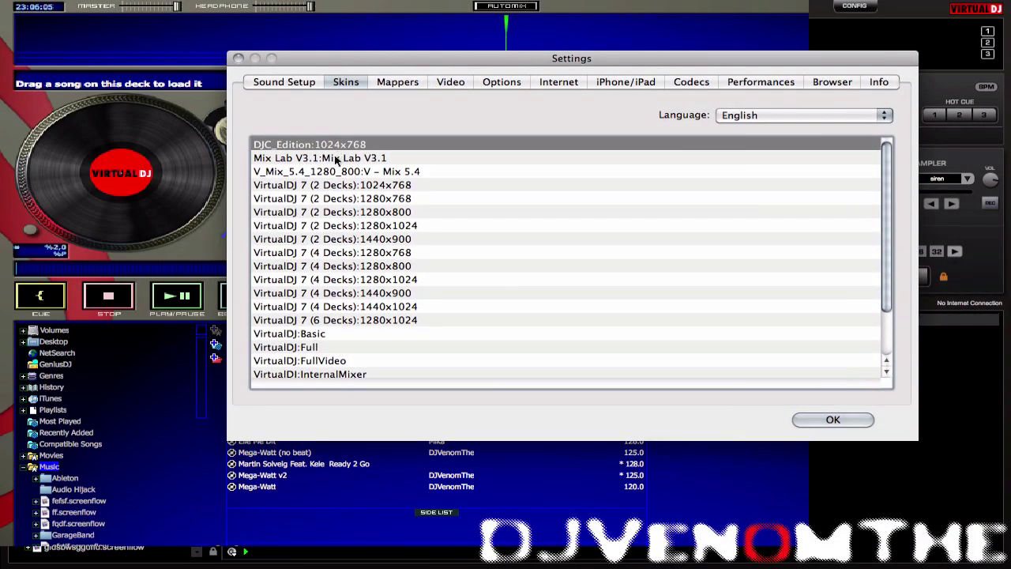
pyautogui.click(335, 158)
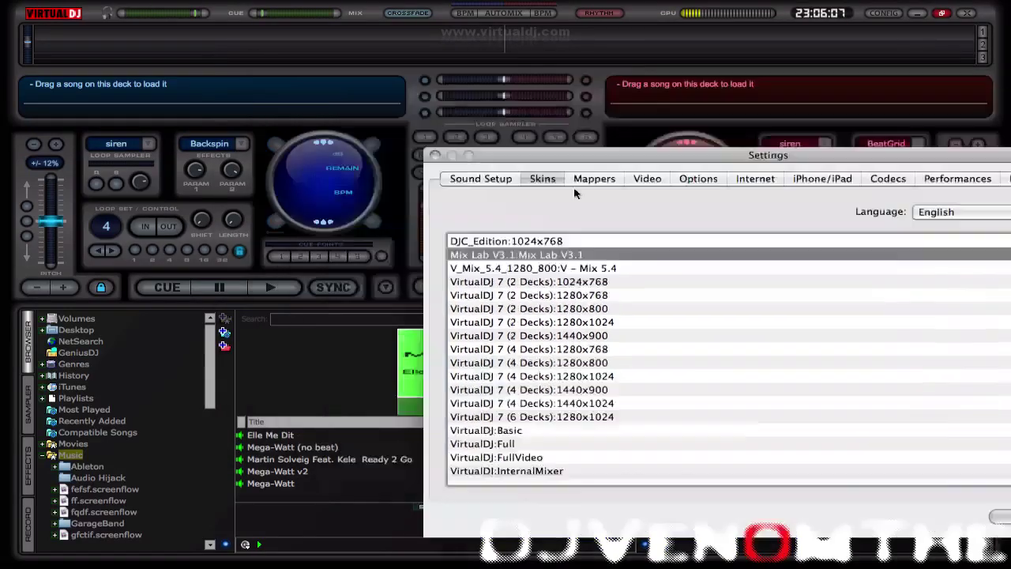
pyautogui.moveTo(531, 147); pyautogui.dragTo(319, 69)
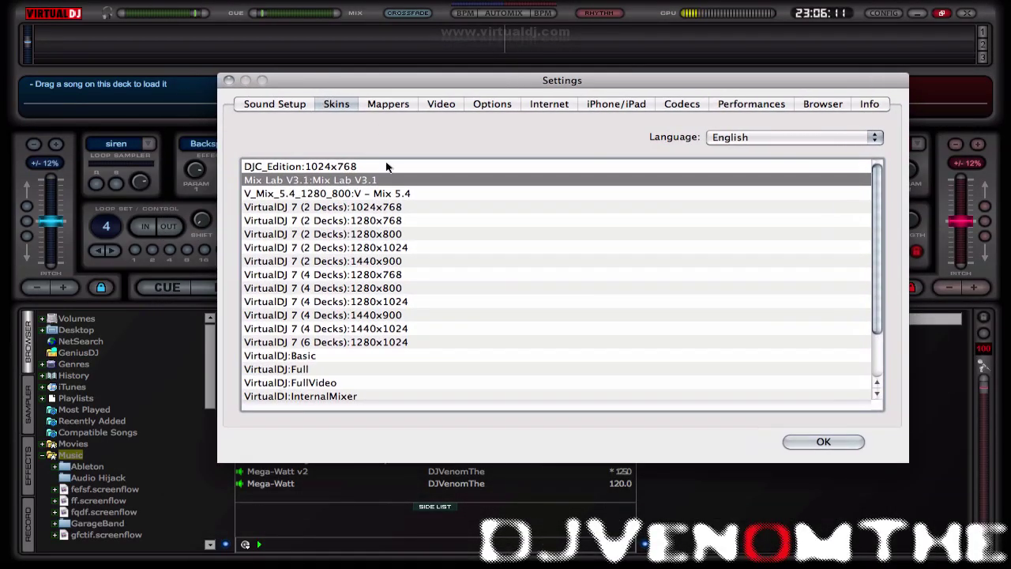
pyautogui.click(351, 234)
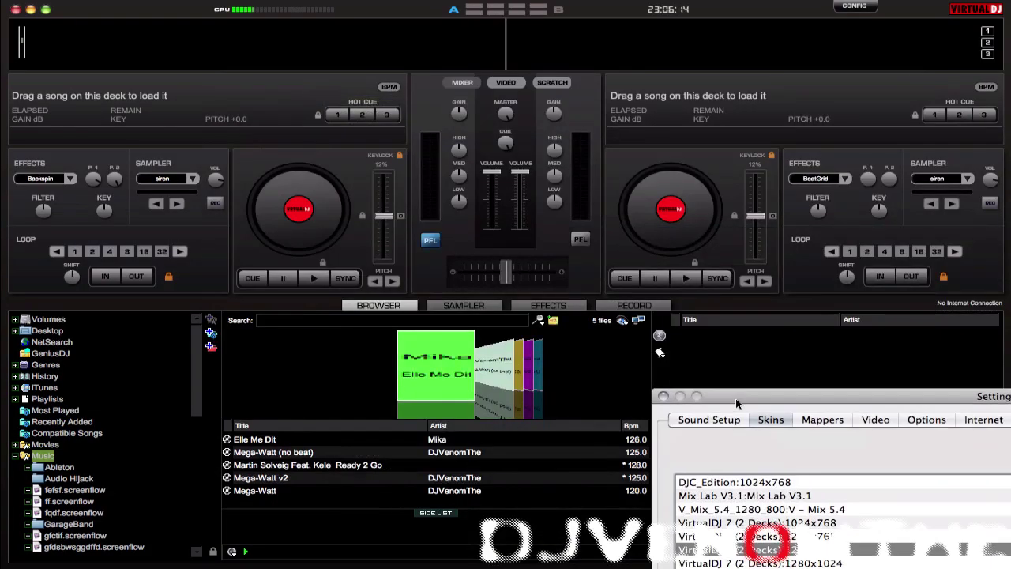
pyautogui.moveTo(738, 395); pyautogui.dragTo(248, 37)
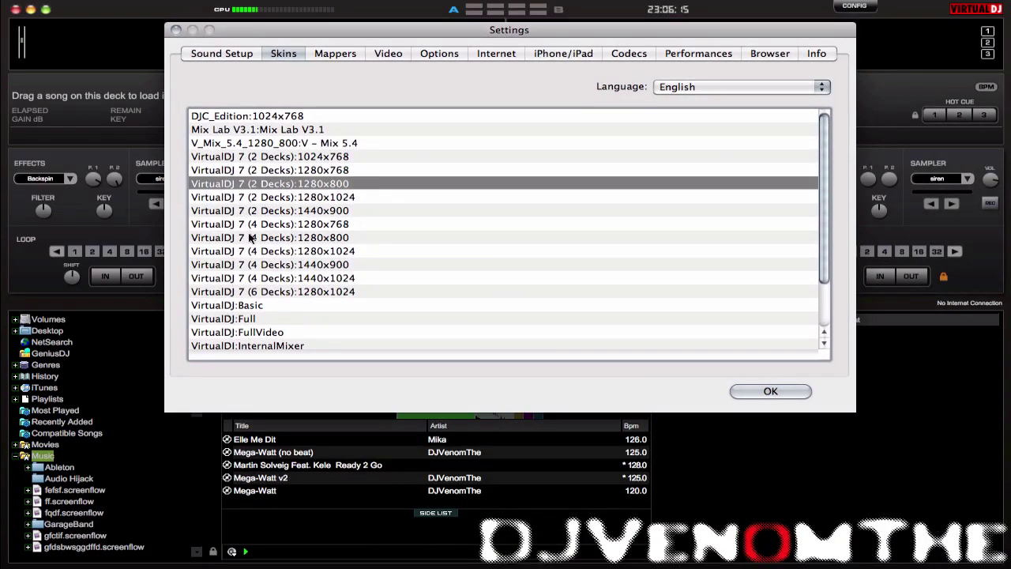
# Try the VirtualDJ Basic, Full, FullVideo and InternalMixer skins, and switch back to VirtualDJ 7 (2 Decks):1280x800.
pyautogui.click(276, 308)
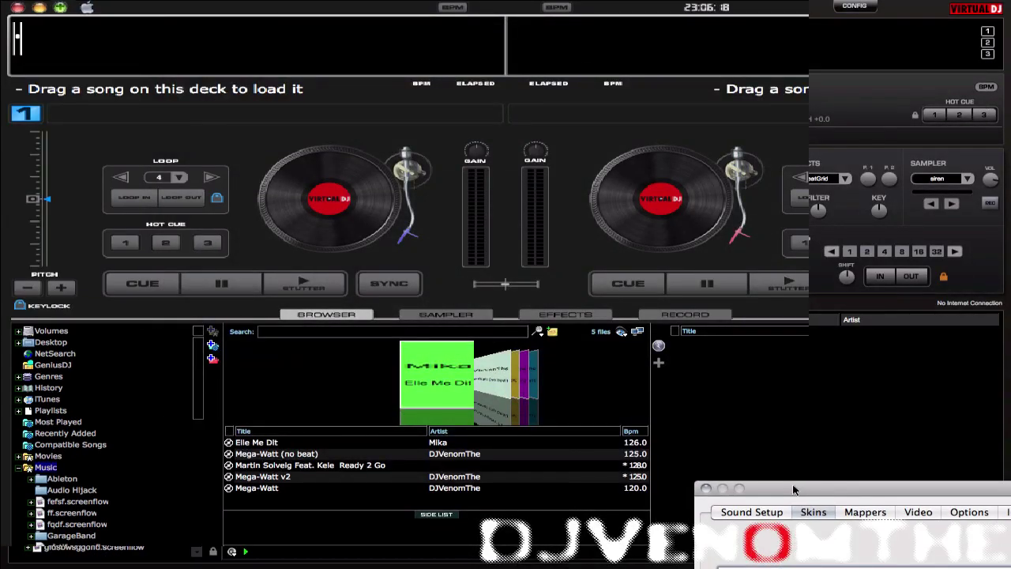
pyautogui.moveTo(789, 427); pyautogui.dragTo(514, 110)
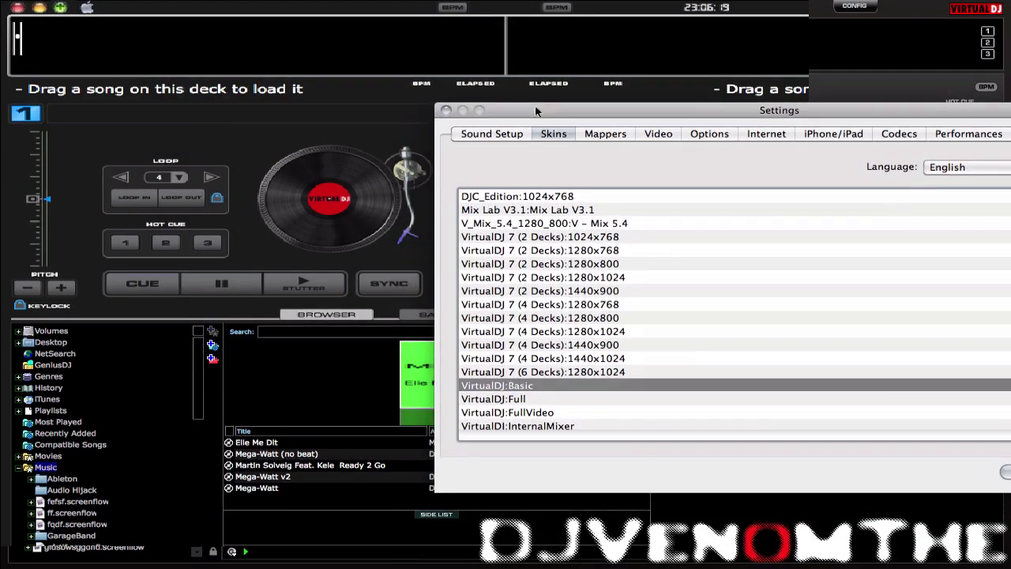
pyautogui.click(507, 401)
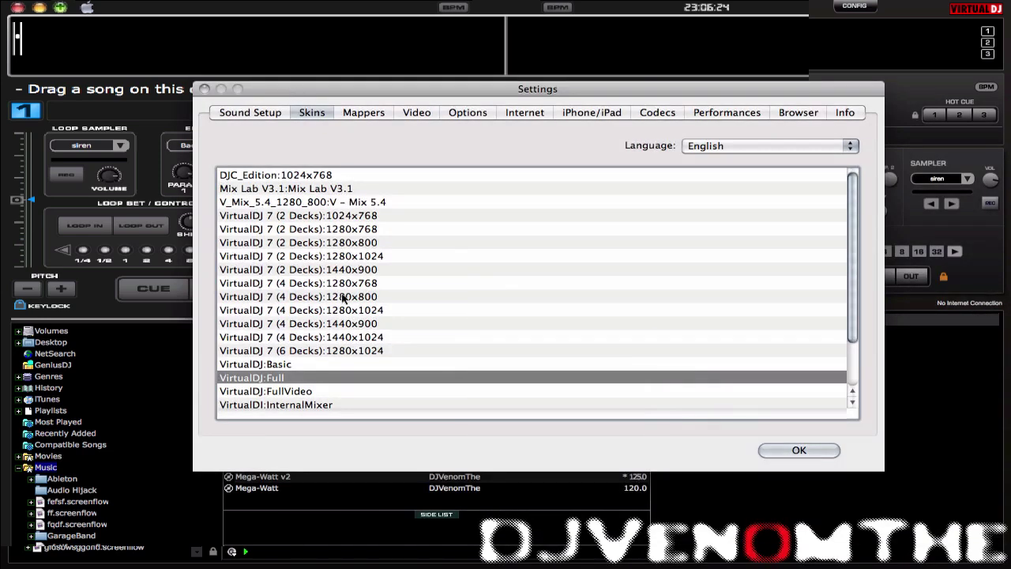
pyautogui.click(261, 391)
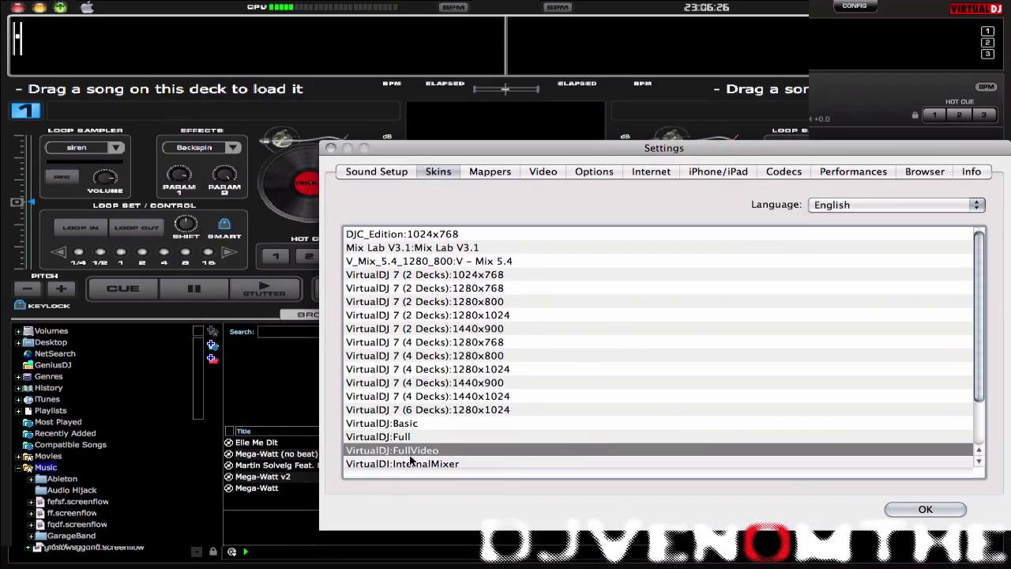
pyautogui.click(410, 463)
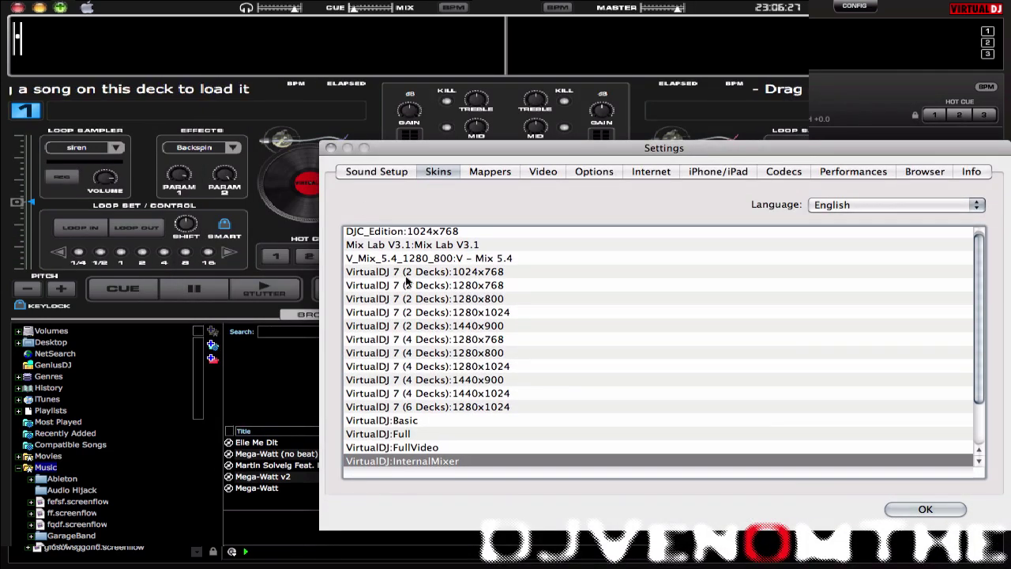
pyautogui.click(457, 303)
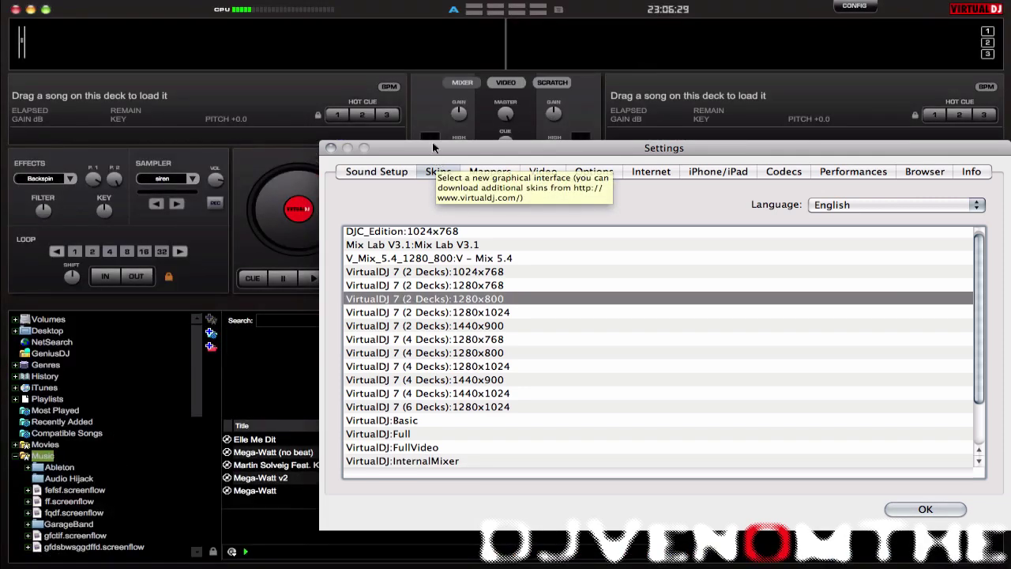
pyautogui.moveTo(432, 141); pyautogui.dragTo(327, 90)
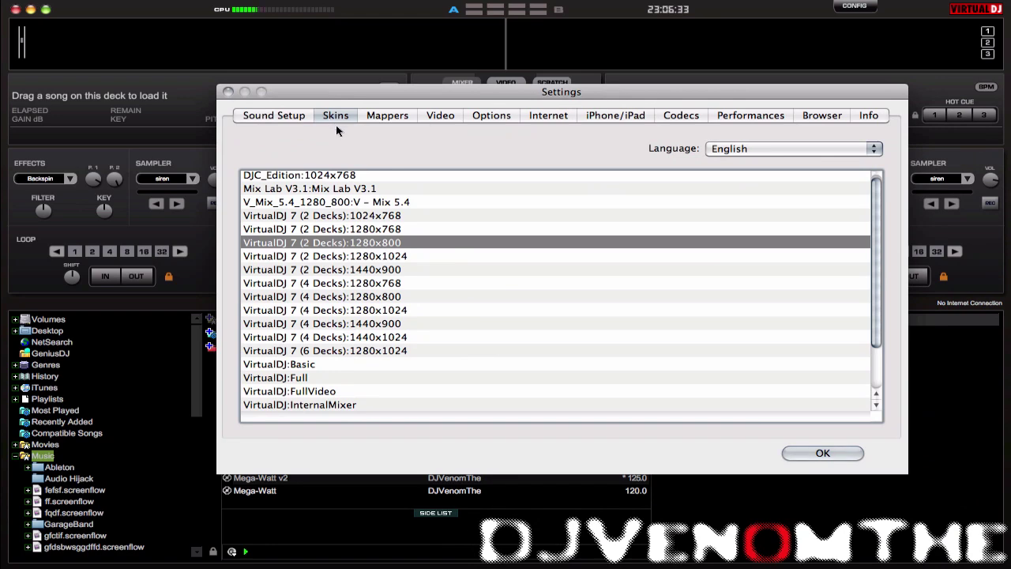
# Examine the keyboard shortcut mappings and their actions, including the details of the TAB key mapping.
pyautogui.click(377, 117)
pyautogui.scroll(20, 392, 253)
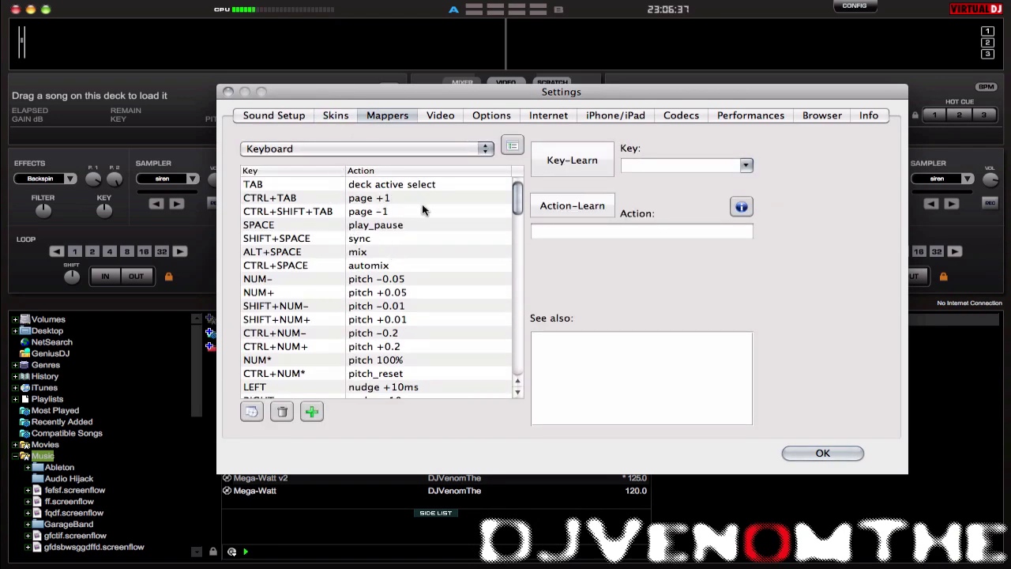
pyautogui.scroll(-20, 474, 194)
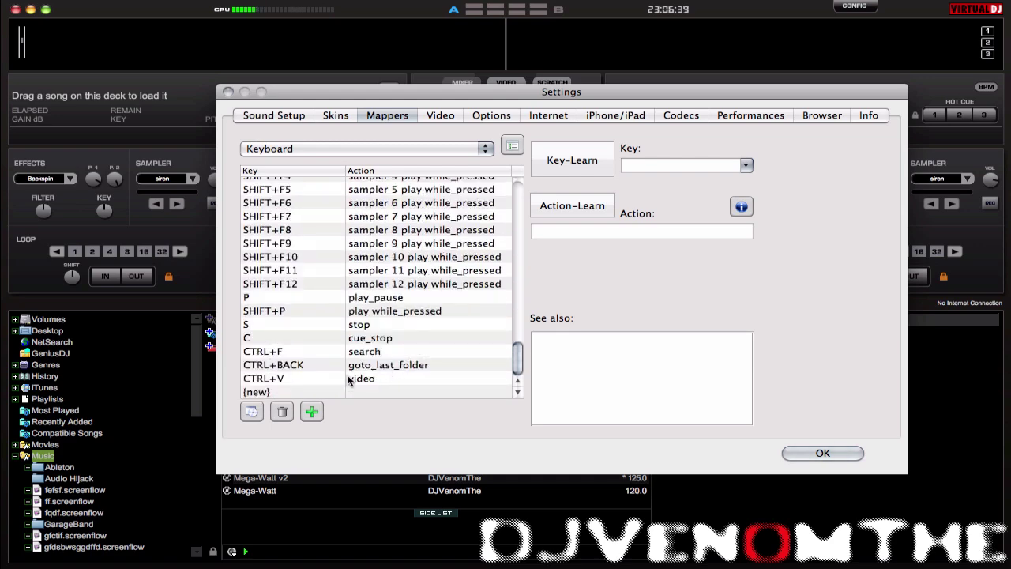
pyautogui.scroll(20, 323, 249)
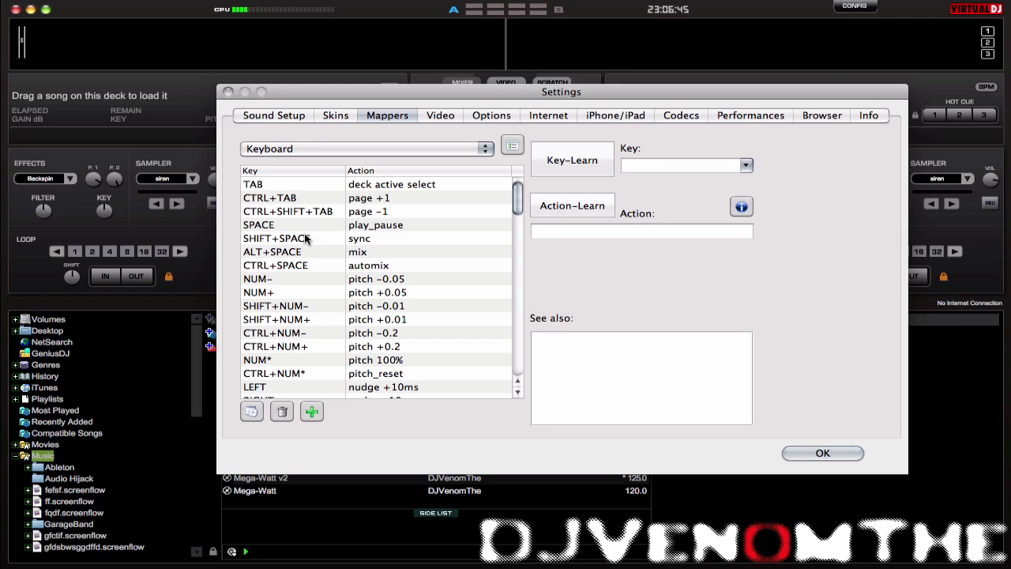
pyautogui.click(311, 197)
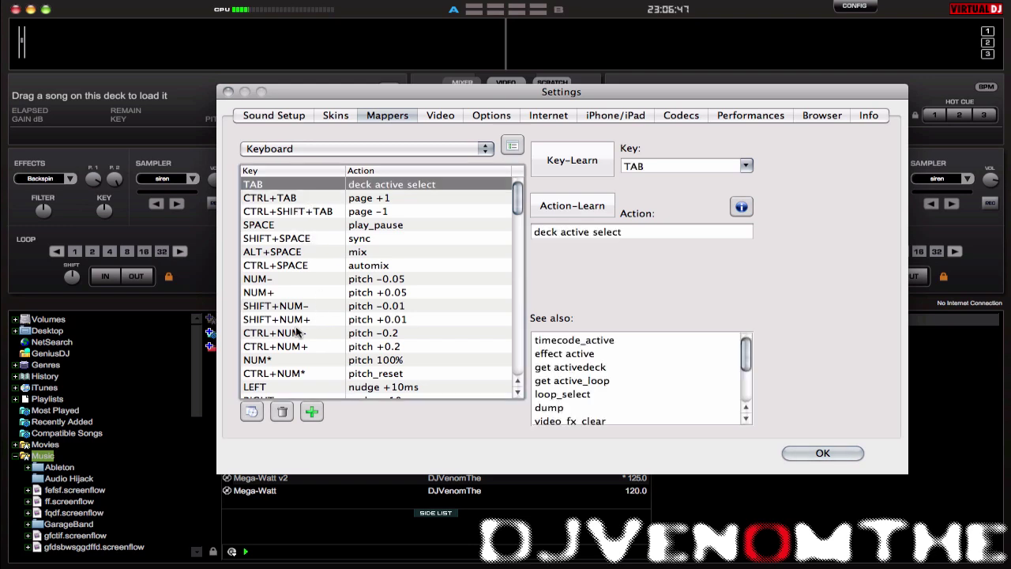
pyautogui.scroll(-6, 293, 328)
pyautogui.scroll(-7, 292, 328)
pyautogui.scroll(5, 300, 316)
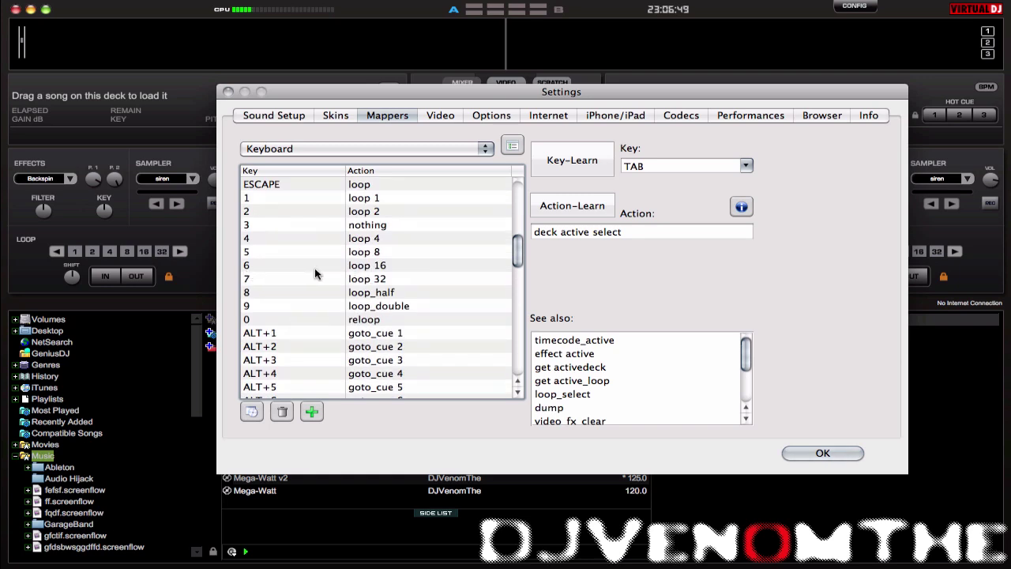
# Examine the remaining keyboard mappings for loops, cues and samplers, including the details of the F11 mapping.
pyautogui.scroll(-10, 287, 294)
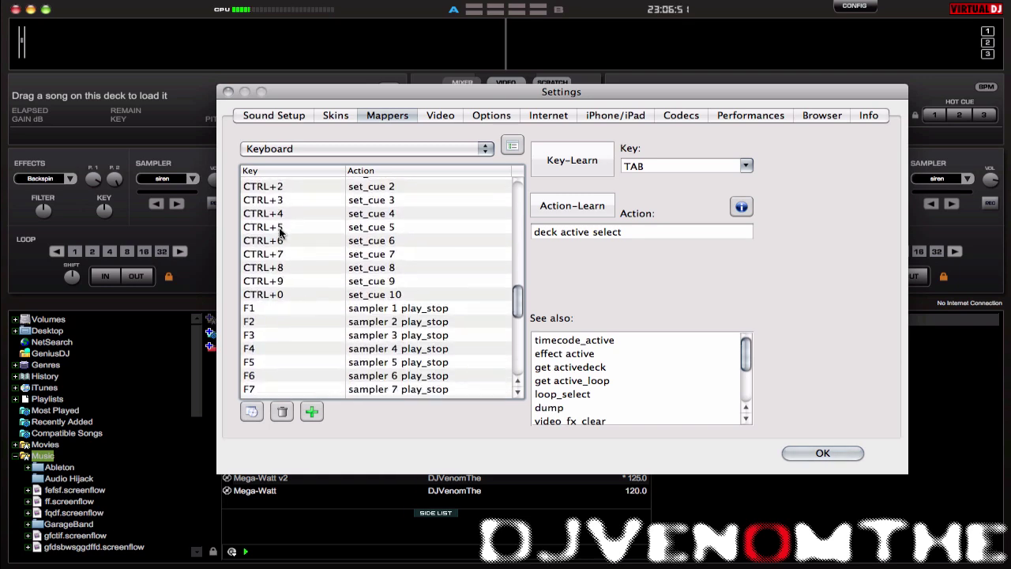
pyautogui.click(289, 250)
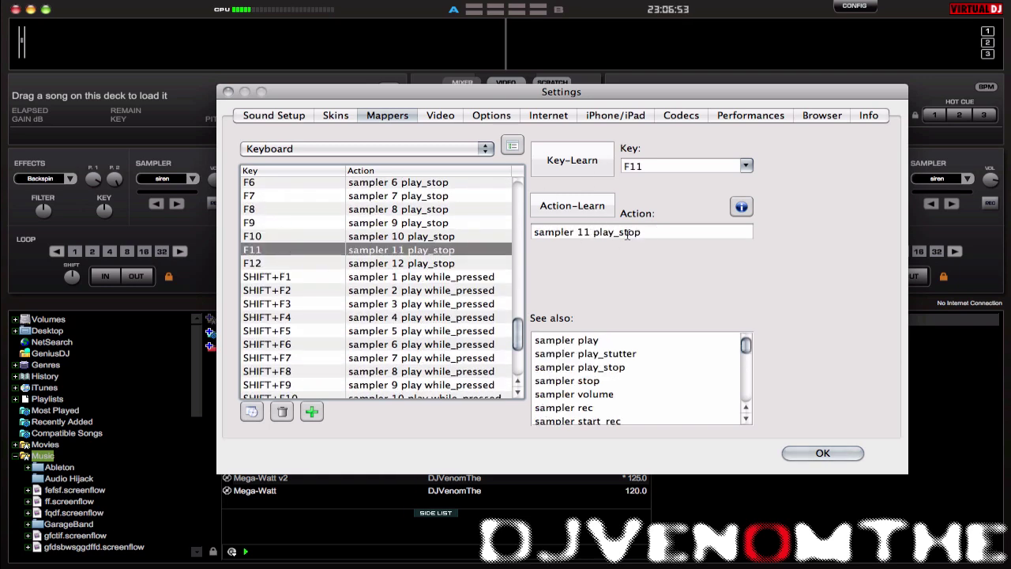
pyautogui.scroll(-3, 466, 264)
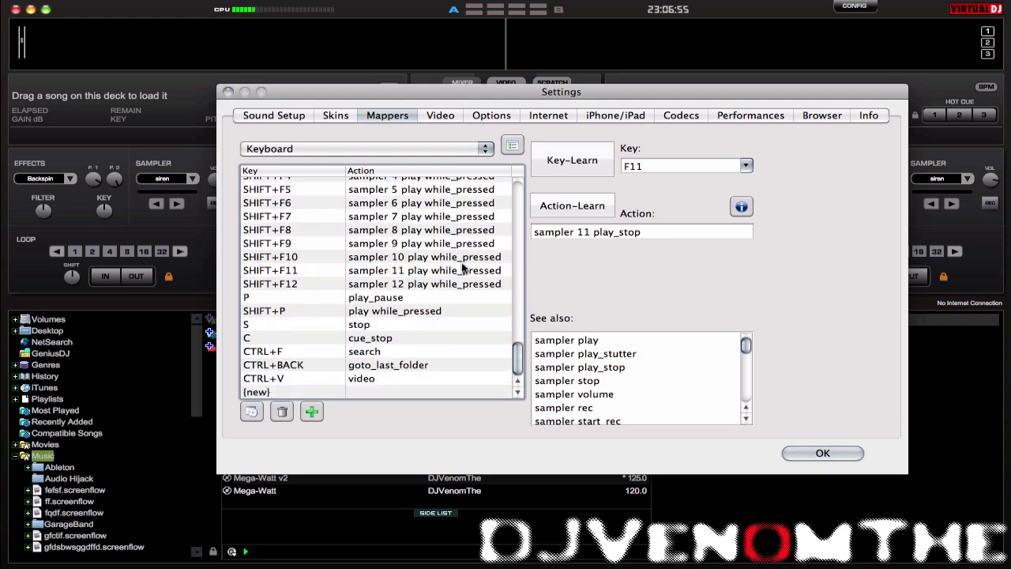
pyautogui.scroll(8, 411, 284)
pyautogui.scroll(10, 377, 297)
pyautogui.scroll(-1, 379, 304)
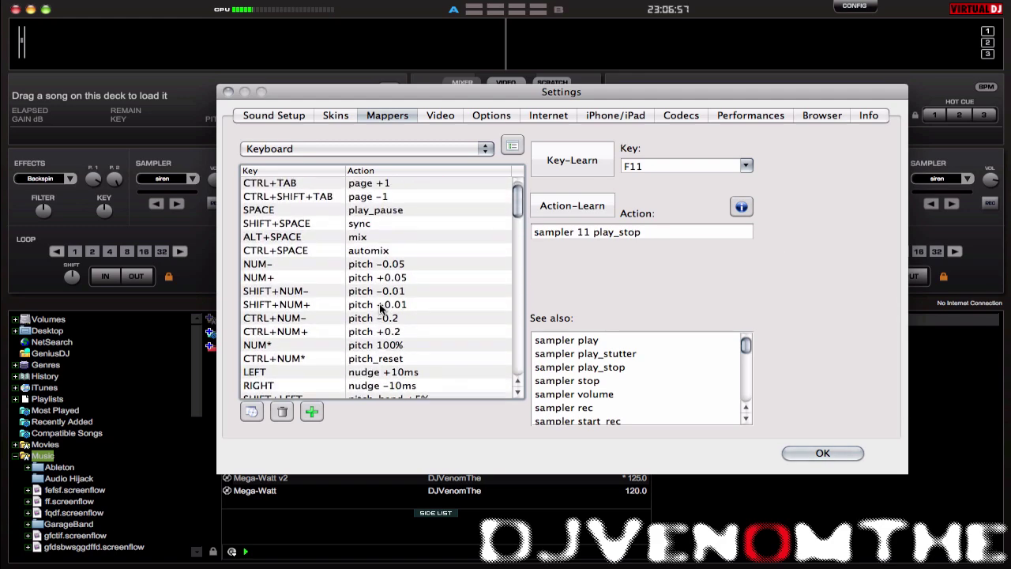
pyautogui.scroll(1, 380, 309)
pyautogui.scroll(-5, 380, 309)
pyautogui.scroll(-1, 380, 309)
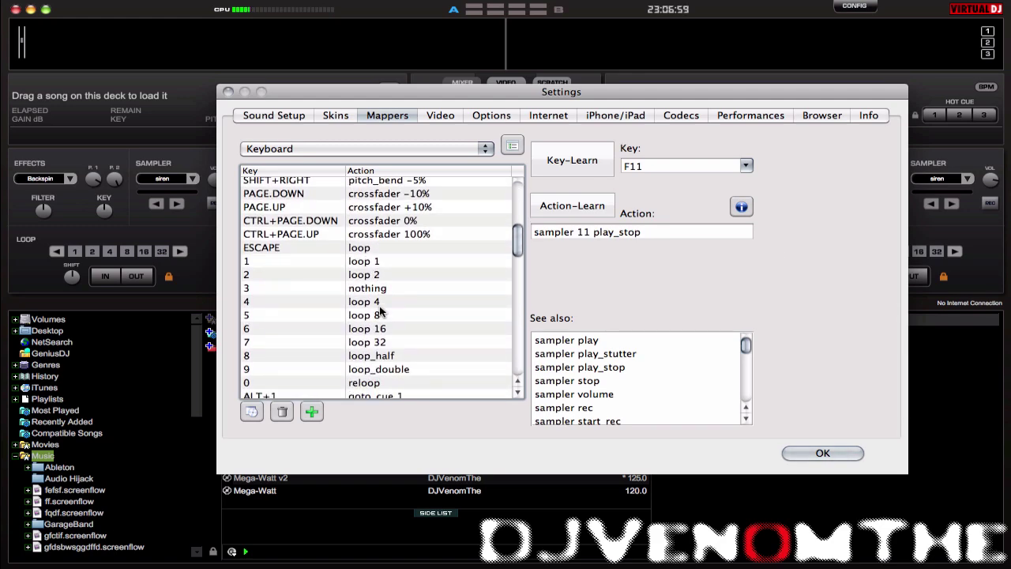
# Examine the loop action mapped to the 1 key and its description.
pyautogui.click(346, 265)
pyautogui.moveTo(345, 87); pyautogui.dragTo(493, 70)
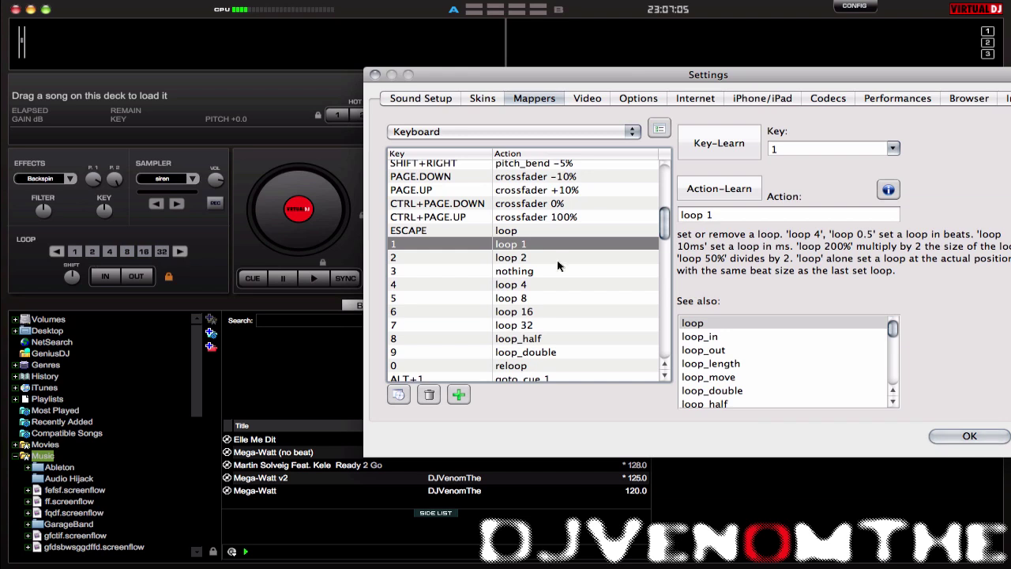
pyautogui.click(729, 216)
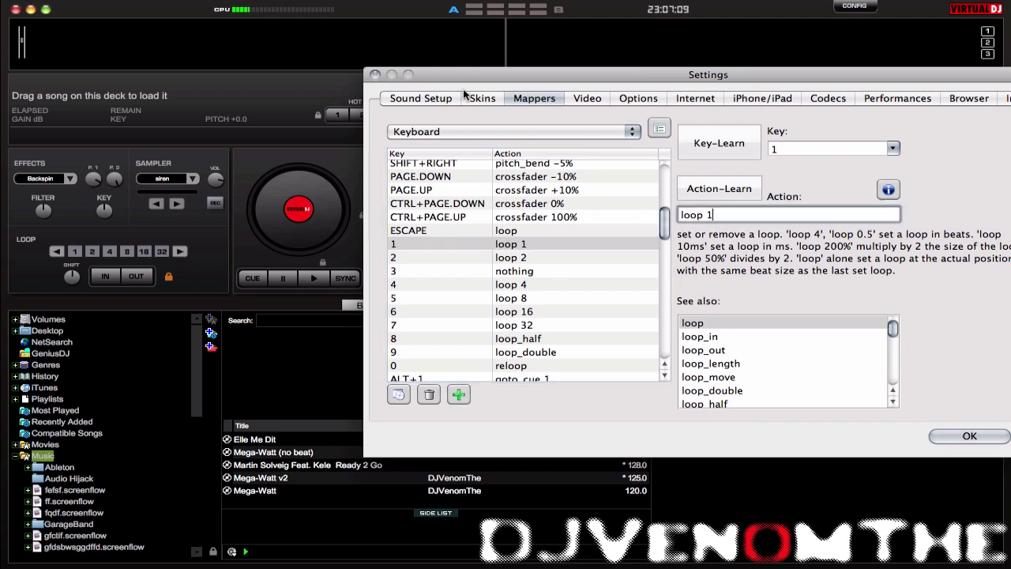
# Examine the TV output choices in the Video settings, and try activating the video output before deactivating it again.
pyautogui.moveTo(573, 75); pyautogui.dragTo(288, 64)
pyautogui.click(499, 104)
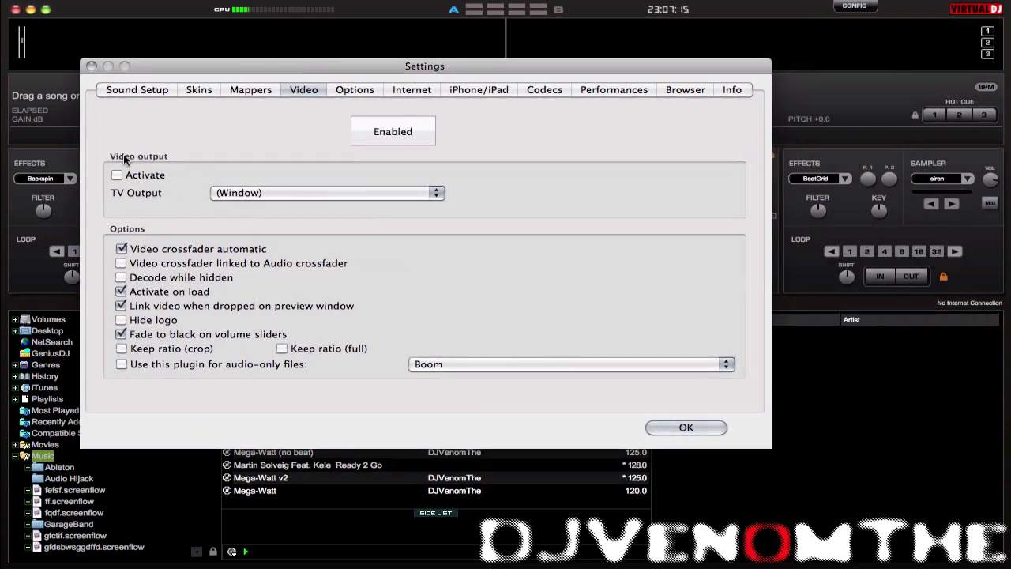
pyautogui.click(255, 192)
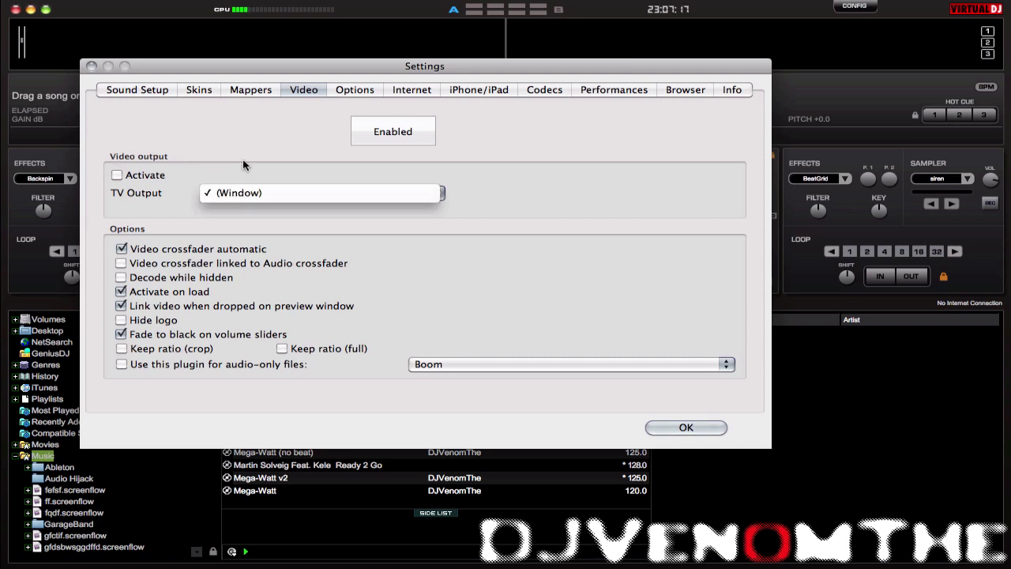
pyautogui.click(243, 159)
pyautogui.click(158, 175)
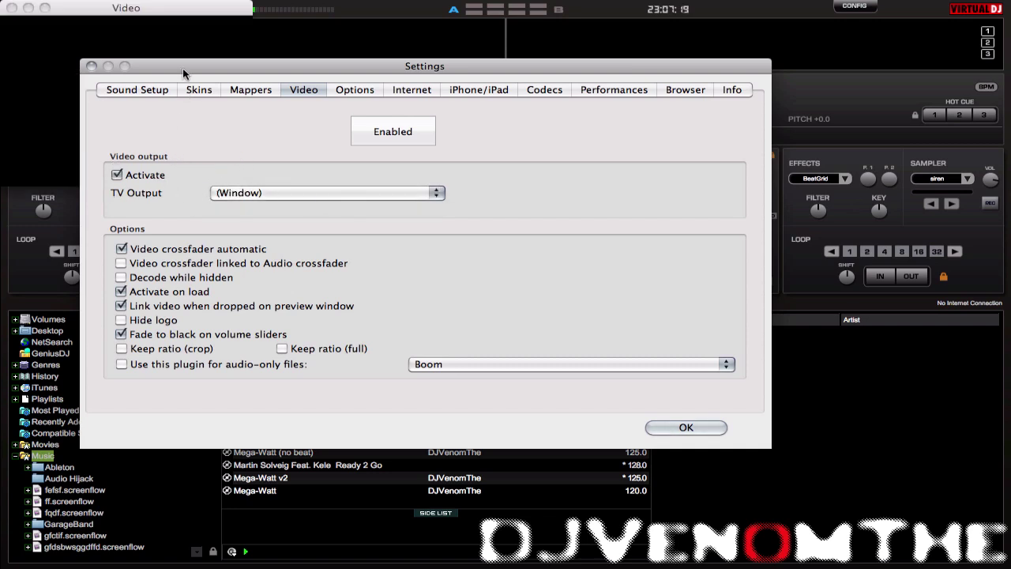
pyautogui.moveTo(182, 68); pyautogui.dragTo(339, 79)
pyautogui.click(276, 189)
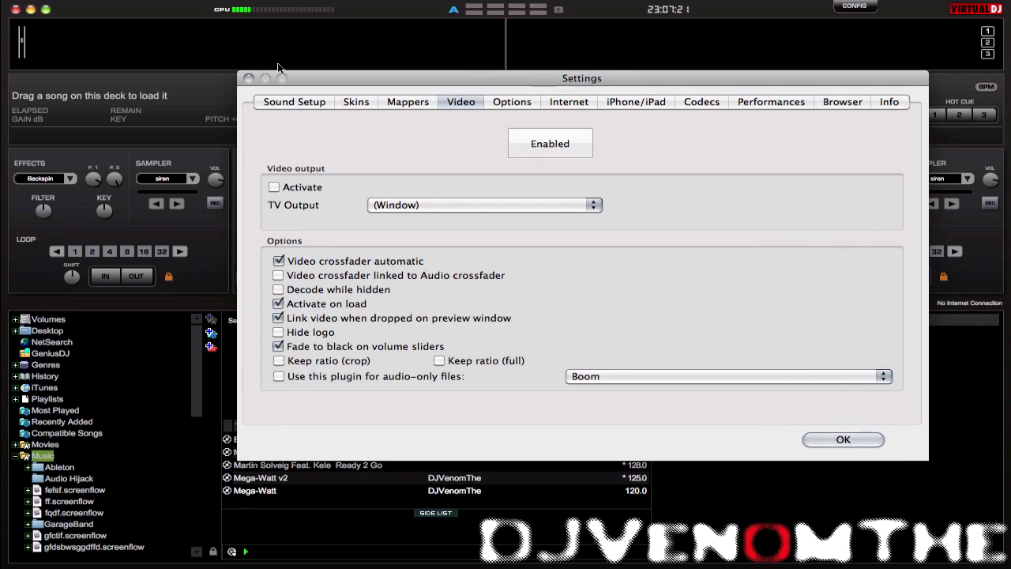
# Try the other Crossfader settings in Options and return the crossfader to Full.
pyautogui.click(511, 102)
pyautogui.moveTo(475, 79); pyautogui.dragTo(376, 62)
pyautogui.moveTo(226, 61); pyautogui.dragTo(315, 116)
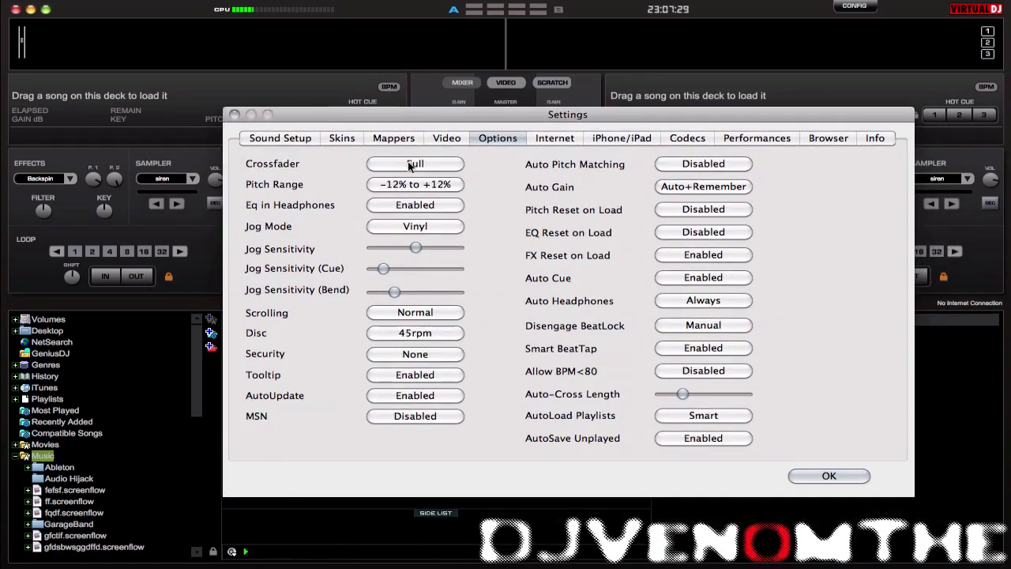
pyautogui.click(412, 164)
pyautogui.click(435, 166)
pyautogui.click(456, 163)
pyautogui.click(456, 162)
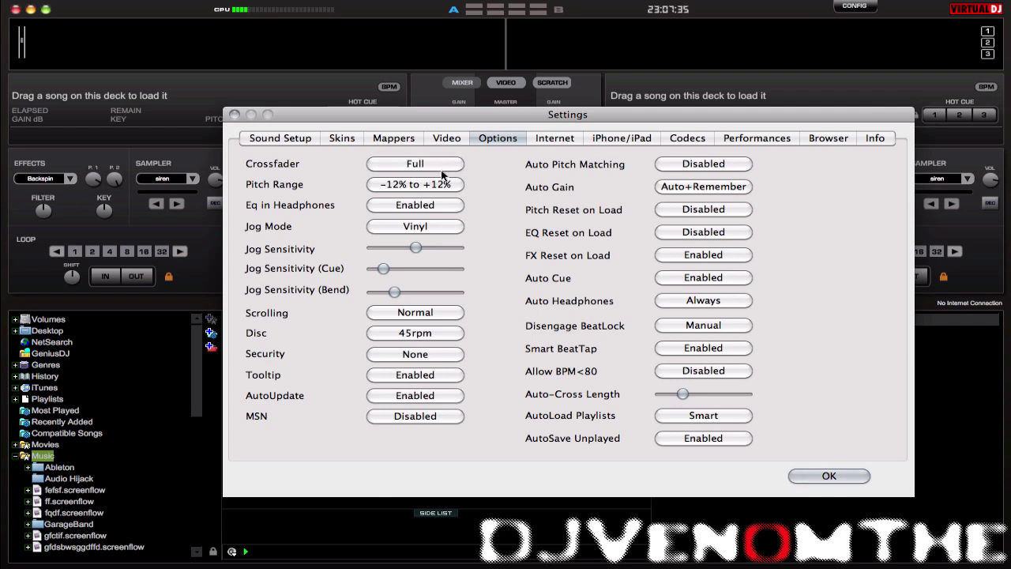
# Cycle through the available pitch ranges and set Pitch Range to -100% to +100%.
pyautogui.click(405, 183)
pyautogui.moveTo(439, 119); pyautogui.dragTo(599, 105)
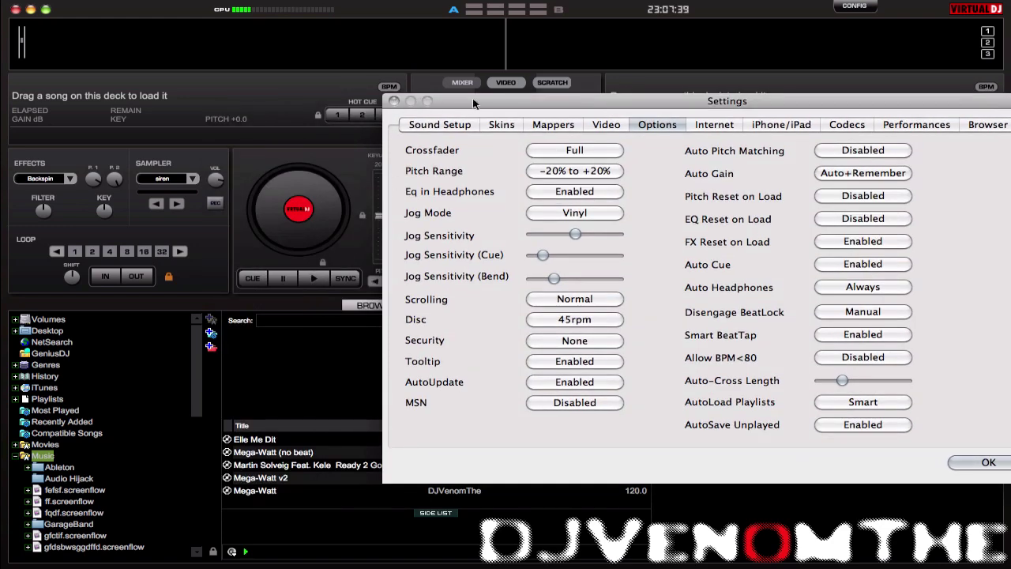
pyautogui.moveTo(496, 103); pyautogui.dragTo(552, 102)
pyautogui.click(641, 175)
pyautogui.click(641, 175)
pyautogui.click(641, 175)
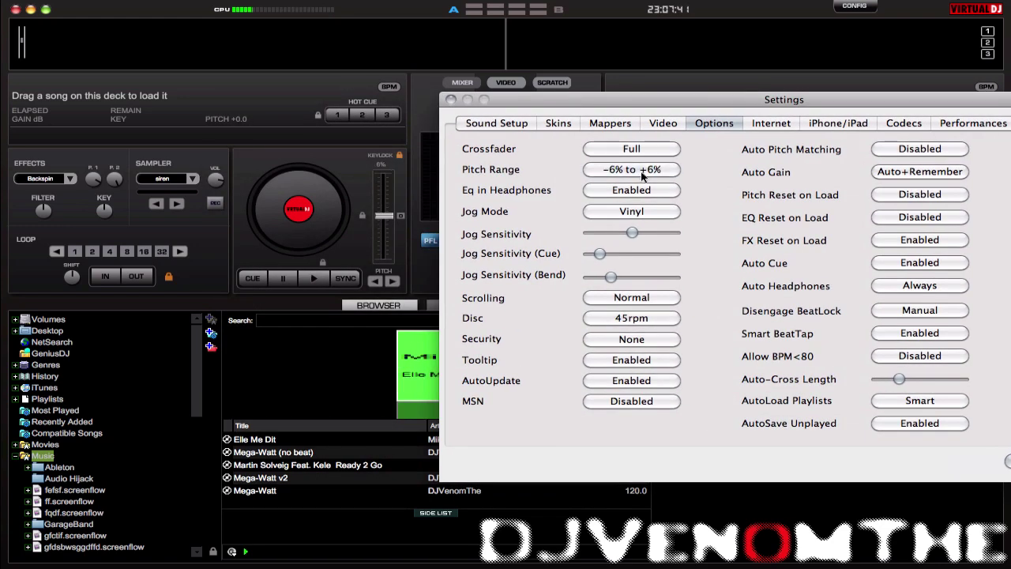
pyautogui.click(628, 172)
pyautogui.click(626, 169)
pyautogui.click(626, 169)
pyautogui.click(625, 169)
pyautogui.click(632, 192)
pyautogui.click(630, 174)
# Try the Eq in Headphones setting and return it to Enabled.
pyautogui.click(646, 191)
pyautogui.click(648, 190)
pyautogui.click(650, 191)
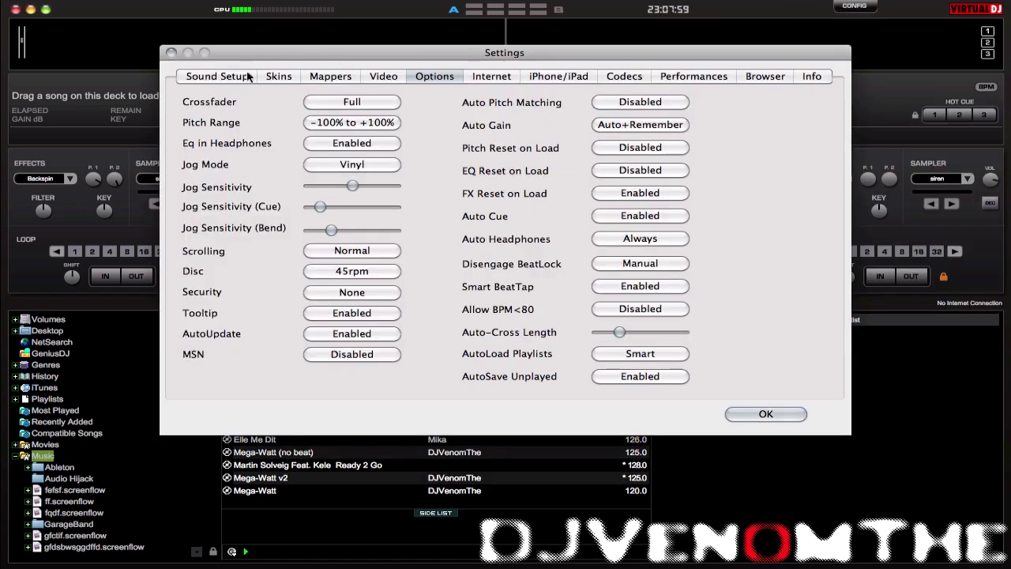
pyautogui.click(279, 76)
pyautogui.click(226, 75)
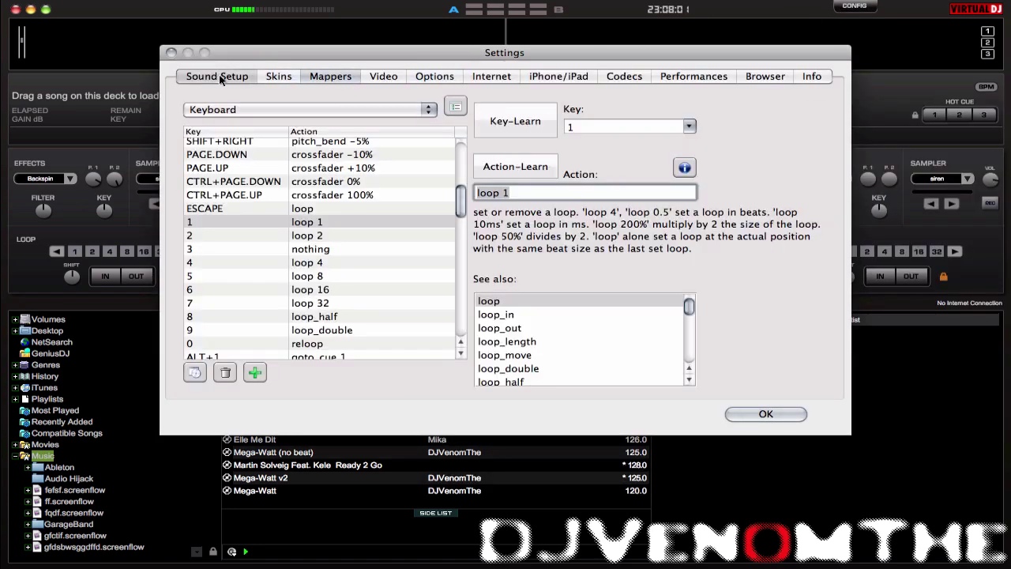
pyautogui.click(385, 114)
pyautogui.click(384, 76)
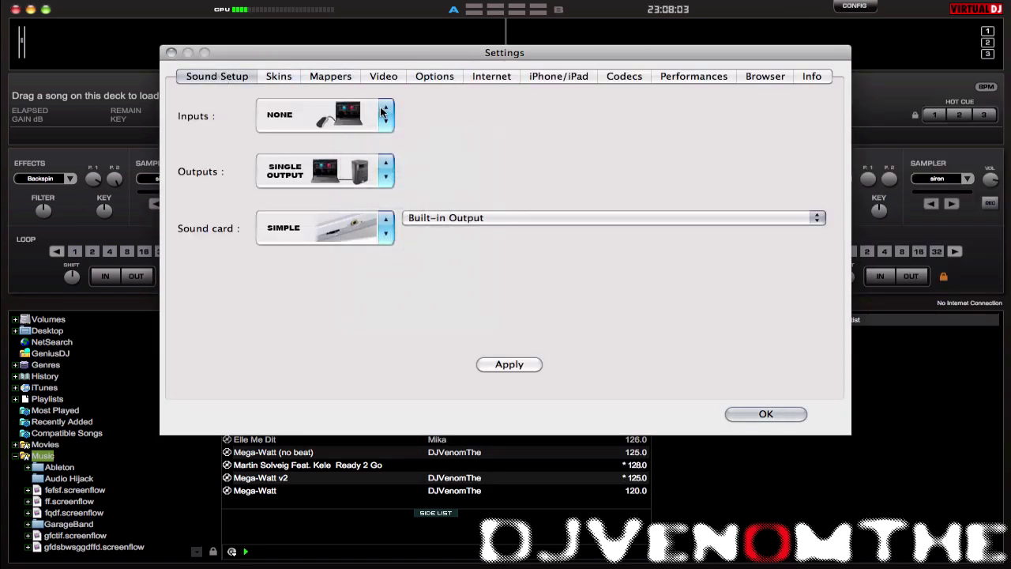
pyautogui.click(384, 76)
# Try the alternatives for Jog Mode, Scrolling and Disc in Options, restoring Vinyl, Normal and 45rpm.
pyautogui.click(435, 76)
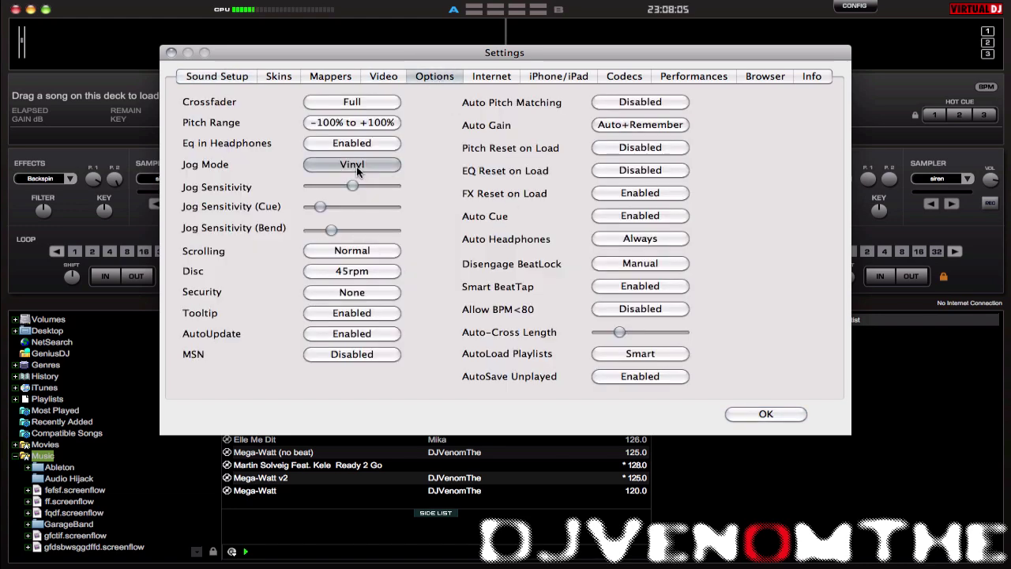
pyautogui.click(380, 167)
pyautogui.click(379, 167)
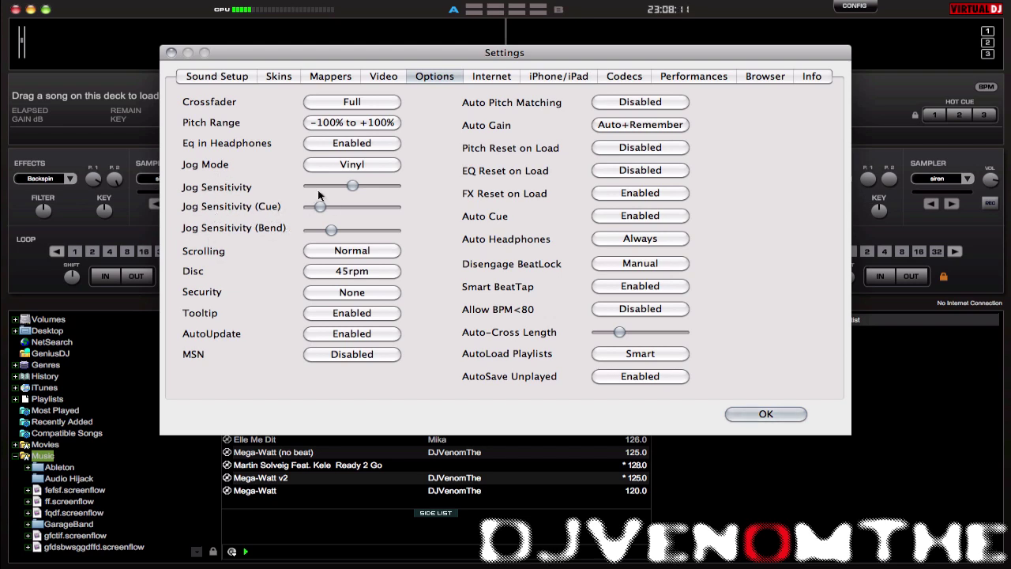
pyautogui.click(363, 261)
pyautogui.click(364, 259)
pyautogui.click(367, 277)
pyautogui.click(373, 274)
# Try the other Security levels, including Ask, and return Security to None.
pyautogui.click(365, 300)
pyautogui.click(368, 296)
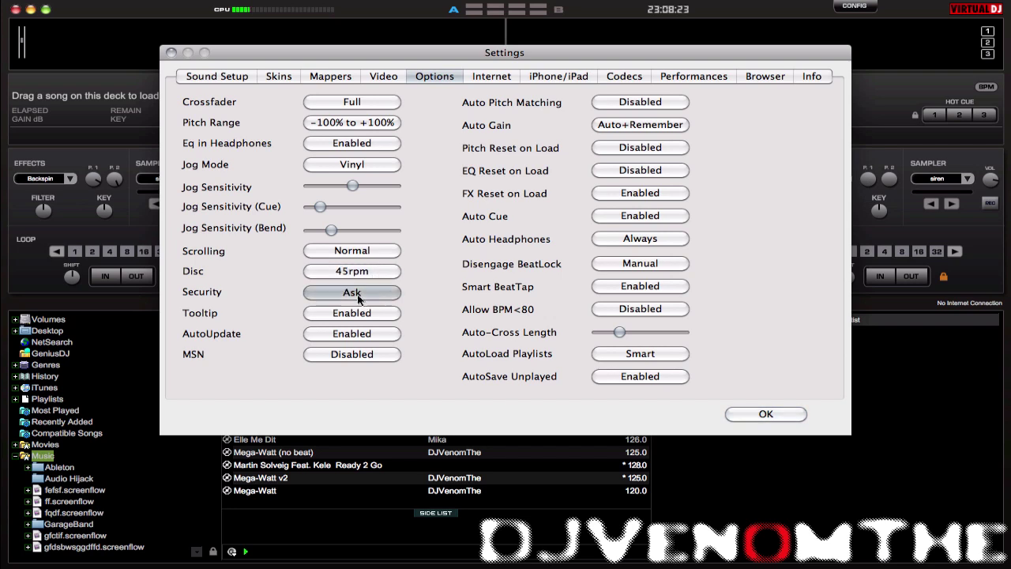
pyautogui.click(374, 292)
pyautogui.click(377, 291)
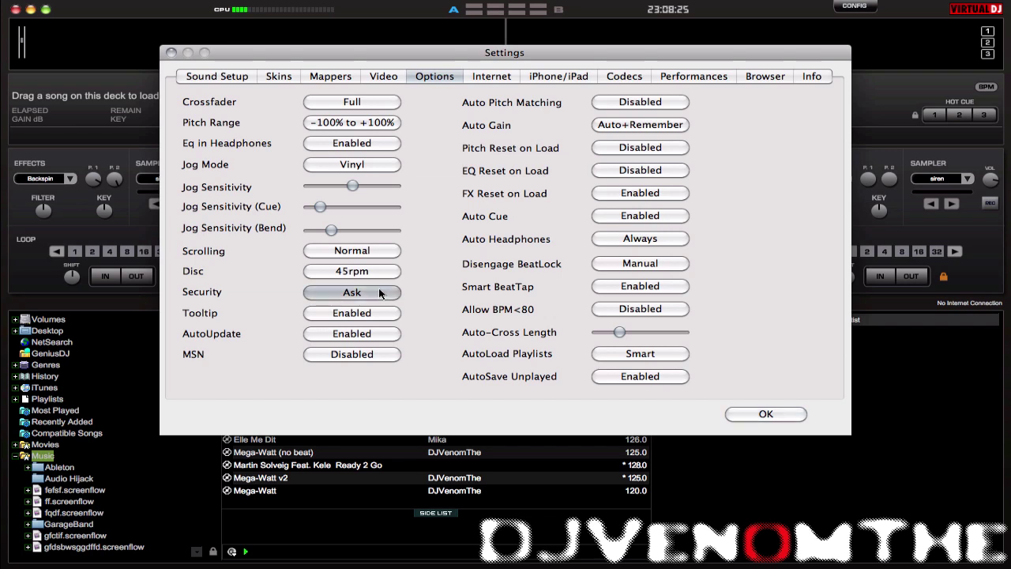
pyautogui.click(379, 293)
pyautogui.click(379, 293)
pyautogui.click(379, 293)
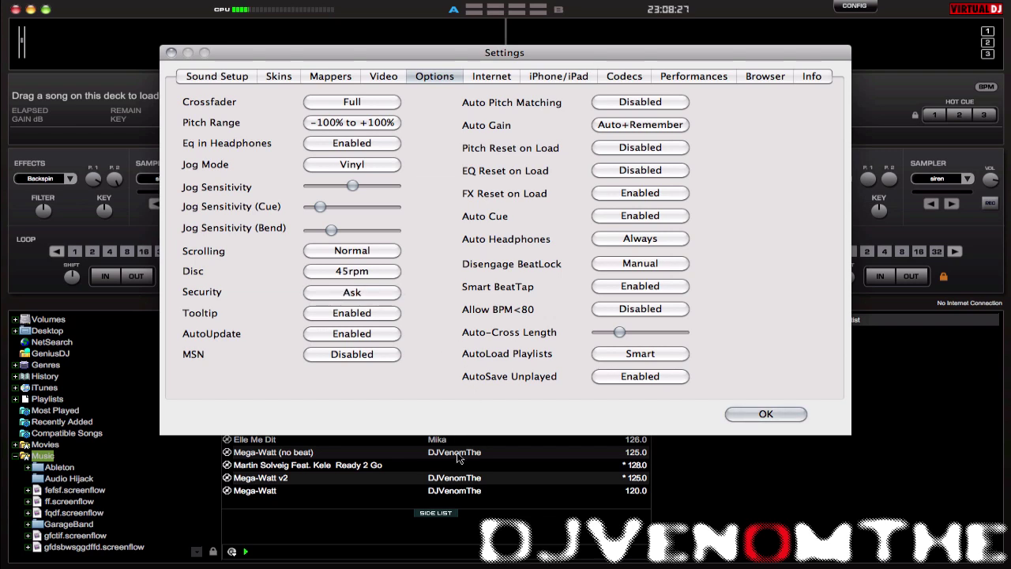
pyautogui.click(351, 297)
pyautogui.click(352, 298)
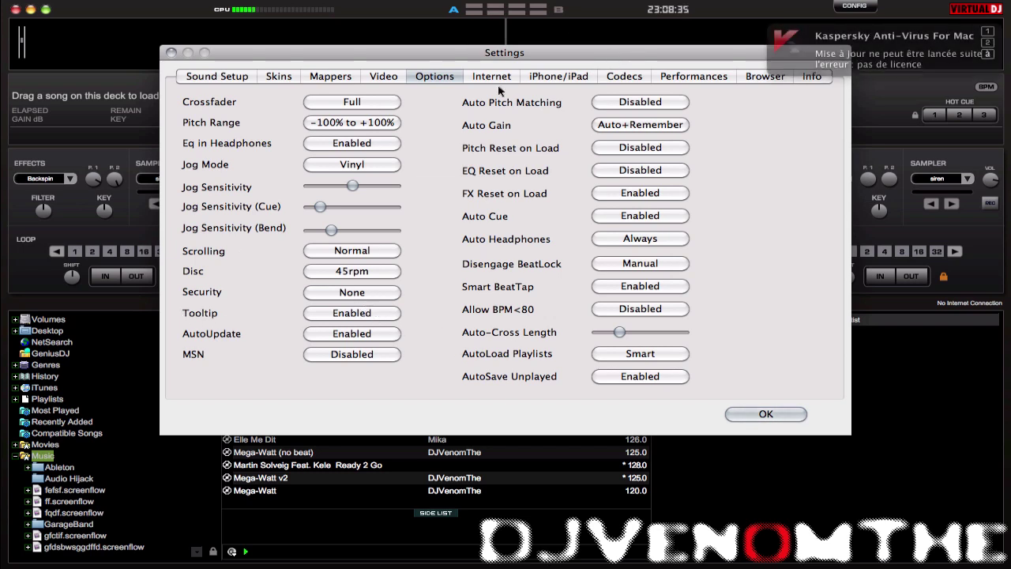
# Look through the Info, Browser, Performances, Codecs, iPhone/iPad and Internet settings.
pyautogui.click(811, 76)
pyautogui.click(763, 76)
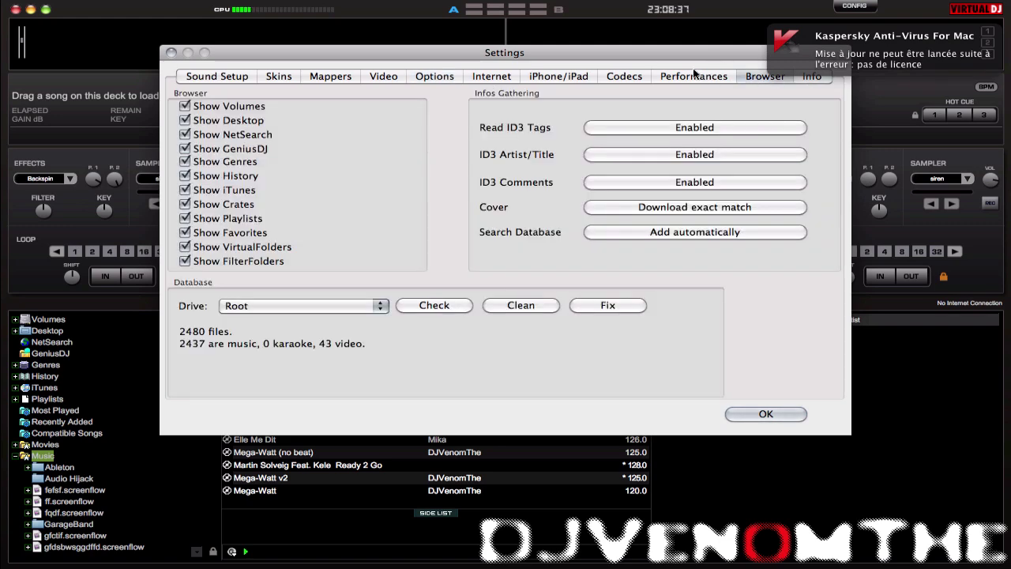
pyautogui.click(663, 76)
pyautogui.click(636, 77)
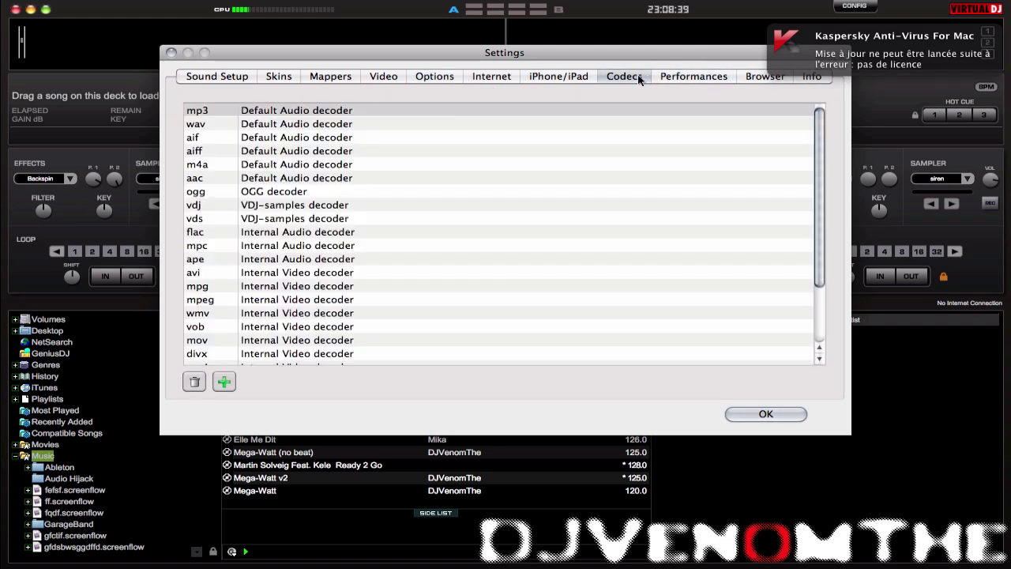
pyautogui.click(558, 75)
pyautogui.click(484, 77)
# Set MSN to Enabled in Options.
pyautogui.click(435, 77)
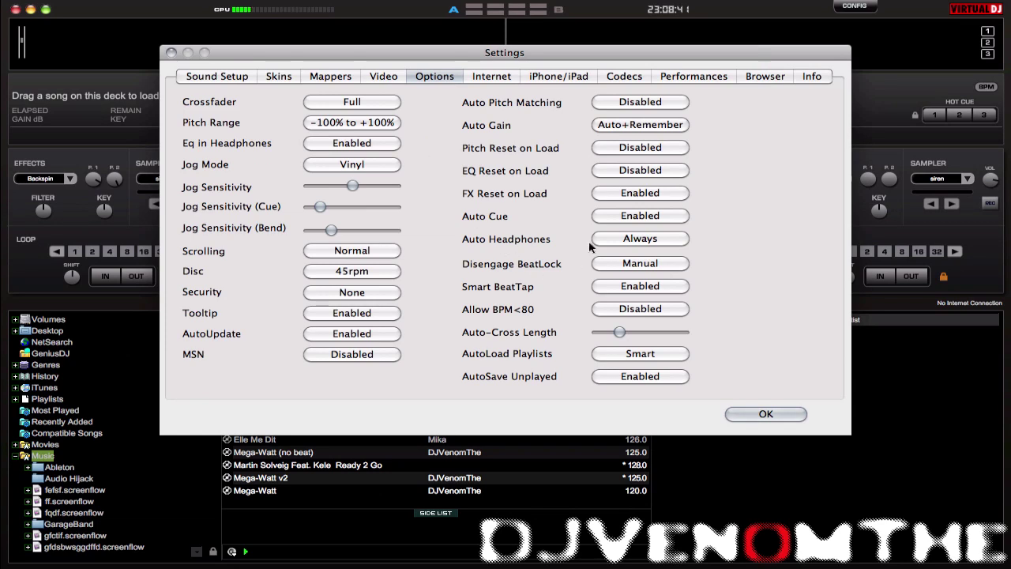
pyautogui.click(367, 357)
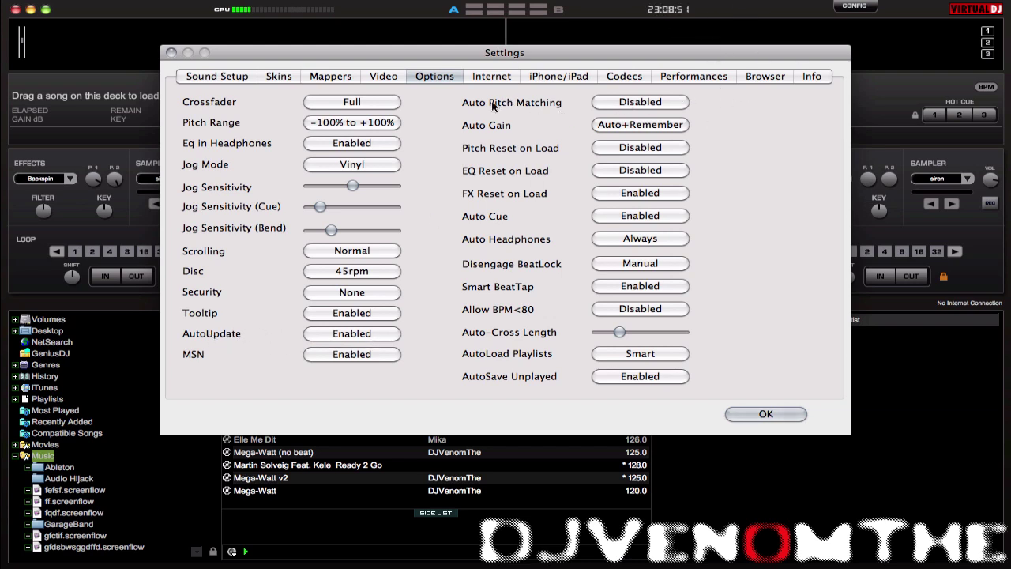
# Try Auto Pitch Matching with Smart and Always, viewing the deck's pitch display, and return it to Disabled.
pyautogui.click(655, 100)
pyautogui.moveTo(629, 51); pyautogui.dragTo(651, 286)
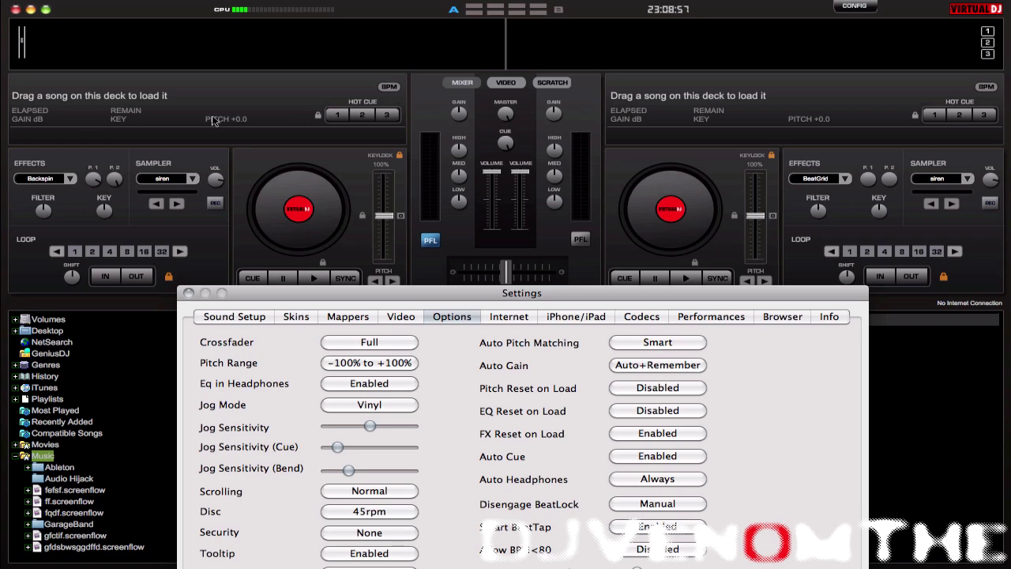
pyautogui.click(254, 123)
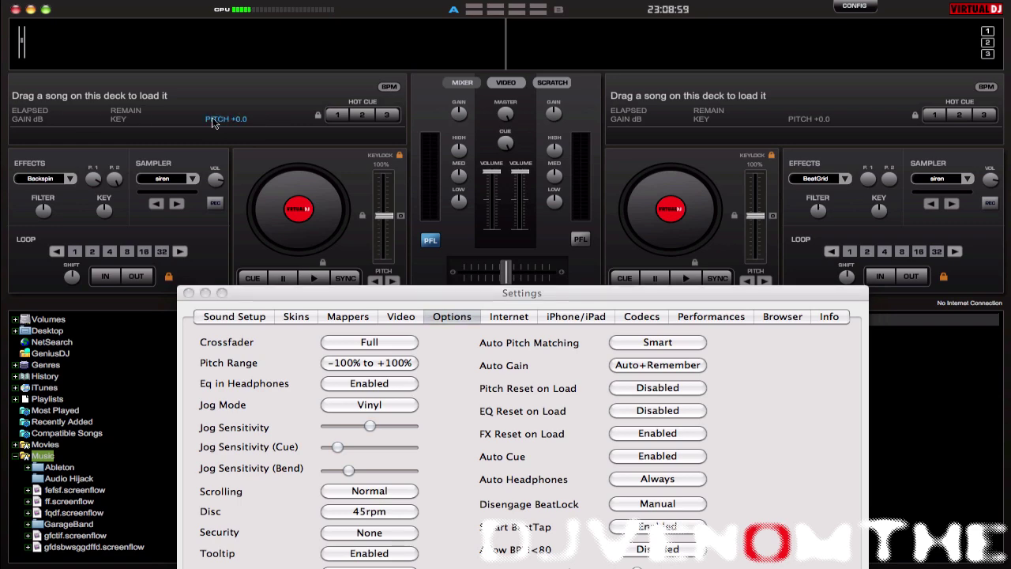
pyautogui.moveTo(439, 293); pyautogui.dragTo(354, 60)
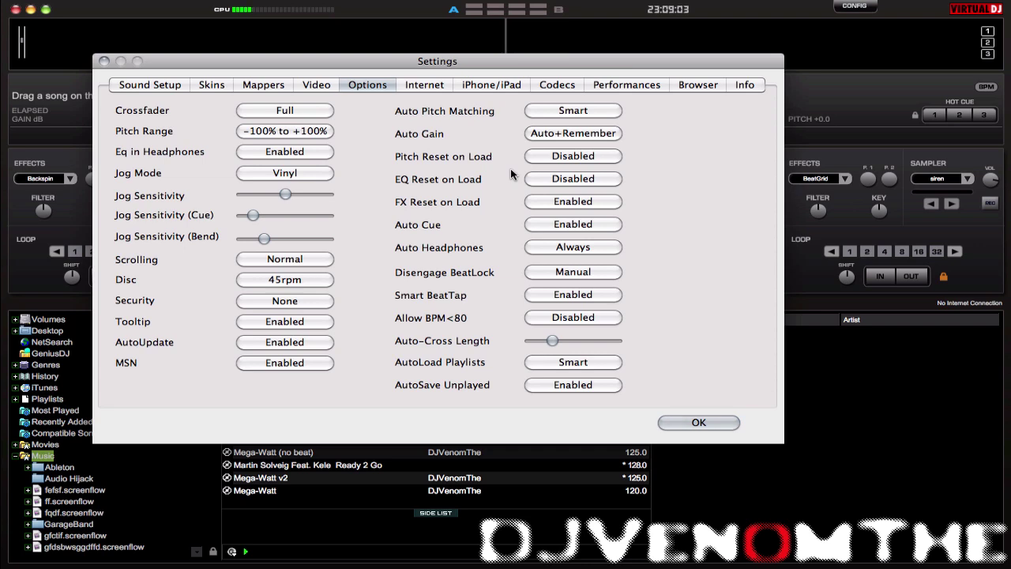
pyautogui.click(557, 115)
pyautogui.click(556, 116)
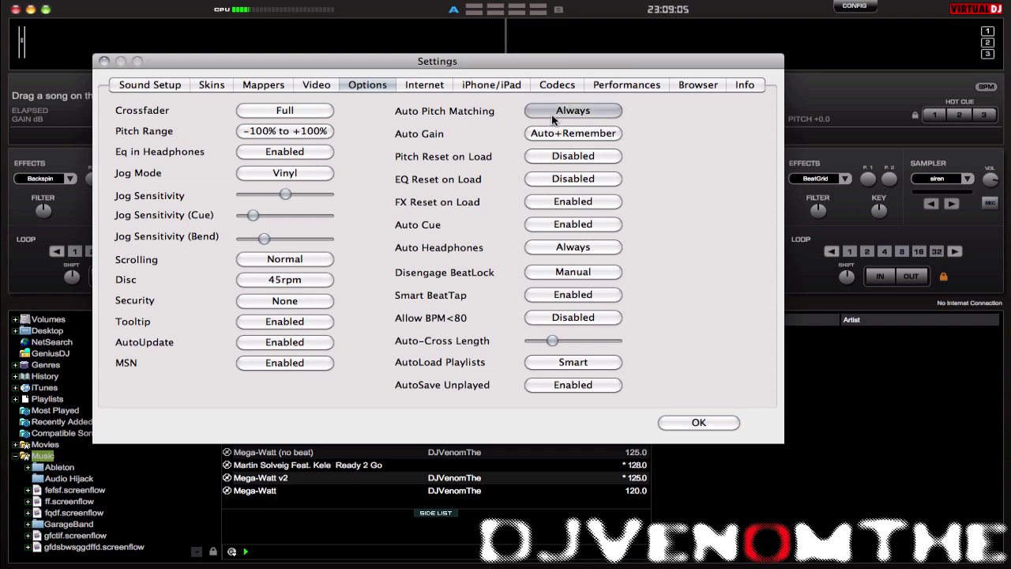
pyautogui.click(557, 117)
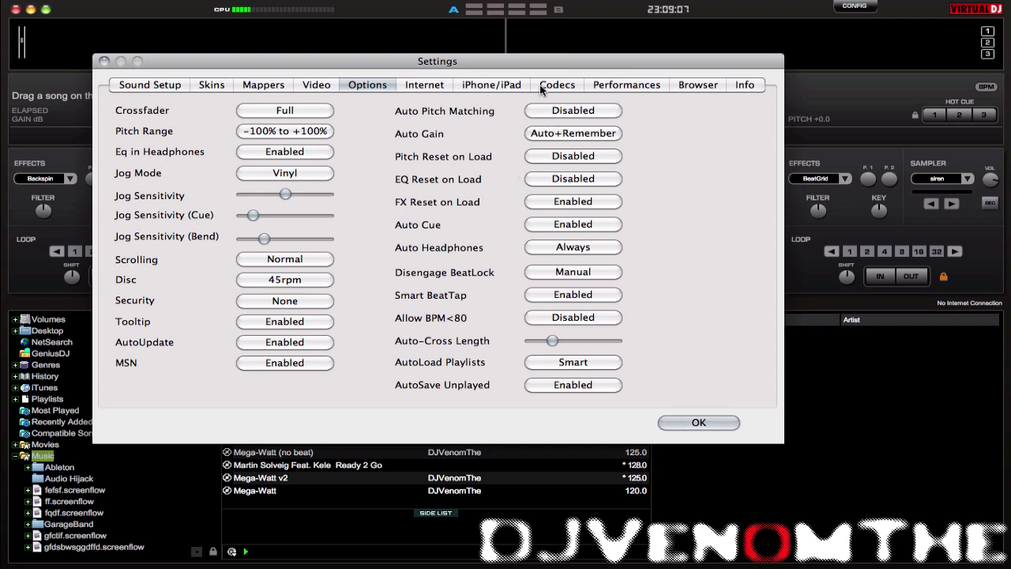
# Move the Settings window out of the way to view the decks and the sampler.
pyautogui.moveTo(517, 63); pyautogui.dragTo(549, 221)
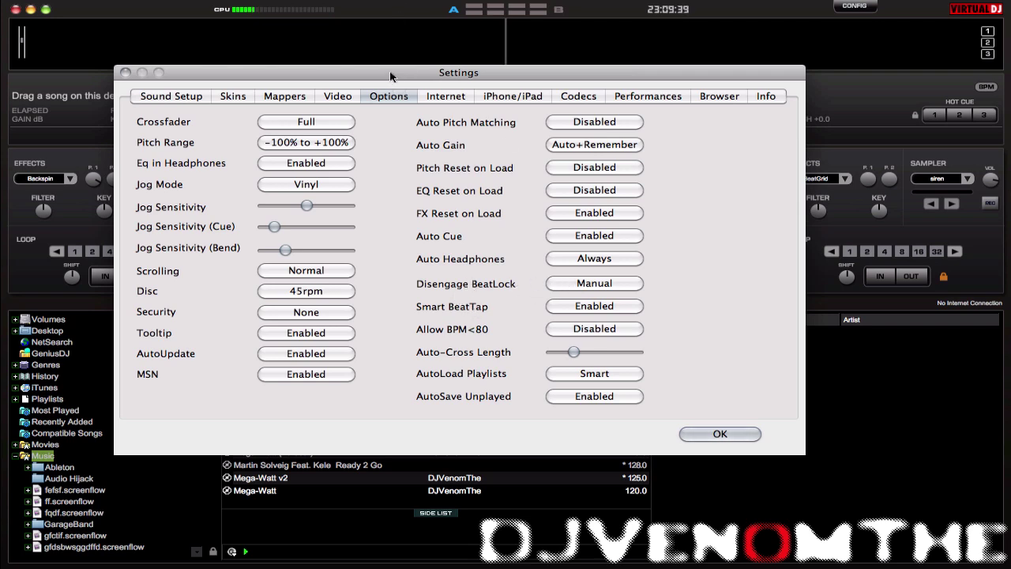
pyautogui.moveTo(390, 76); pyautogui.dragTo(540, 567)
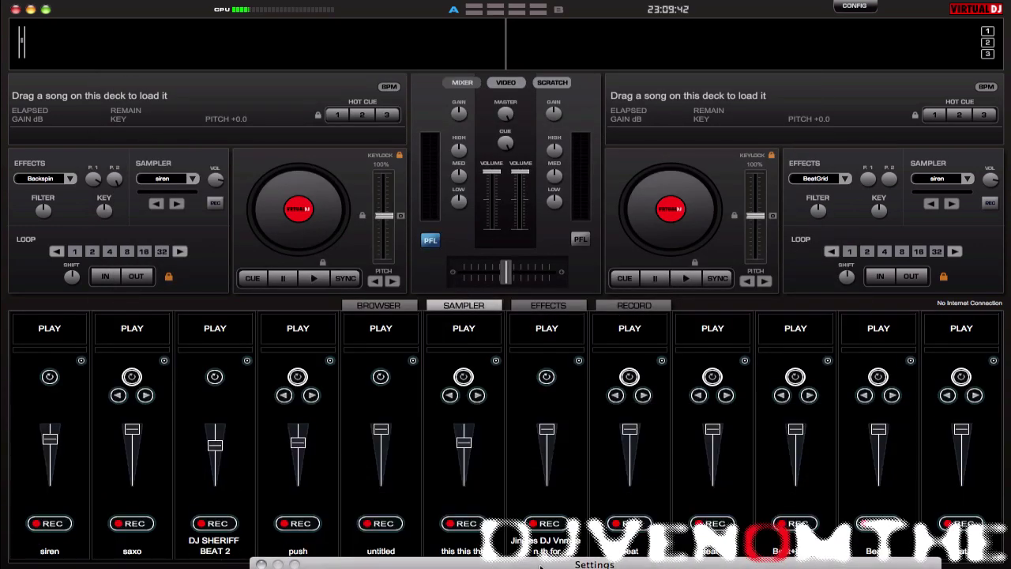
# Play two of the beat samples in the sampler and bring the Settings window back into full view.
pyautogui.click(636, 330)
pyautogui.click(700, 333)
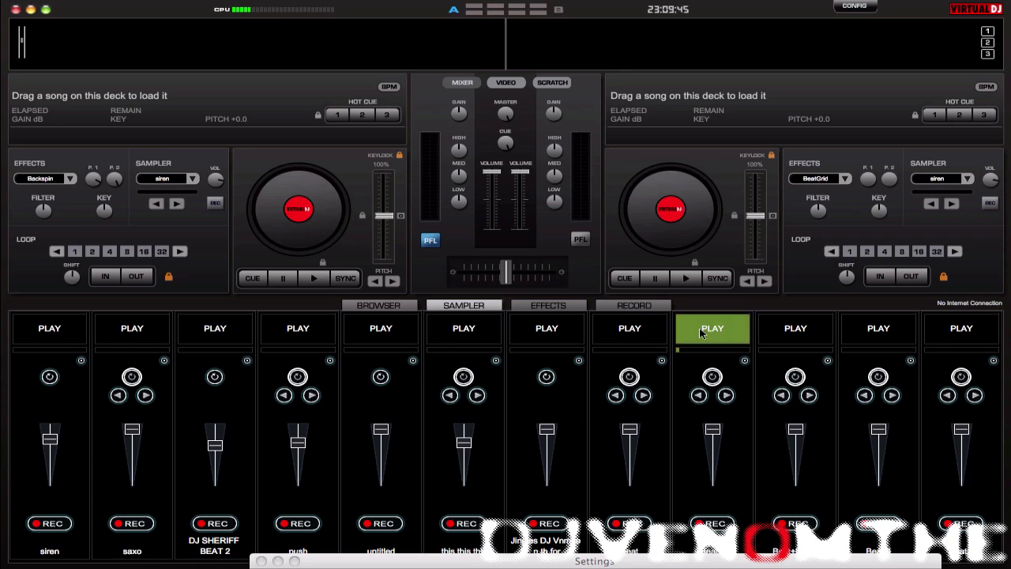
pyautogui.doubleClick(555, 561)
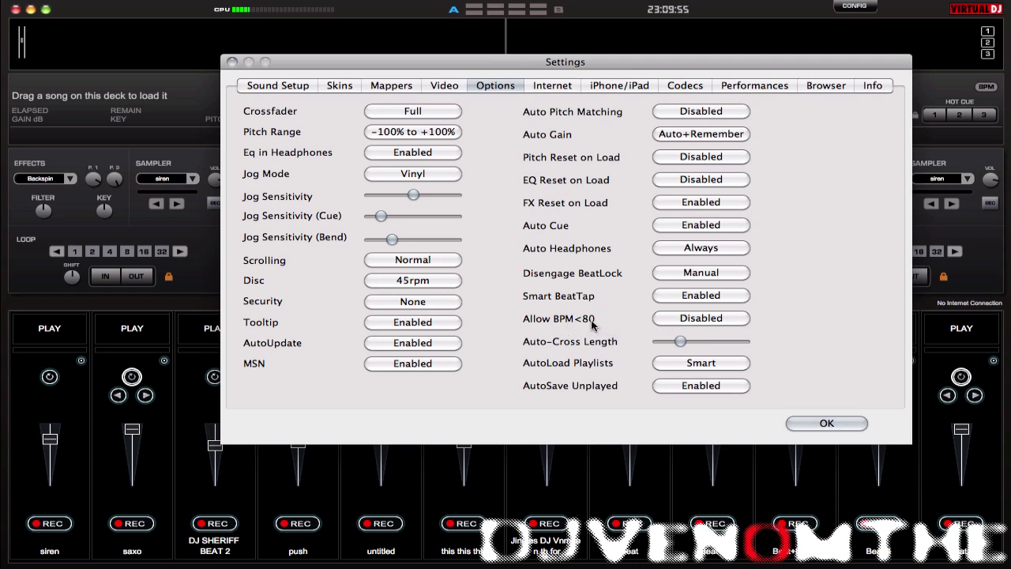
pyautogui.moveTo(419, 61); pyautogui.dragTo(282, 62)
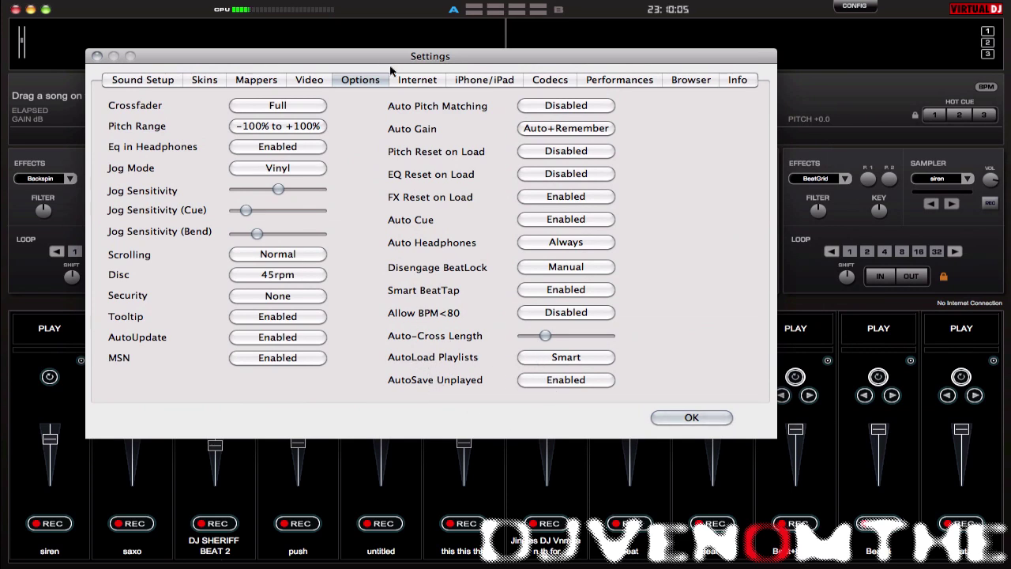
# Clear the VirtualDJ.com login in the Internet settings and re-enter the account's login name.
pyautogui.click(420, 81)
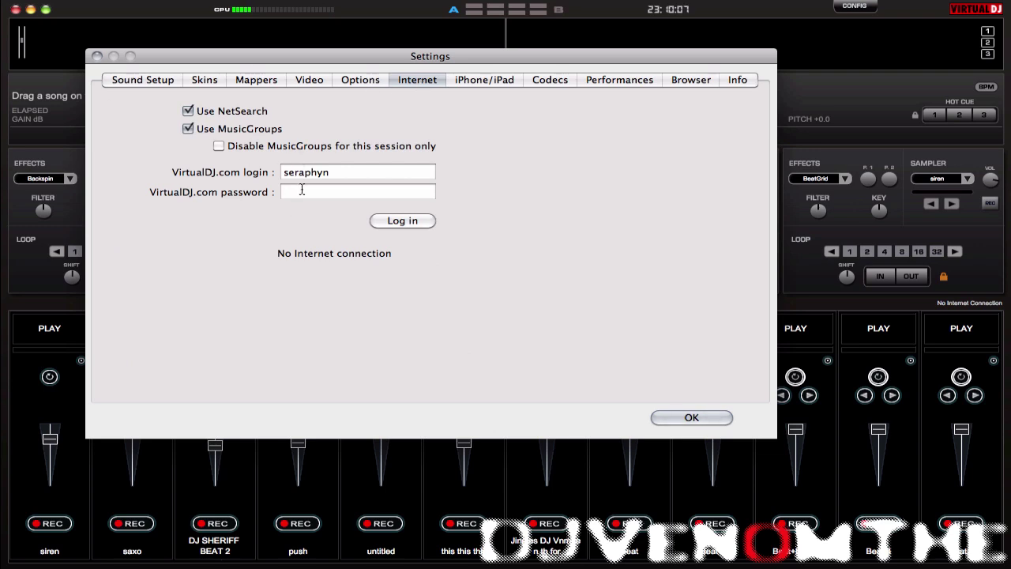
pyautogui.moveTo(332, 173); pyautogui.dragTo(204, 173)
pyautogui.press('BackSpace')
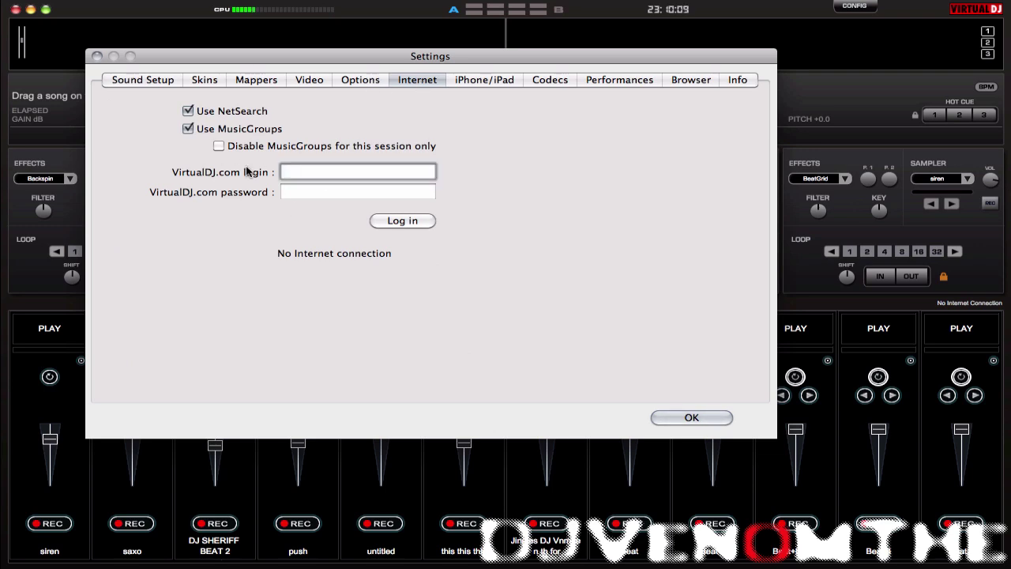
pyautogui.click(283, 193)
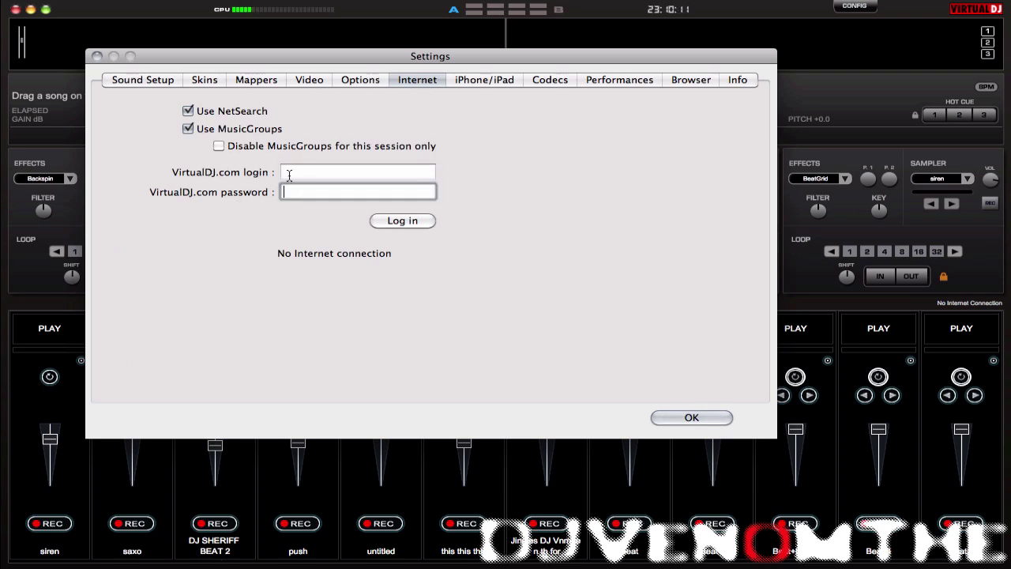
pyautogui.click(289, 174)
pyautogui.write('serap')
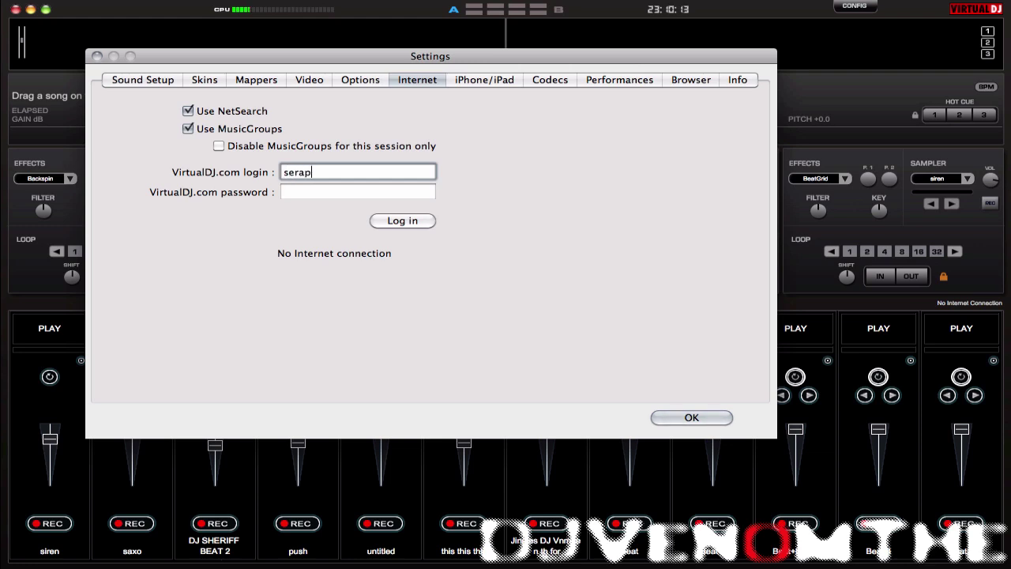
pyautogui.write('hyn')
# Enter the VirtualDJ.com account password and log in.
pyautogui.click(285, 193)
pyautogui.write('***')
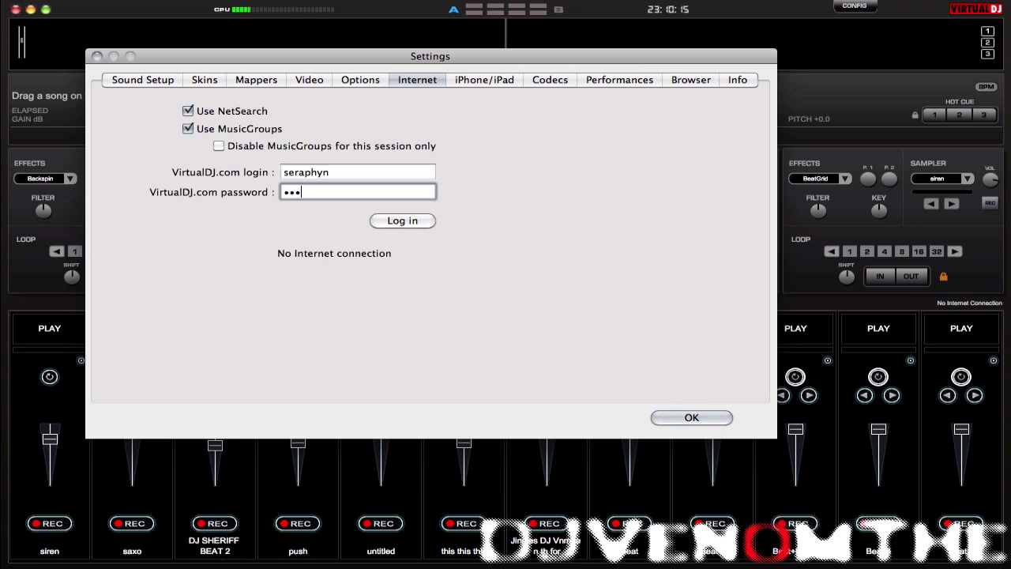
pyautogui.write('*****')
pyautogui.doubleClick(360, 192)
pyautogui.write('********')
pyautogui.click(402, 221)
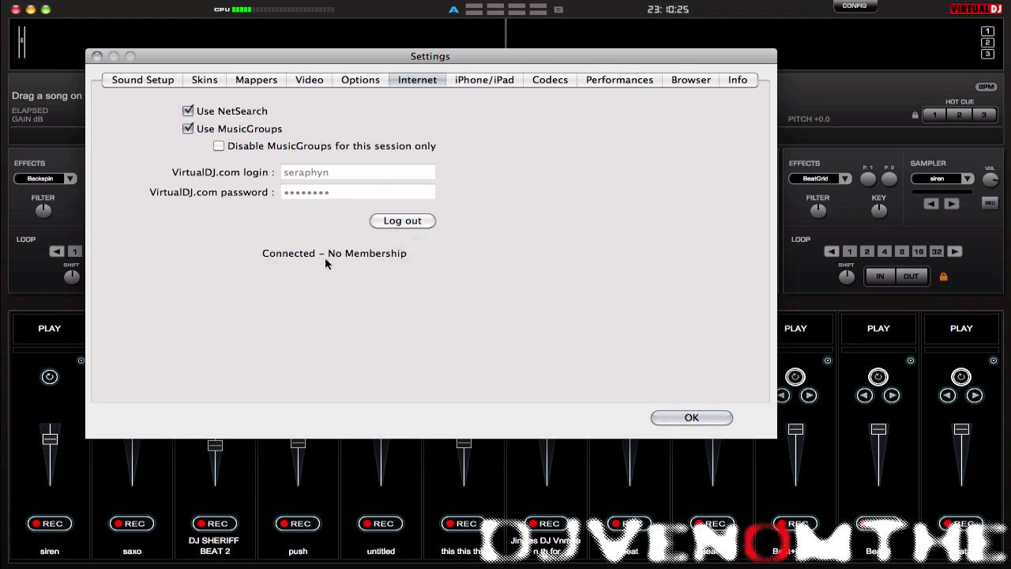
# Review the iPhone/iPad, Codecs, Performances, Browser and Info settings in turn and close the Settings window.
pyautogui.click(470, 83)
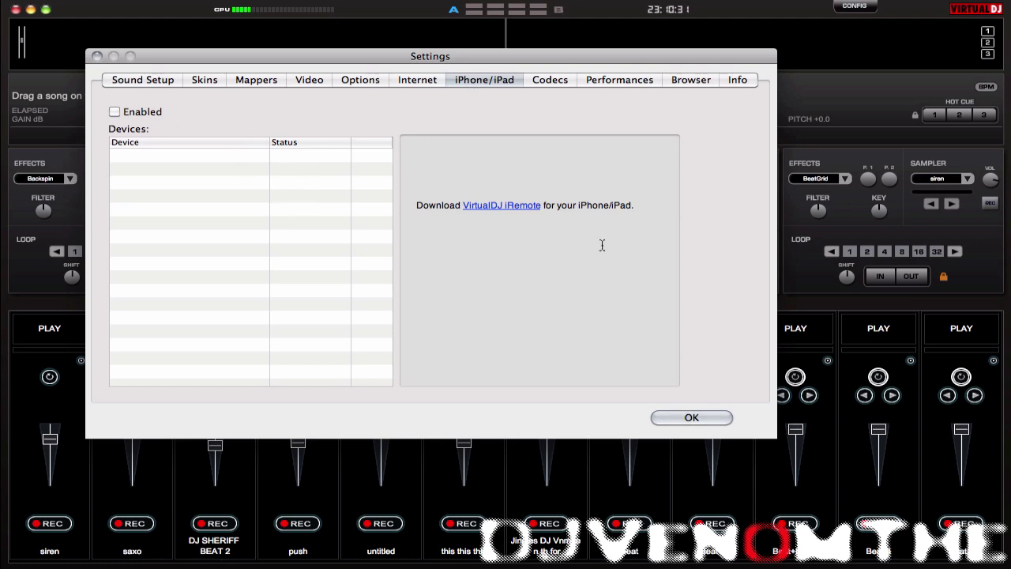
pyautogui.click(555, 82)
pyautogui.scroll(-3, 215, 154)
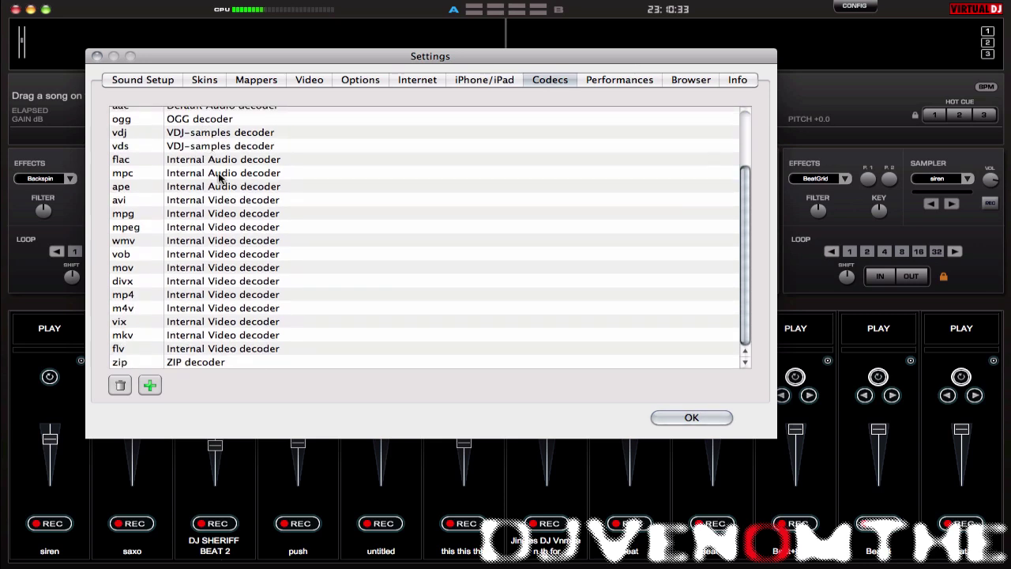
pyautogui.scroll(3, 330, 166)
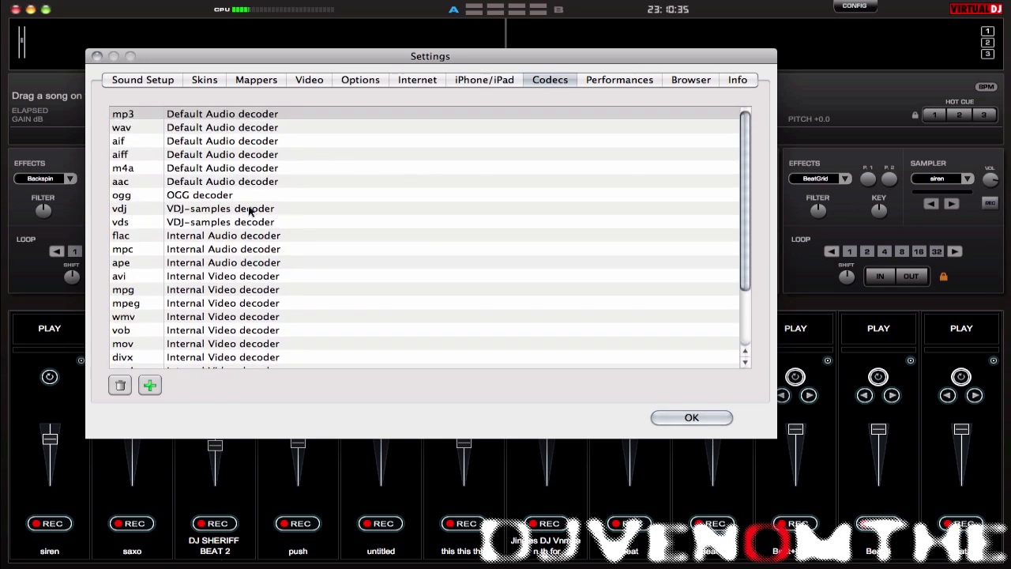
pyautogui.click(592, 79)
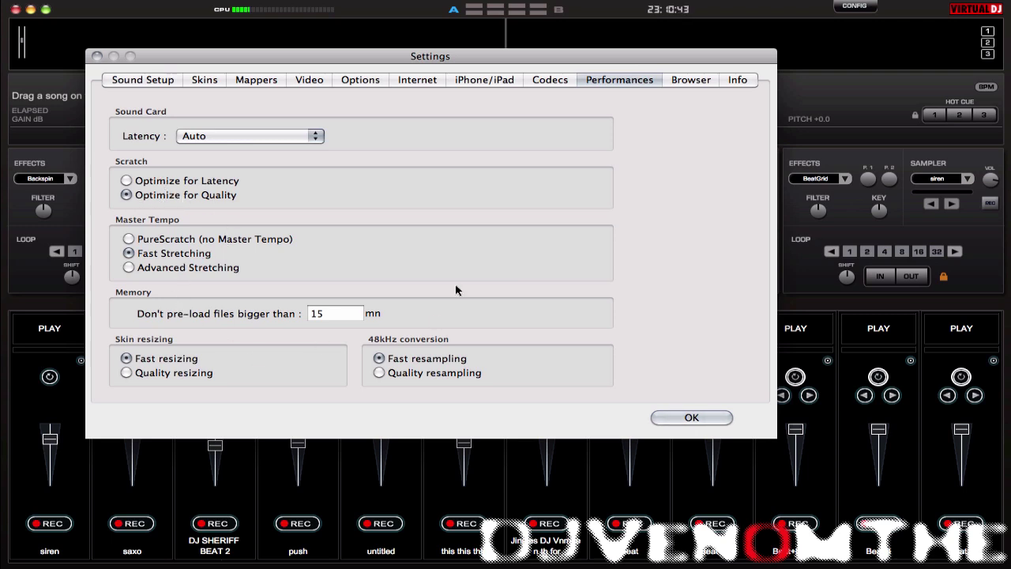
pyautogui.click(687, 82)
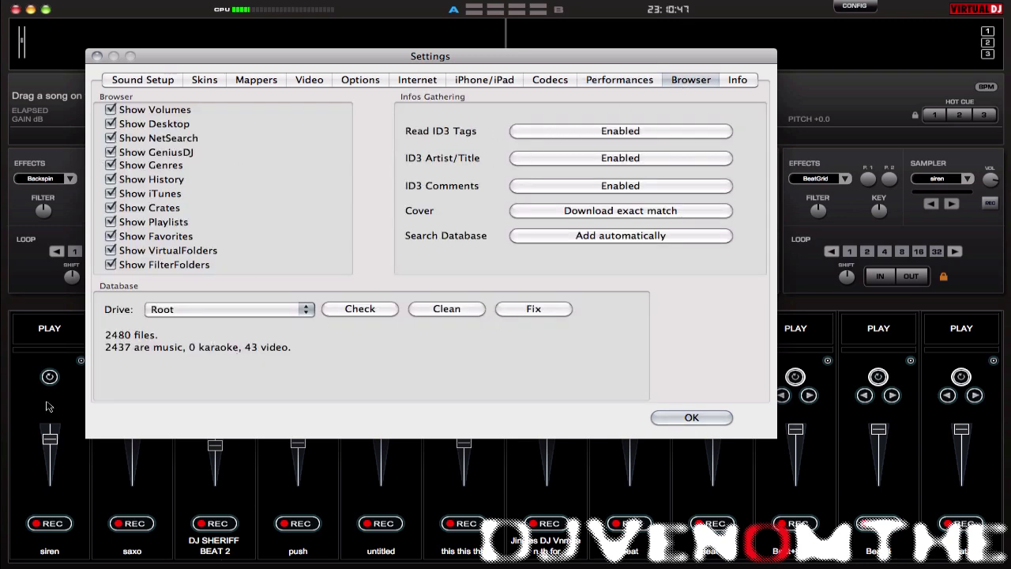
pyautogui.click(738, 80)
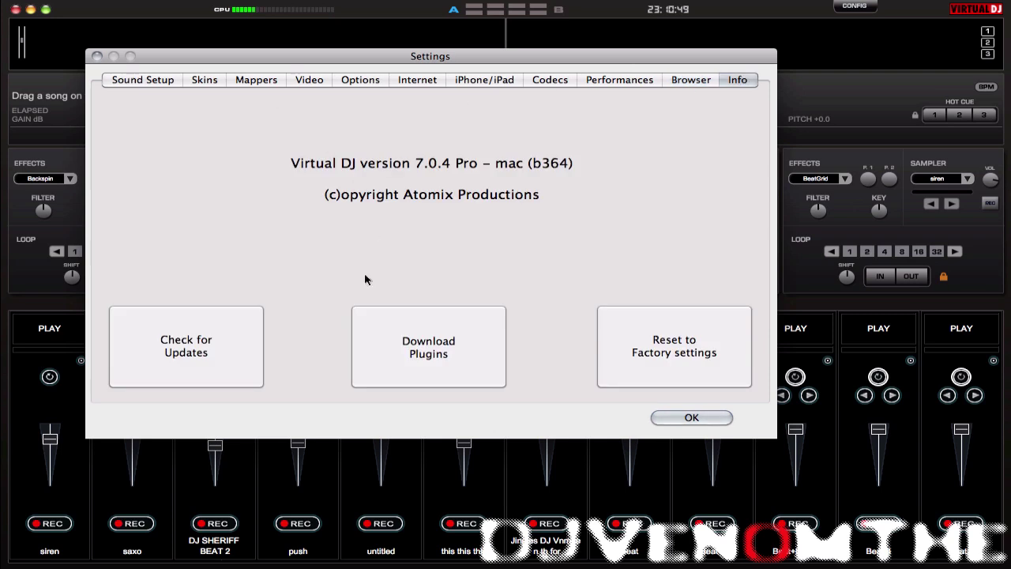
pyautogui.click(692, 417)
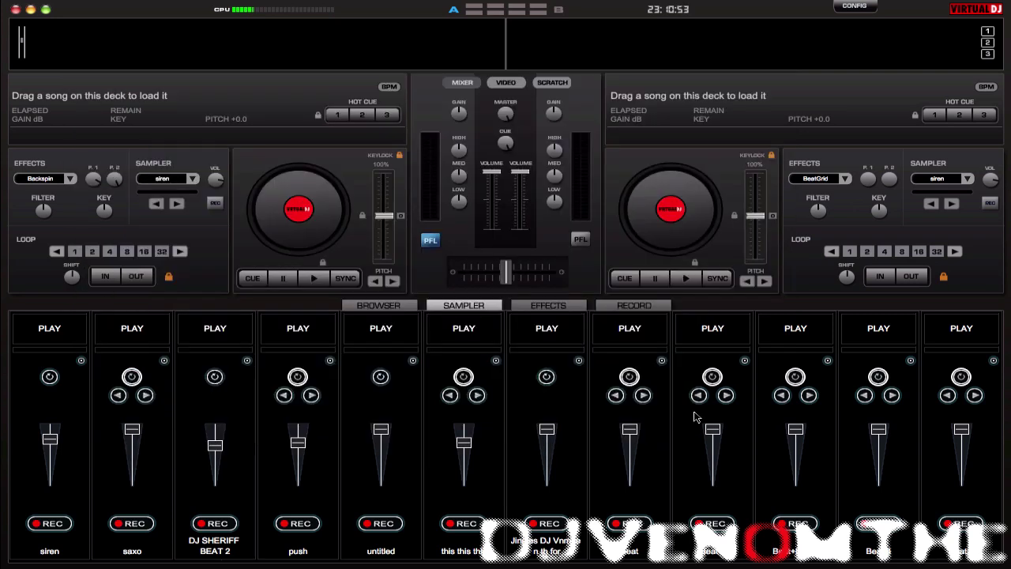
# Show the music browser and collapse the Music folder in the folder tree.
pyautogui.click(390, 308)
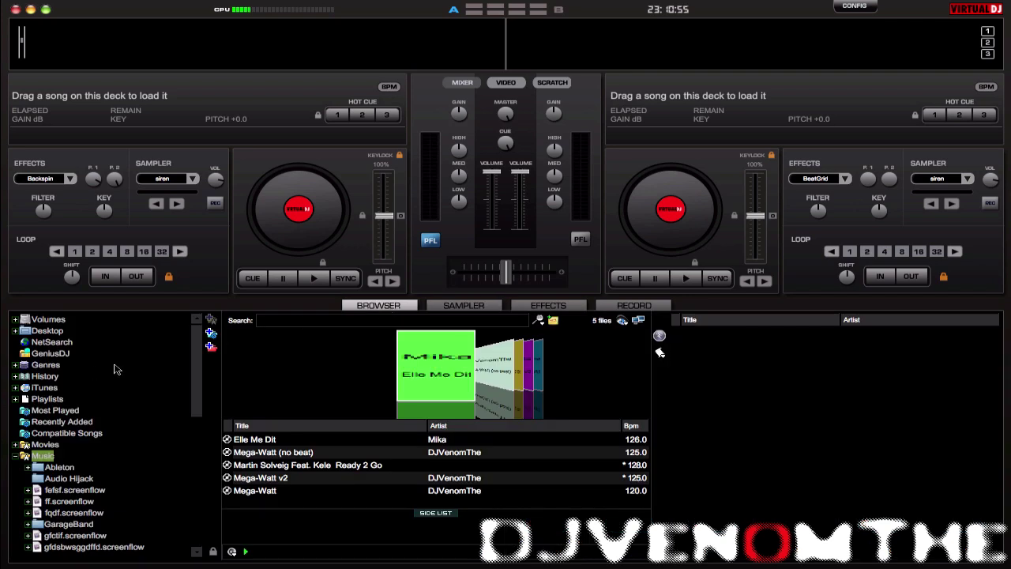
pyautogui.click(15, 457)
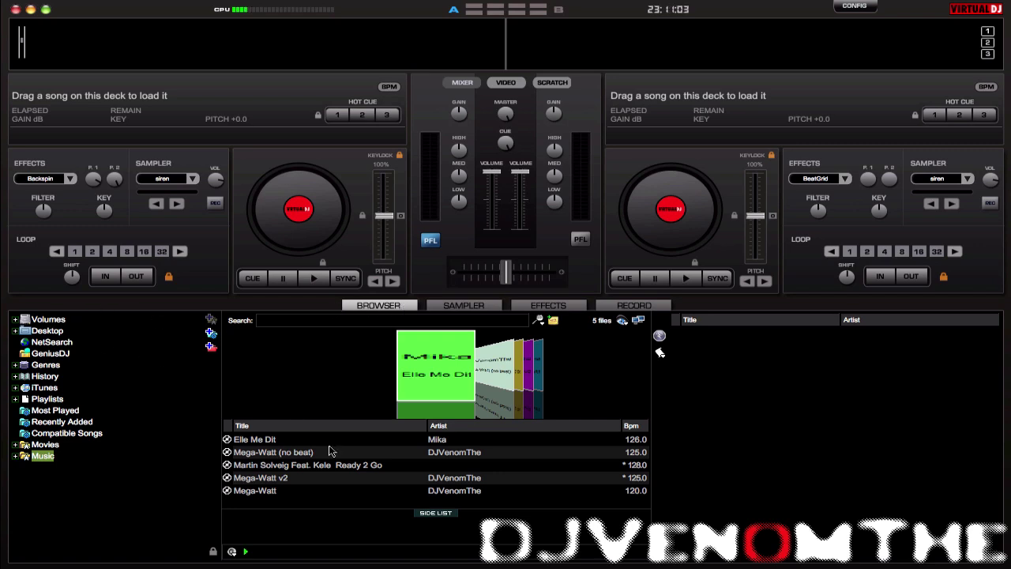
pyautogui.doubleClick(34, 457)
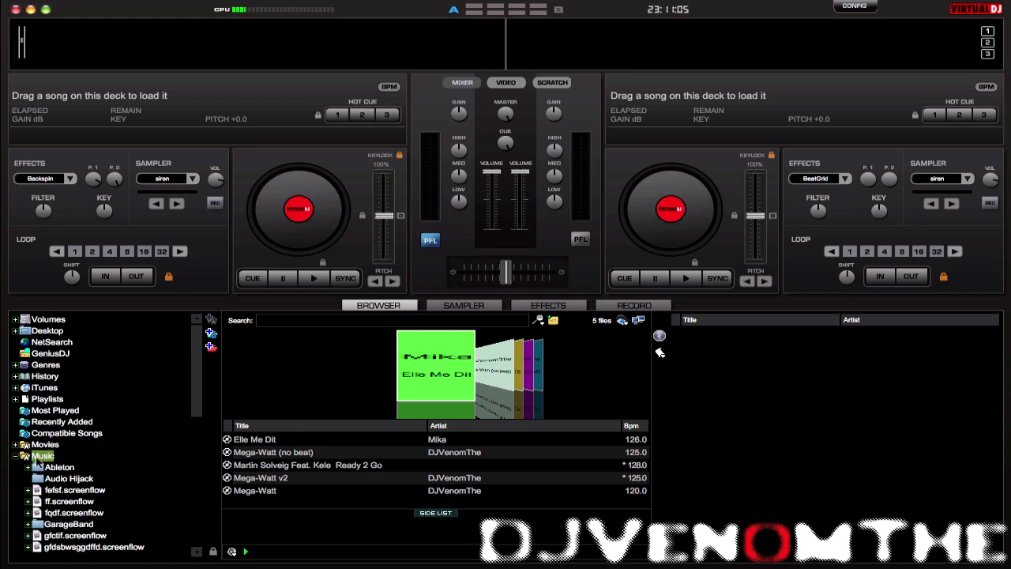
pyautogui.doubleClick(38, 457)
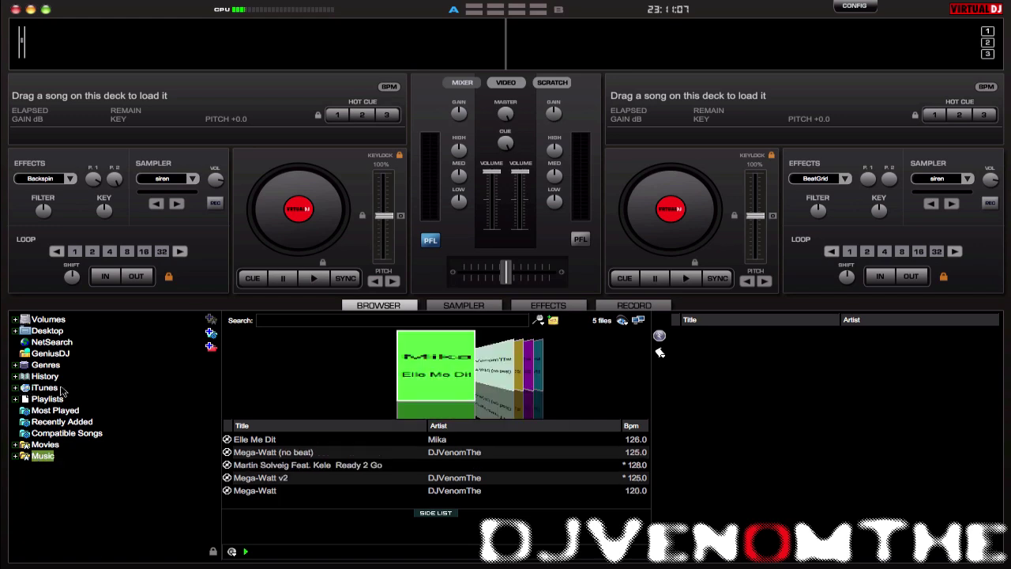
# Expand the iTunes playlists and look through the tracks of the Ajouts récents playlist.
pyautogui.doubleClick(57, 388)
pyautogui.scroll(-6, 71, 412)
pyautogui.scroll(6, 71, 412)
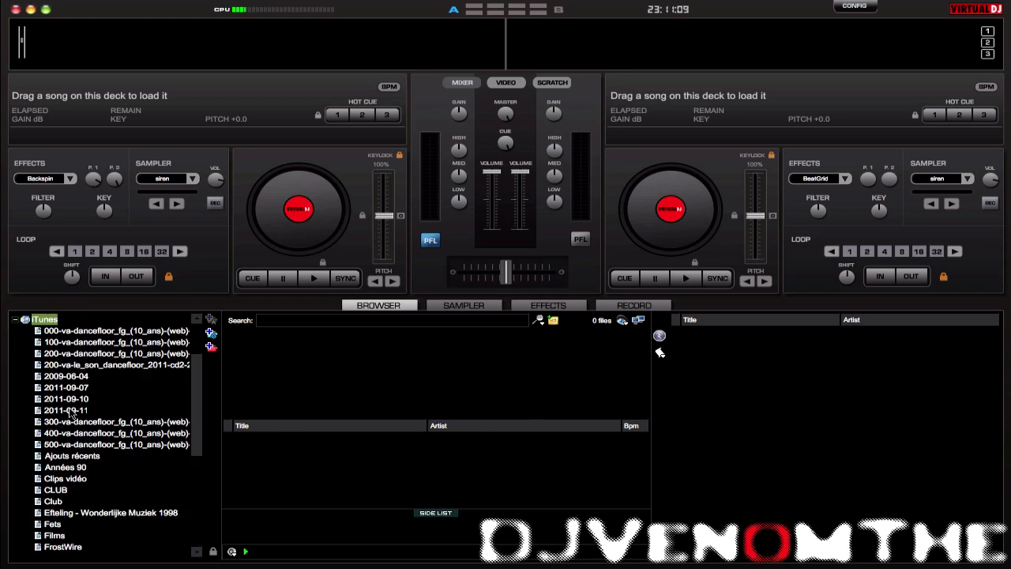
pyautogui.click(69, 456)
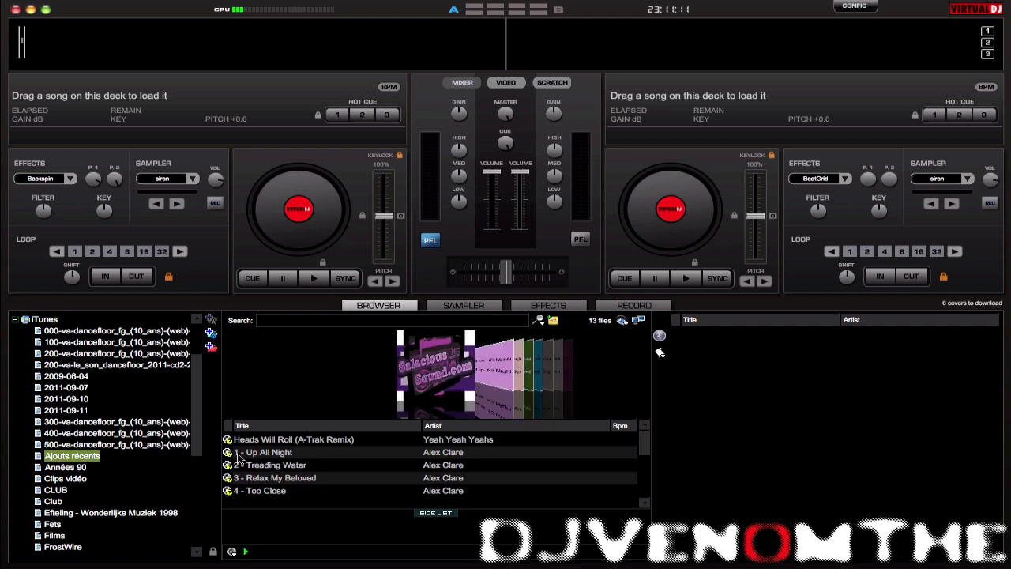
pyautogui.scroll(-3, 292, 462)
pyautogui.scroll(3, 292, 462)
pyautogui.scroll(-3, 292, 462)
pyautogui.scroll(-4, 75, 496)
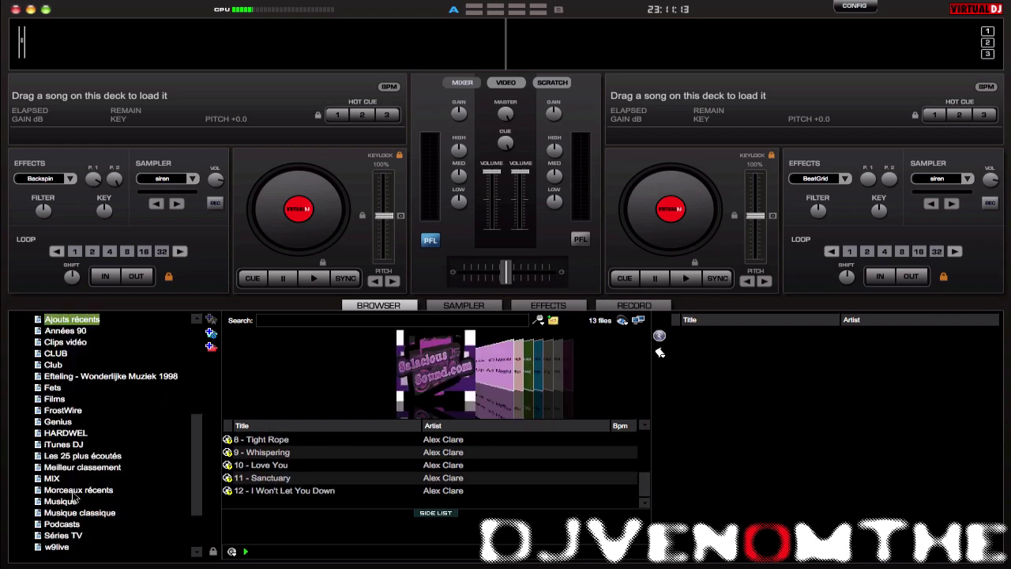
# Load Coldplay's Paradise (Tiësto Remix) from the CLUB playlist onto the left deck.
pyautogui.click(54, 354)
pyautogui.scroll(-3, 344, 458)
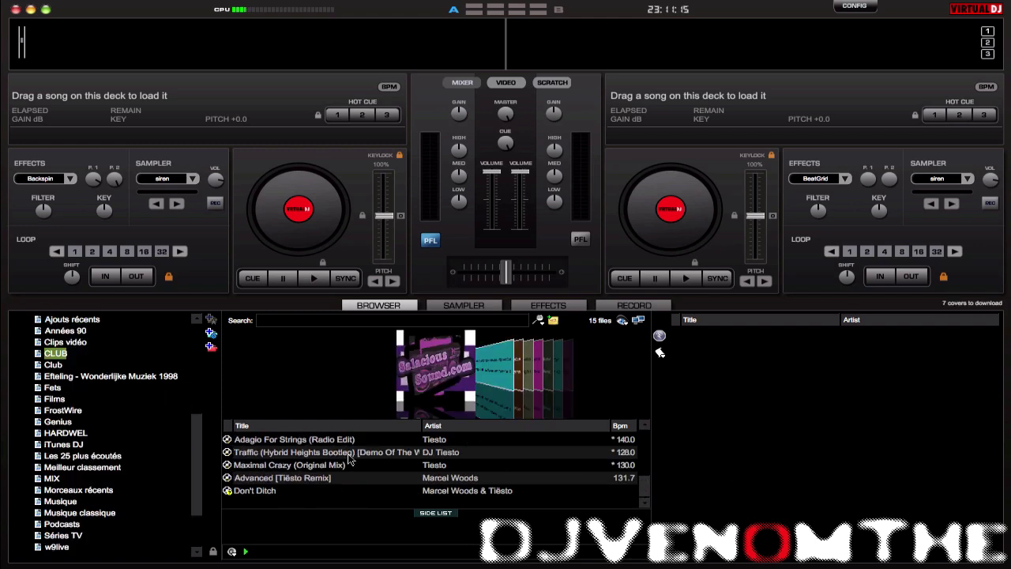
pyautogui.scroll(2, 344, 459)
pyautogui.moveTo(296, 466); pyautogui.dragTo(284, 229)
pyautogui.click(314, 278)
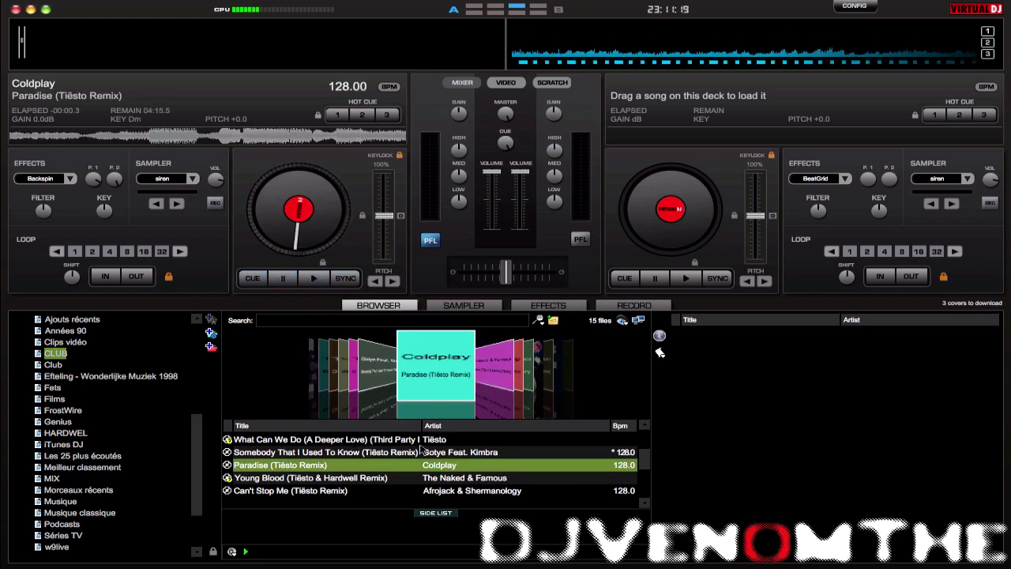
# Load Miami, Chasing Summers and Heads Will Roll (A-Trak Remix) one after another onto the right deck.
pyautogui.scroll(2, 300, 460)
pyautogui.moveTo(628, 228); pyautogui.dragTo(627, 228)
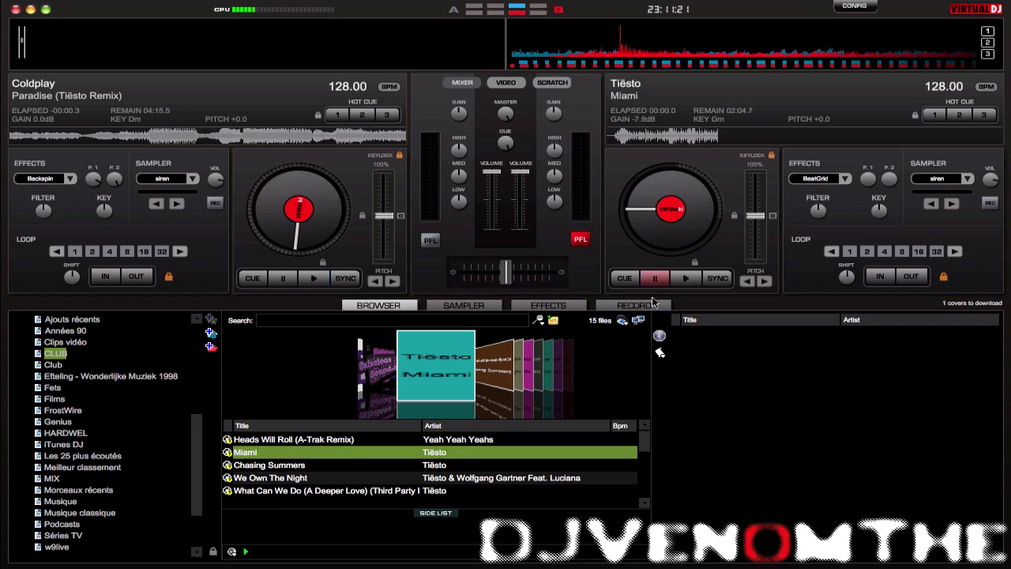
pyautogui.press('Down')
pyautogui.hotkey('ctrl', 'Right')
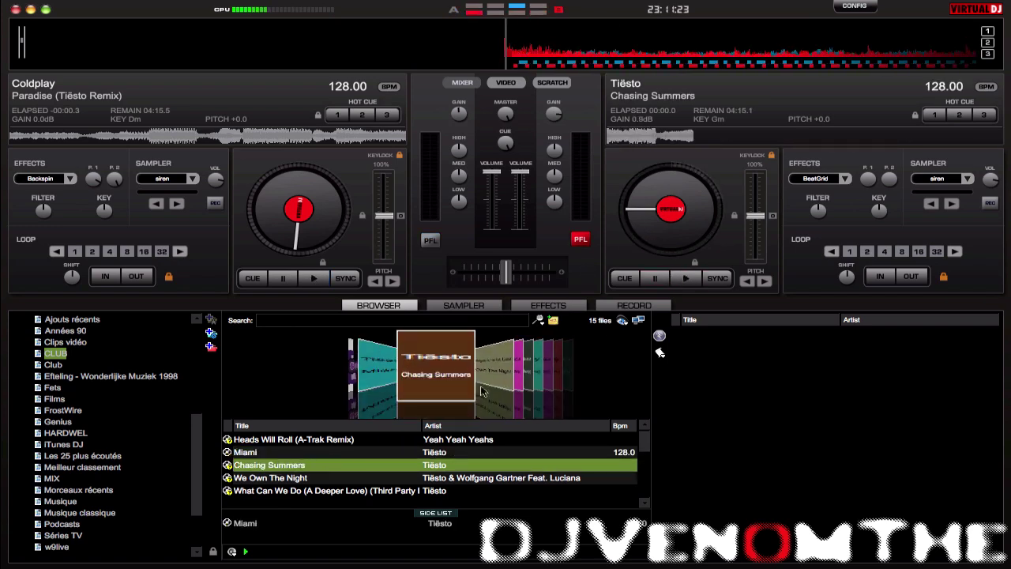
pyautogui.click(332, 439)
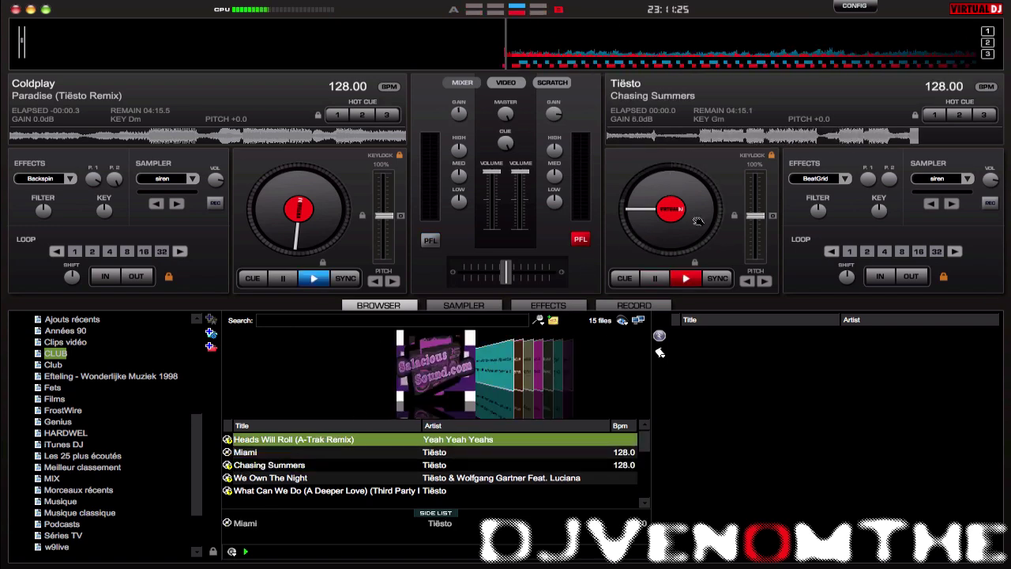
pyautogui.hotkey('ctrl', 'Right')
# Show the sampler and play the siren, saxo, DJ SHERIFF BEAT 2, push and untitled samples in turn.
pyautogui.click(464, 306)
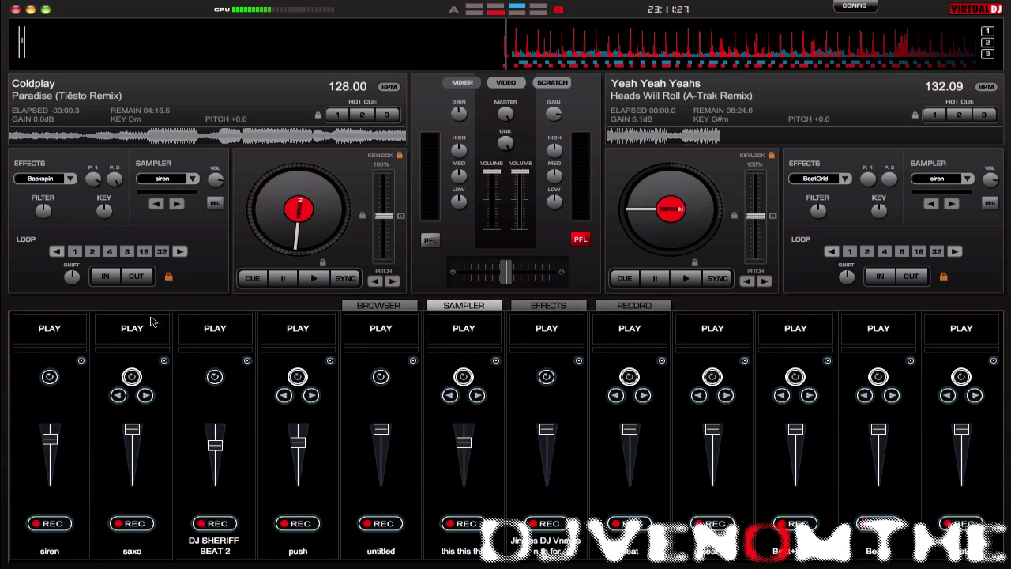
pyautogui.click(26, 342)
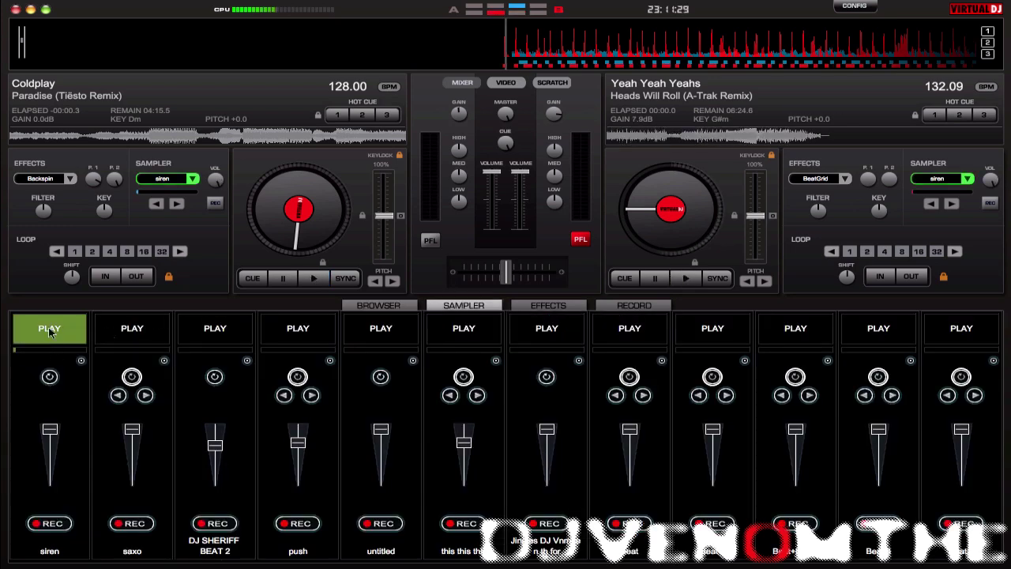
pyautogui.click(132, 329)
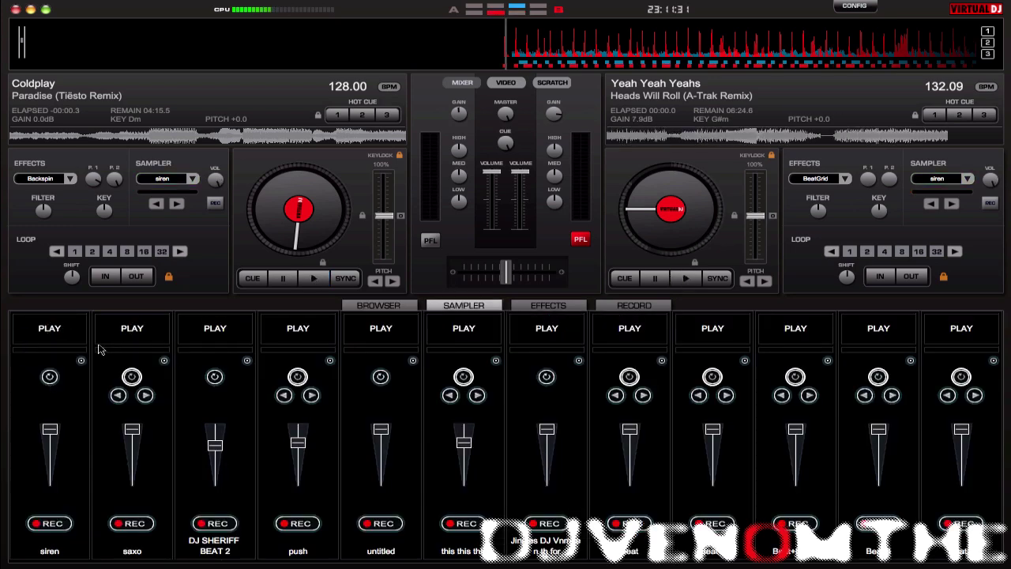
pyautogui.click(205, 331)
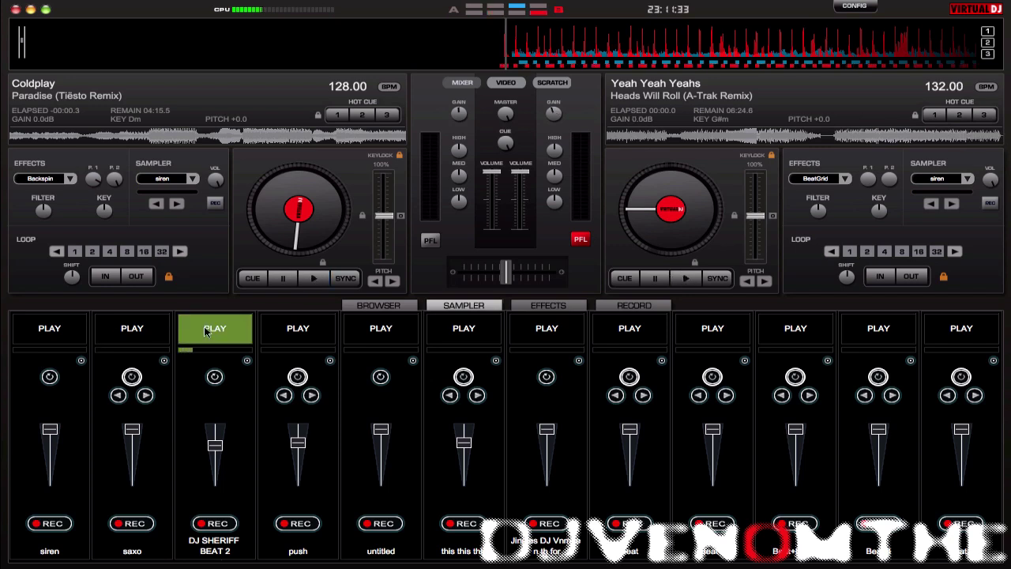
pyautogui.click(297, 330)
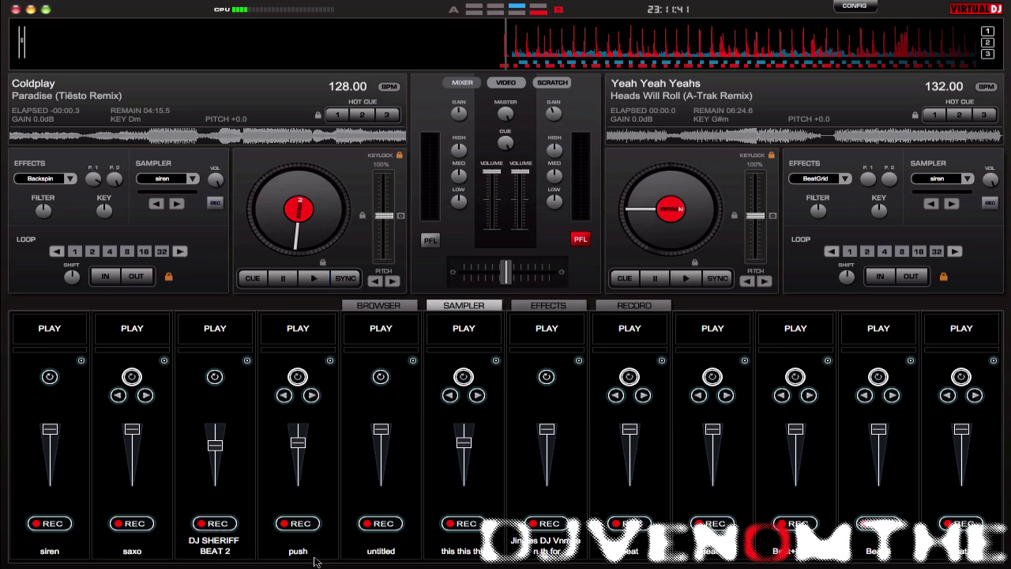
pyautogui.click(374, 338)
# Play the samples in the last three sampler slots, starting from the final one.
pyautogui.click(962, 335)
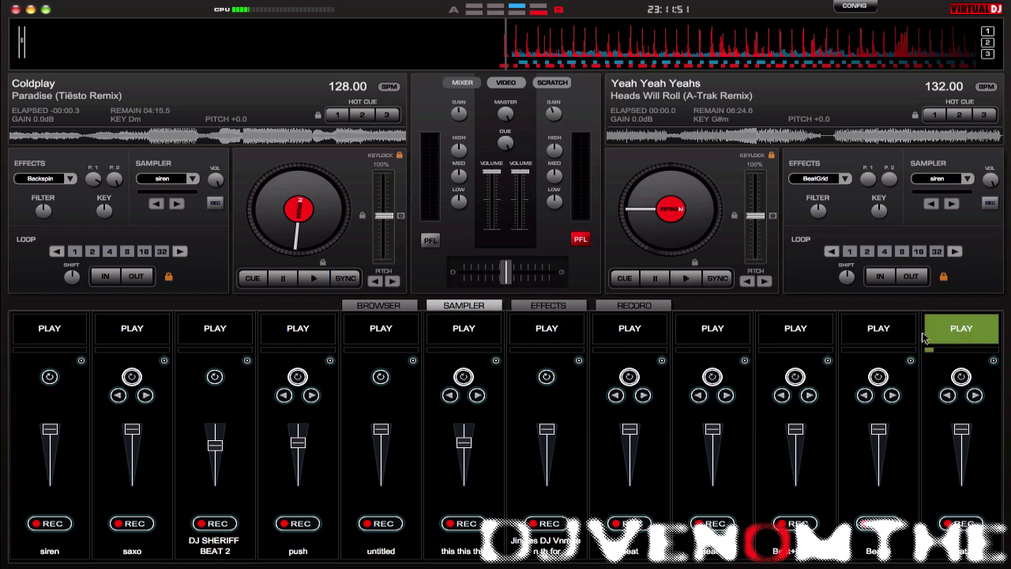
pyautogui.click(871, 333)
pyautogui.click(771, 335)
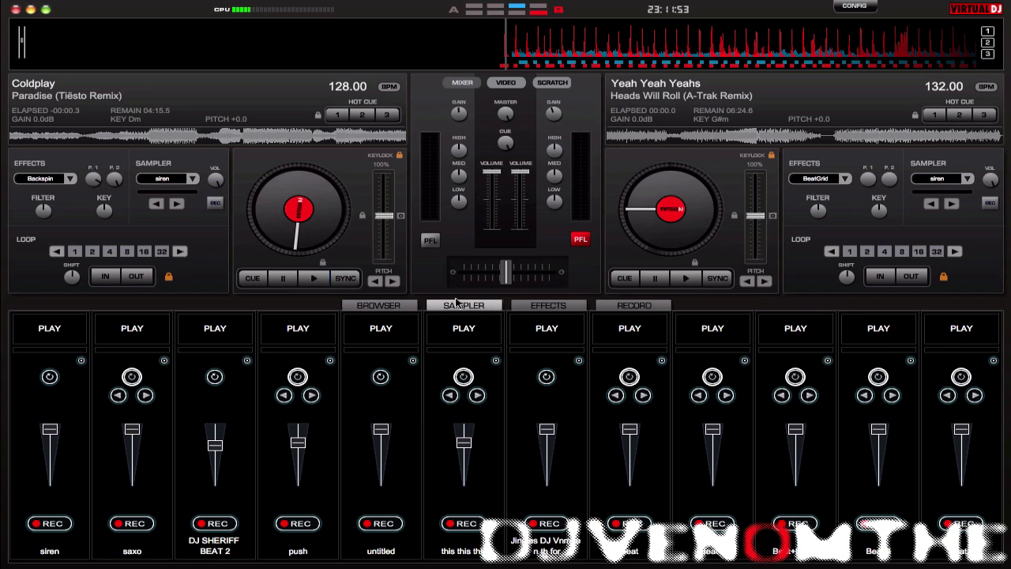
# Show the sound effects, play the left deck's track in sync, and activate BackSpin on deck 1.
pyautogui.click(520, 307)
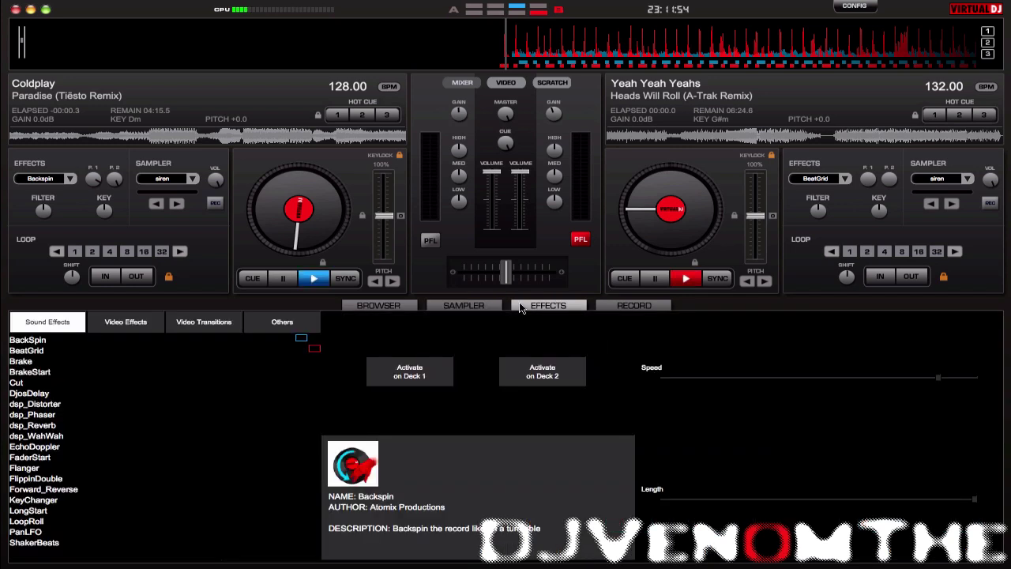
pyautogui.click(308, 280)
pyautogui.click(345, 278)
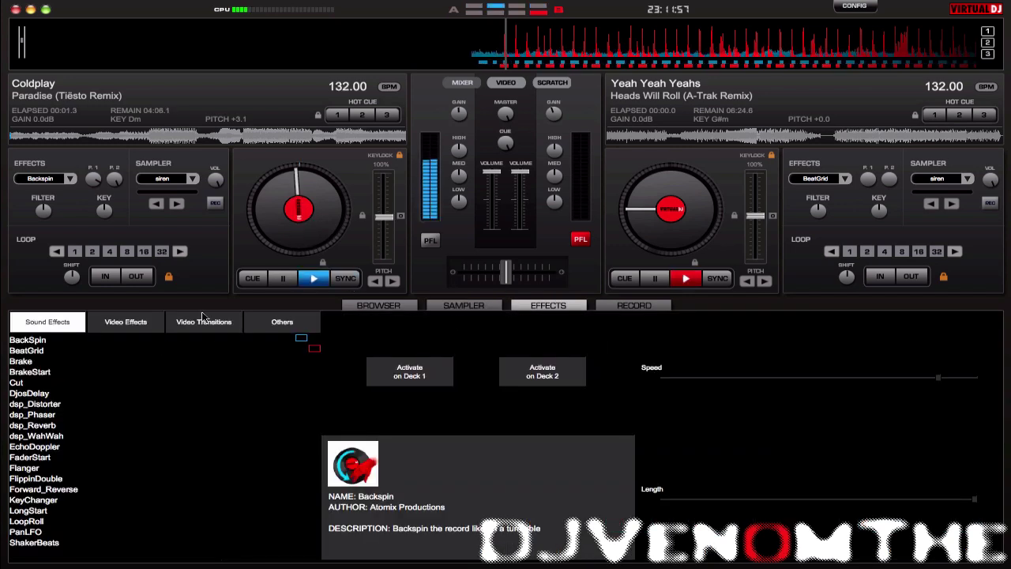
pyautogui.click(35, 340)
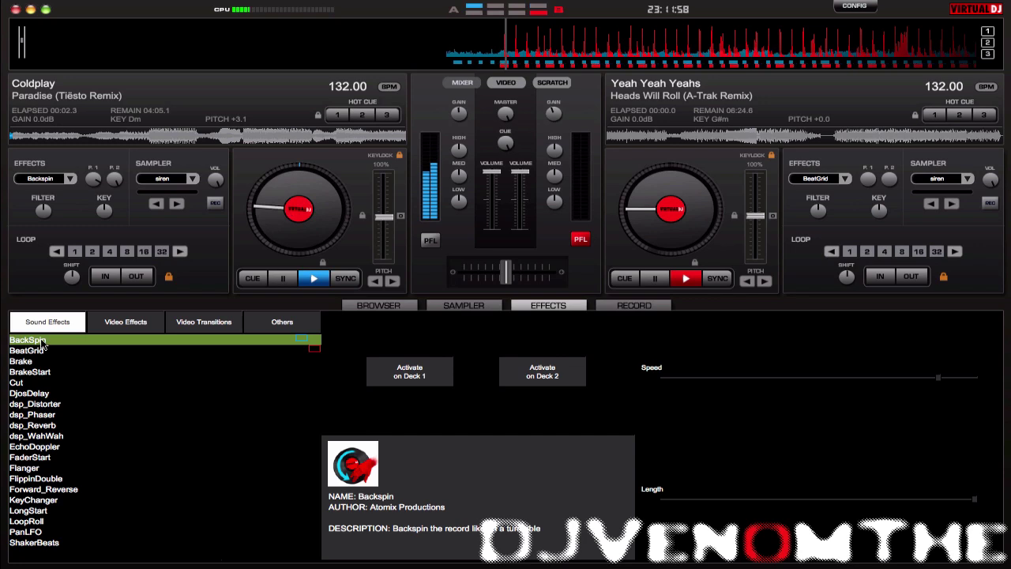
pyautogui.click(398, 373)
# Try the BeatGrid, Brake, BrakeStart and Cut sound effects on deck 1 one after another.
pyautogui.click(76, 352)
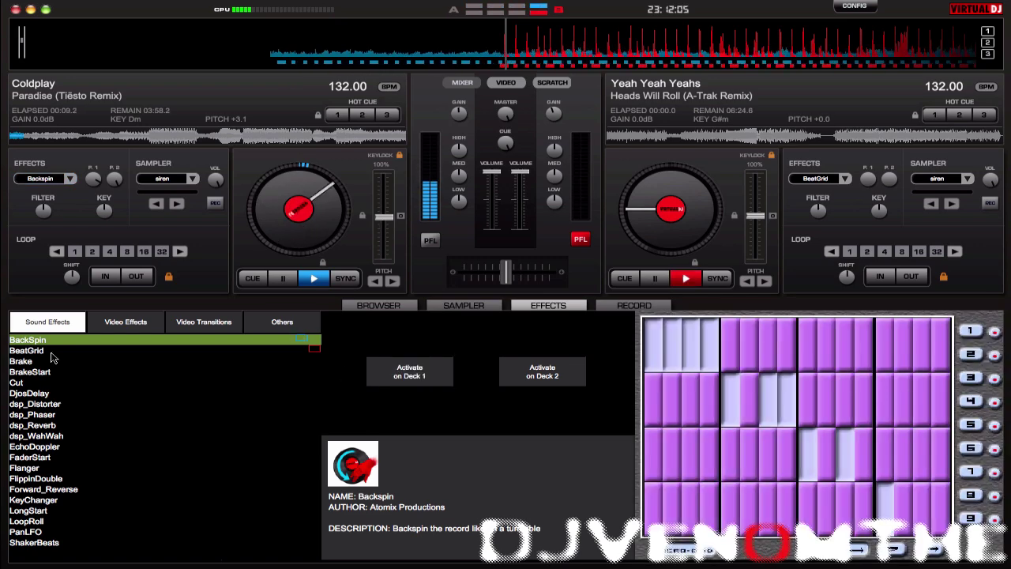
pyautogui.click(398, 374)
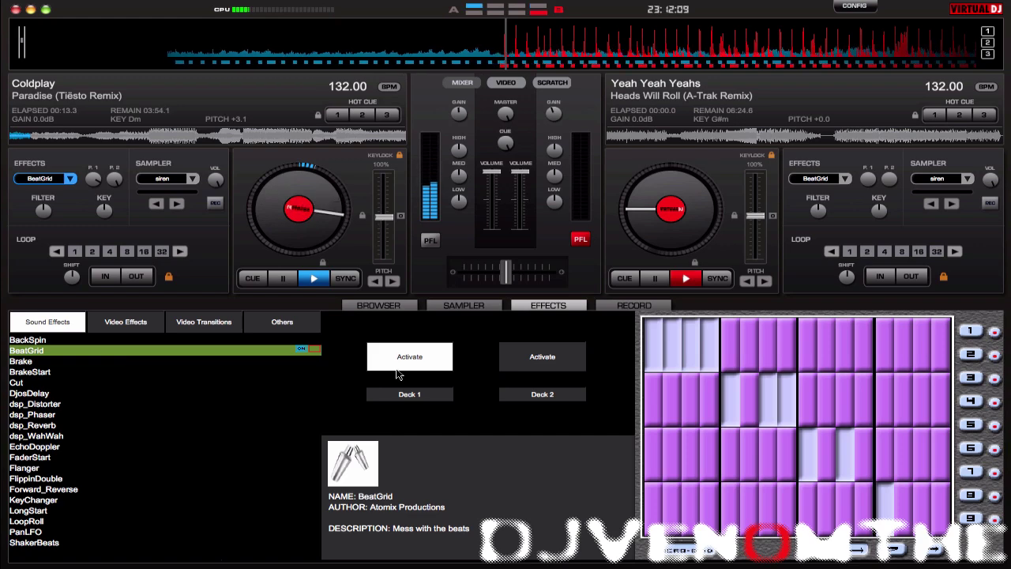
pyautogui.click(122, 361)
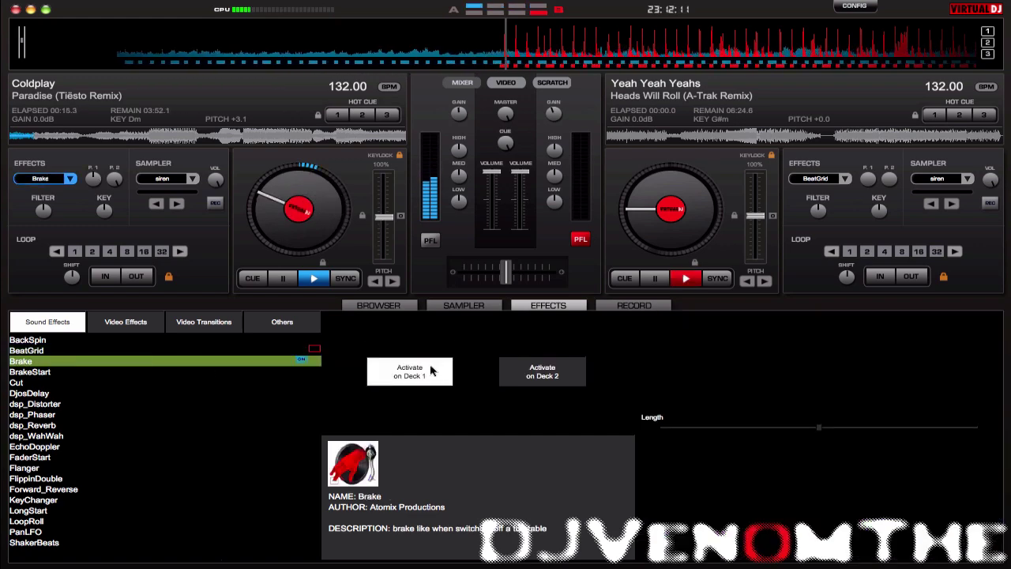
pyautogui.click(126, 373)
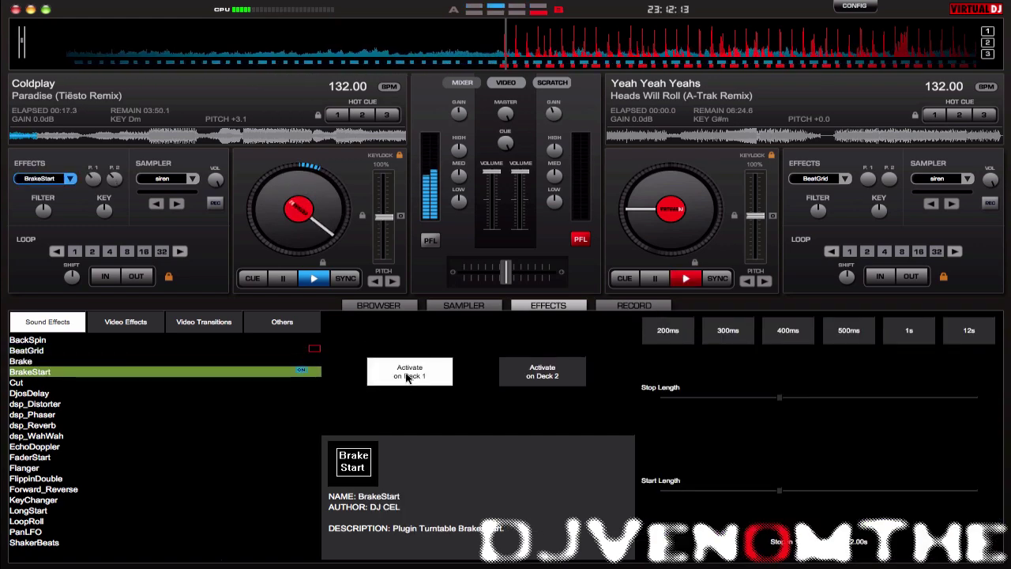
pyautogui.click(98, 393)
pyautogui.click(162, 383)
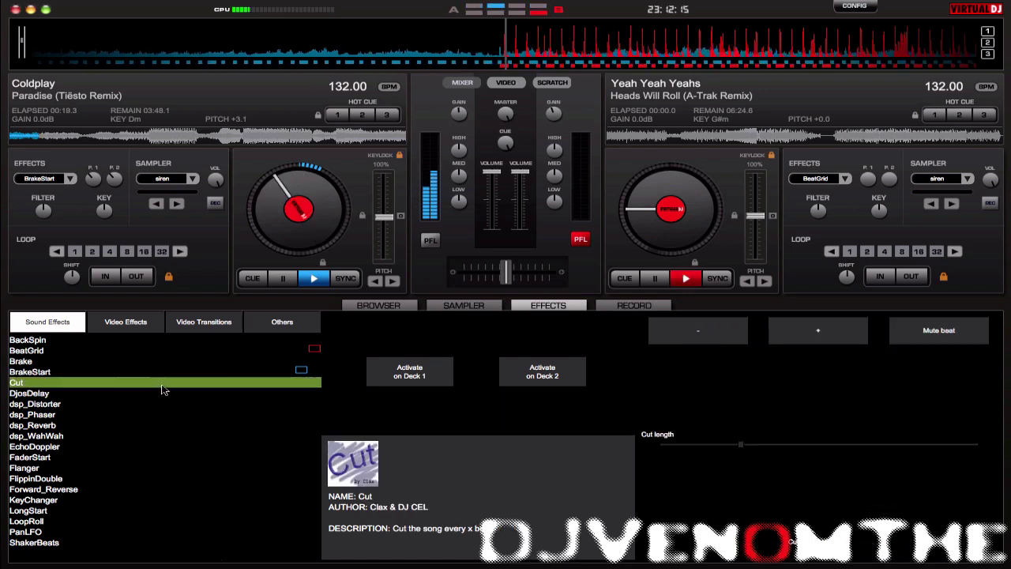
pyautogui.click(406, 375)
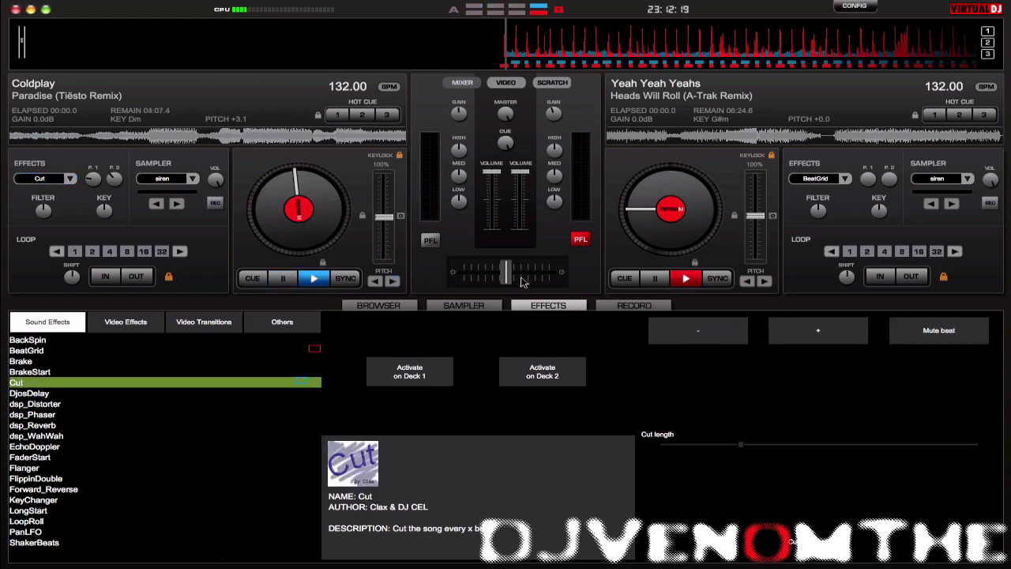
# Show the recording options for Record Audio, Burn CD and Broadcast in turn.
pyautogui.click(599, 305)
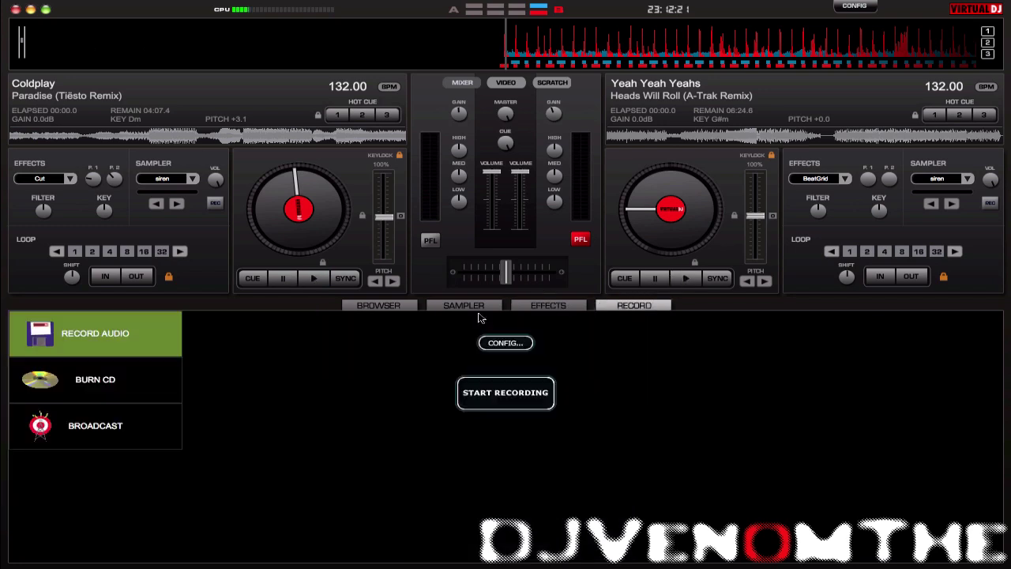
pyautogui.click(93, 379)
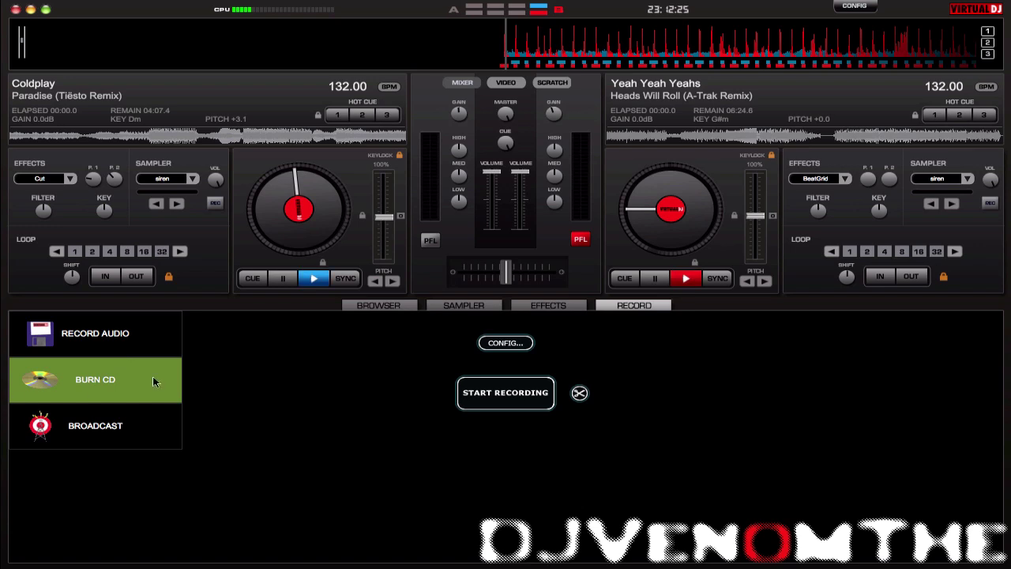
pyautogui.click(119, 425)
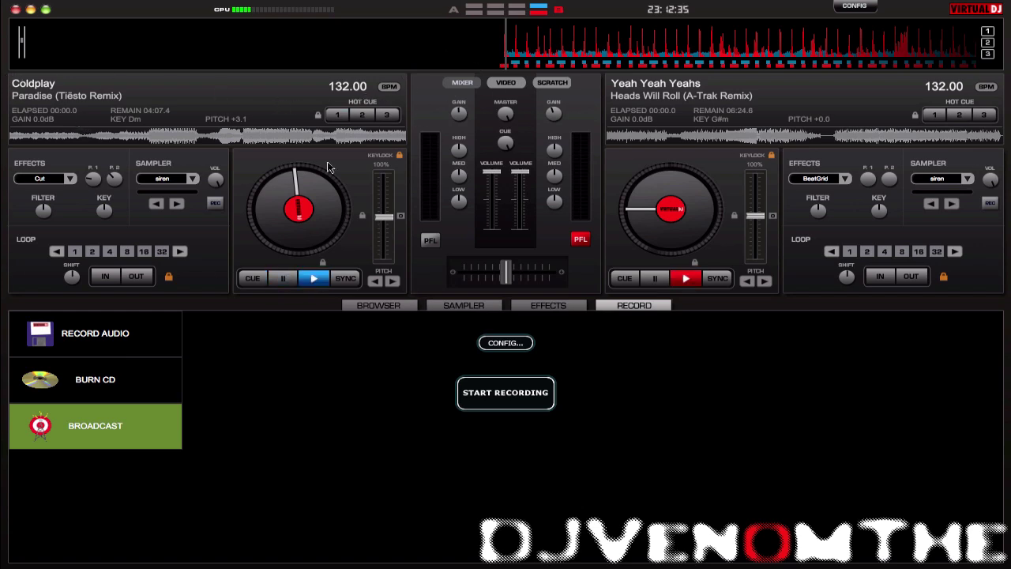
# Open the skin settings and switch the interface to the VirtualDJ 7 (4 Decks):1280x800 skin.
pyautogui.click(864, 6)
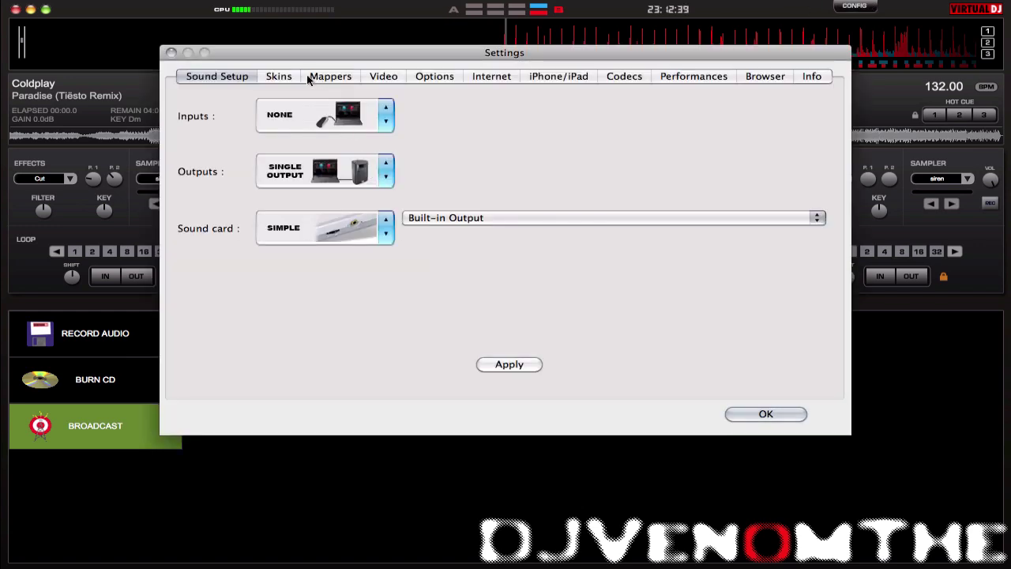
pyautogui.click(277, 77)
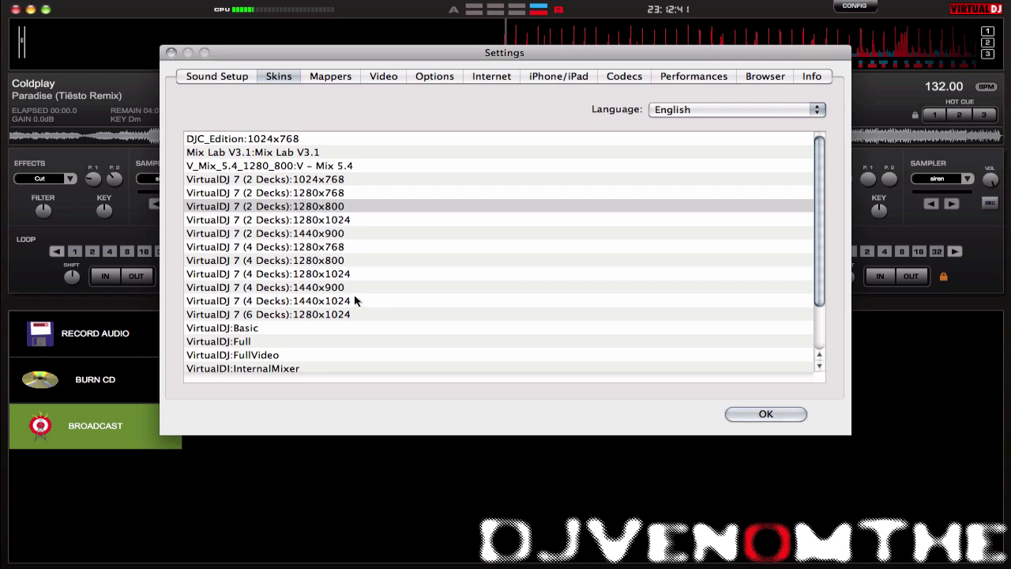
pyautogui.click(304, 264)
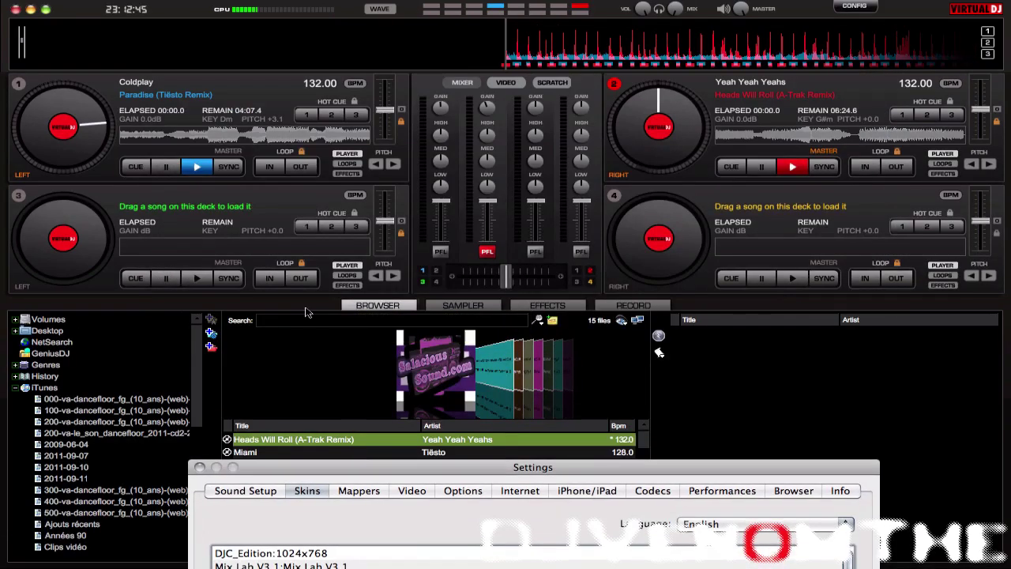
# Switch the interface to the VirtualDJ 7 (6 Decks):1280x1024 skin and reposition the settings window to reveal the decks.
pyautogui.moveTo(525, 467); pyautogui.dragTo(536, 141)
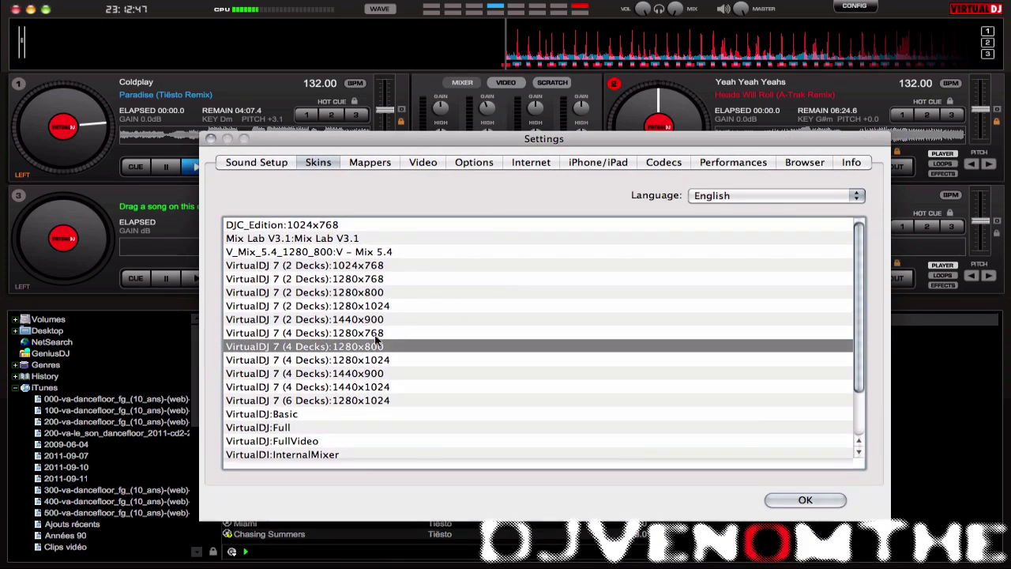
pyautogui.click(376, 400)
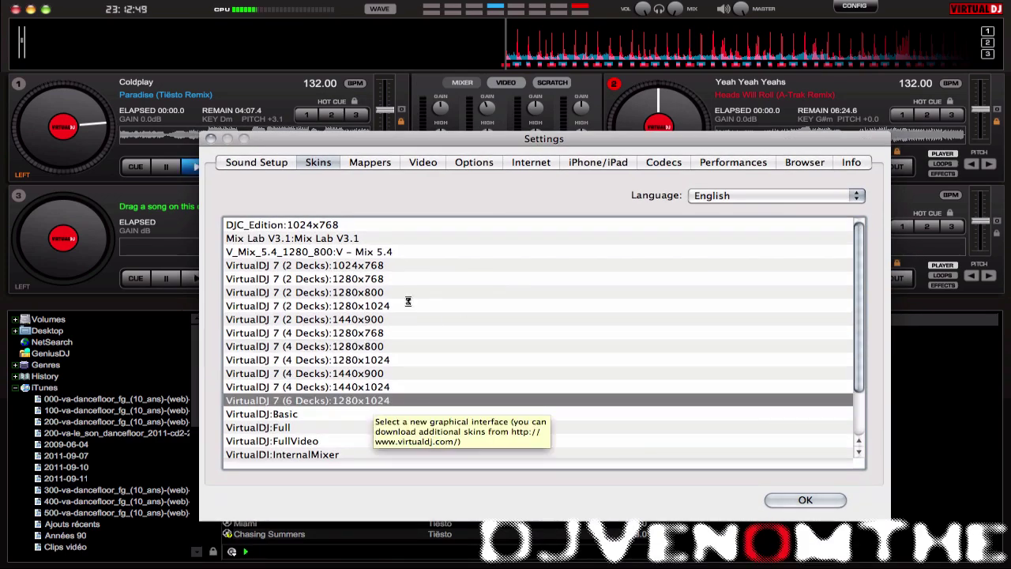
pyautogui.moveTo(409, 132); pyautogui.dragTo(441, 36)
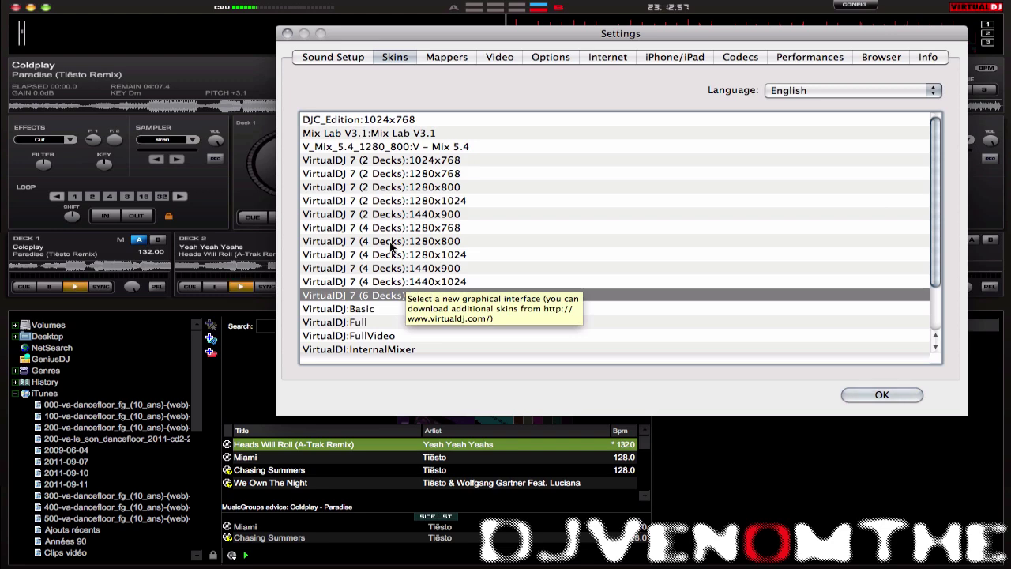
# Return to the VirtualDJ 7 (2 Decks):1280x800 skin and close the settings.
pyautogui.click(391, 188)
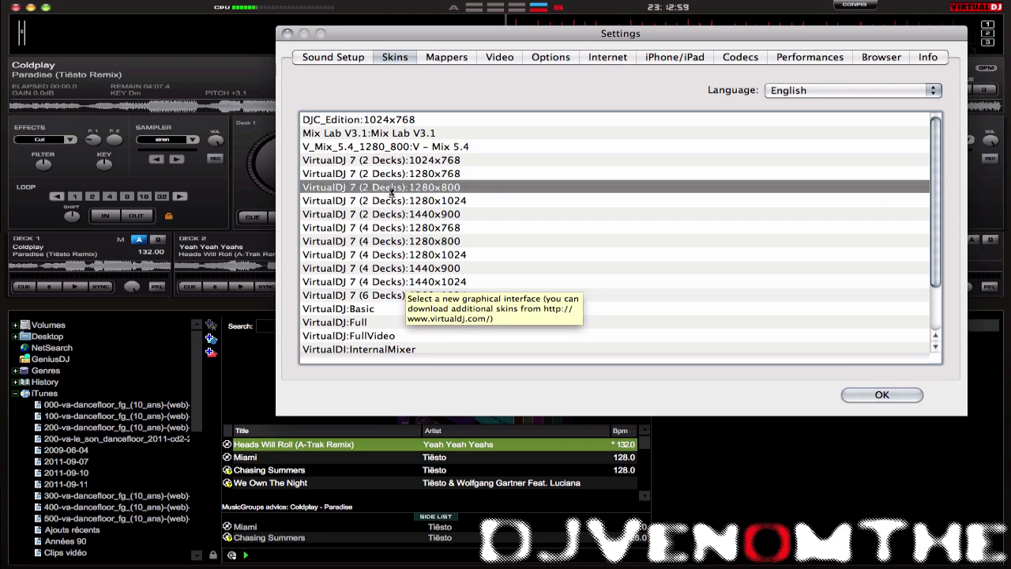
pyautogui.click(896, 396)
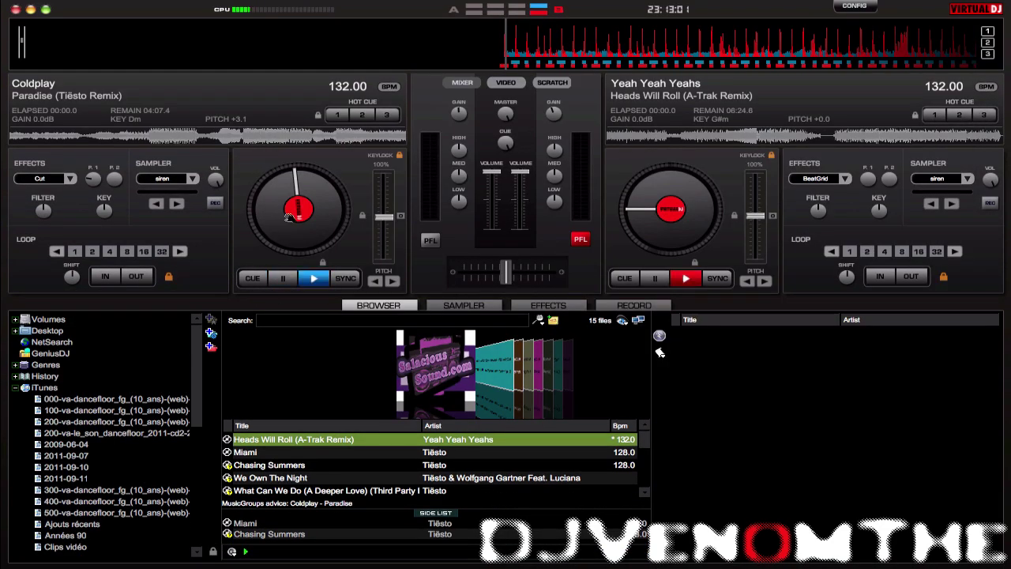
# Scratch the platters of the left deck, the right deck and the left deck again.
pyautogui.moveTo(288, 214)
pyautogui.mouseDown()
pyautogui.moveTo(297, 210)
pyautogui.moveTo(316, 235)
pyautogui.moveTo(337, 222)
pyautogui.mouseUp()
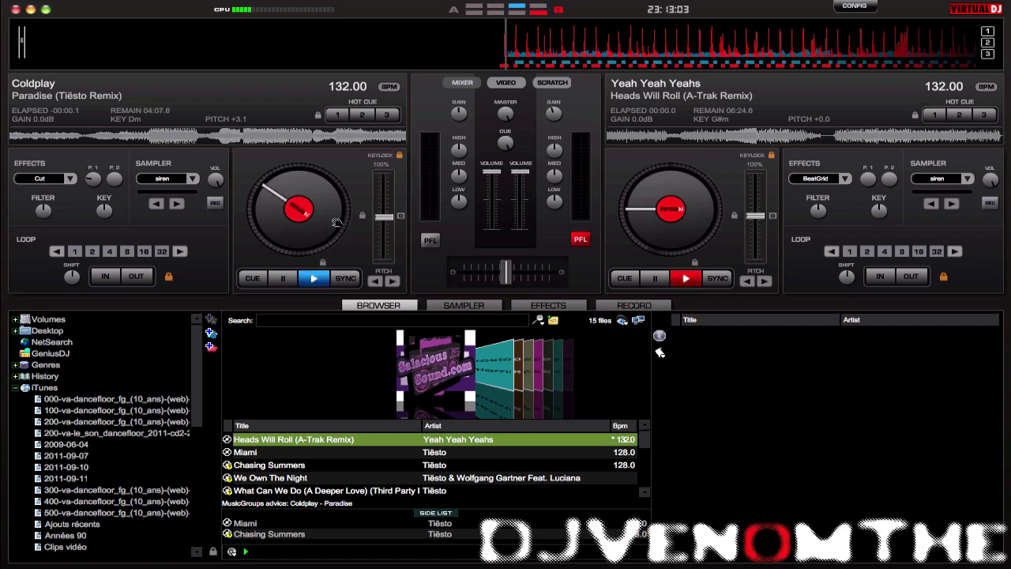
pyautogui.moveTo(687, 237); pyautogui.dragTo(705, 272)
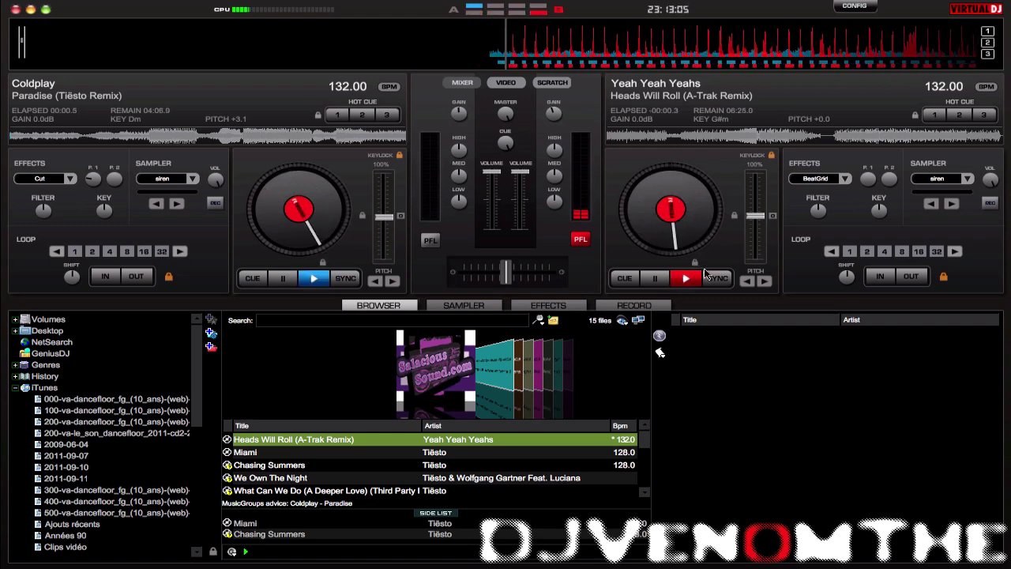
pyautogui.moveTo(328, 202); pyautogui.dragTo(345, 244)
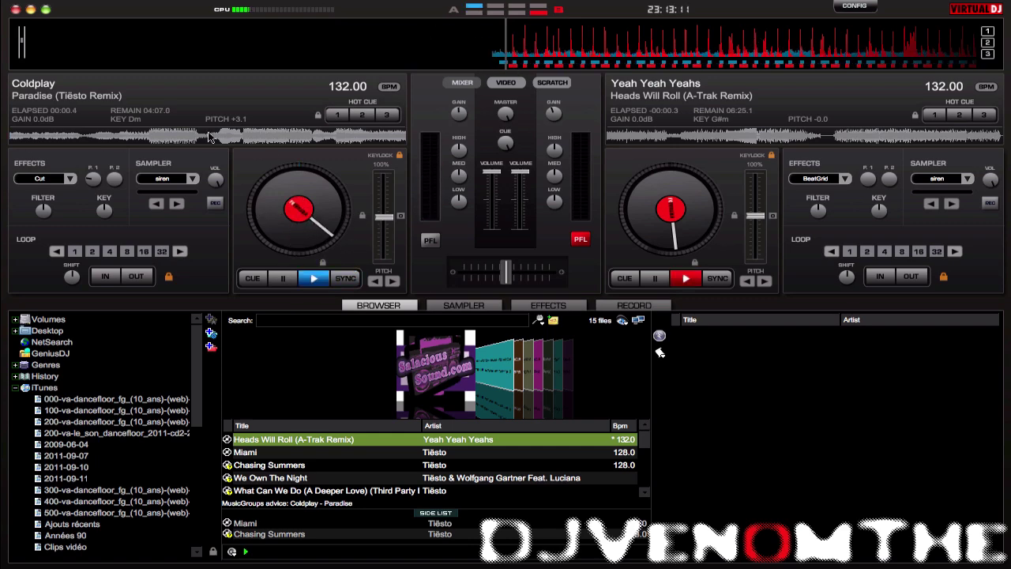
# Jump to the start of the left deck's track and play it.
pyautogui.click(9, 144)
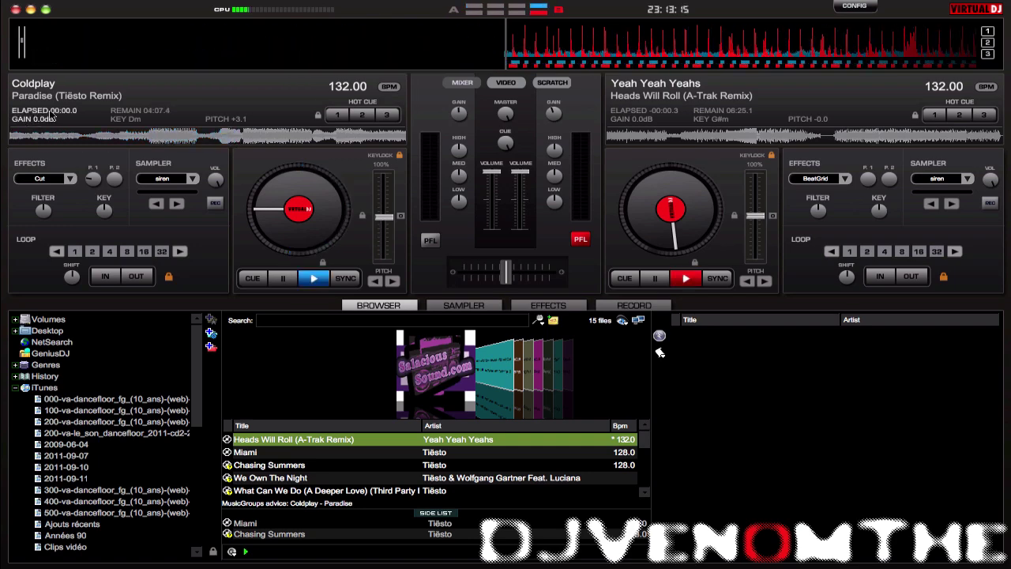
pyautogui.click(312, 279)
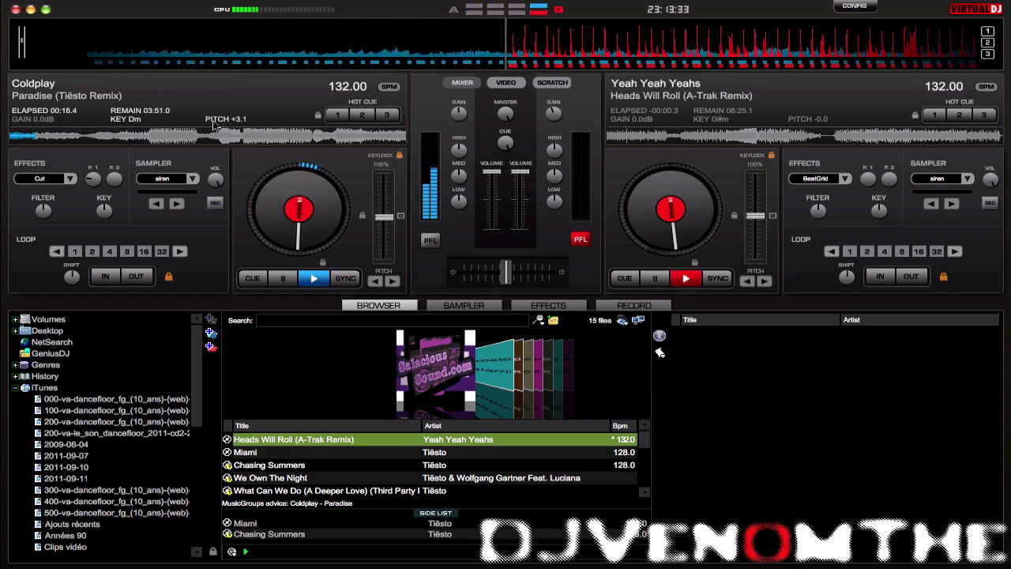
# Raise the left deck's pitch to +100.0, bring it back near the centre and sync the deck with the right one.
pyautogui.moveTo(381, 217); pyautogui.dragTo(366, 261)
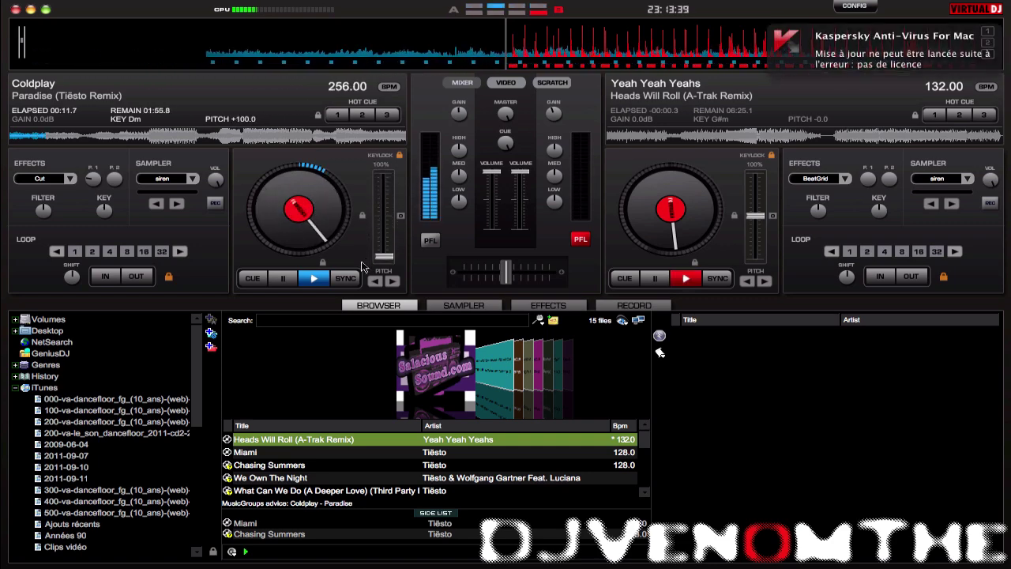
pyautogui.moveTo(378, 263); pyautogui.dragTo(379, 216)
pyautogui.click(345, 278)
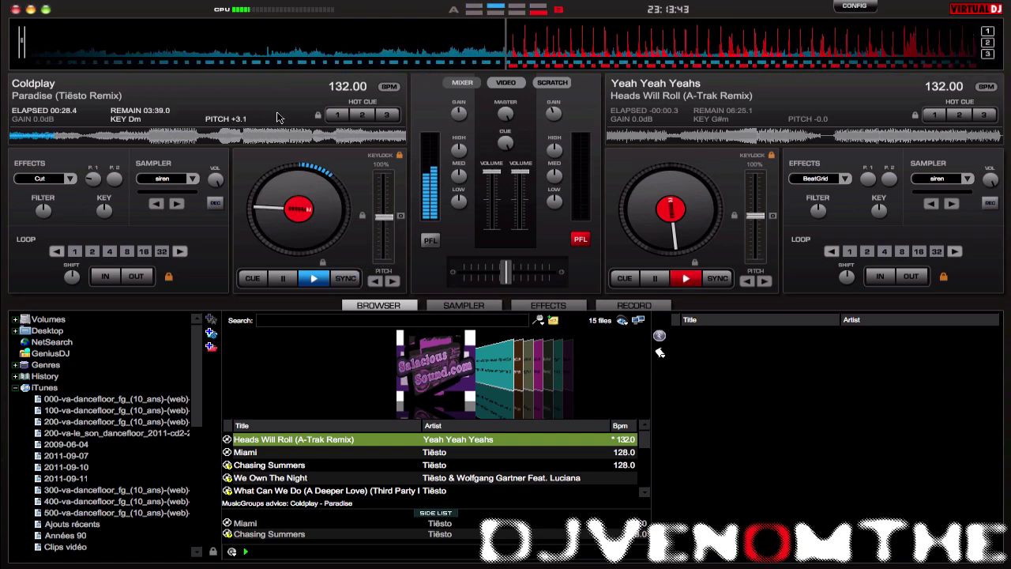
# Set hot cue 1 about 30 seconds into the left deck's track, jump back to it and delete the cue point.
pyautogui.click(338, 116)
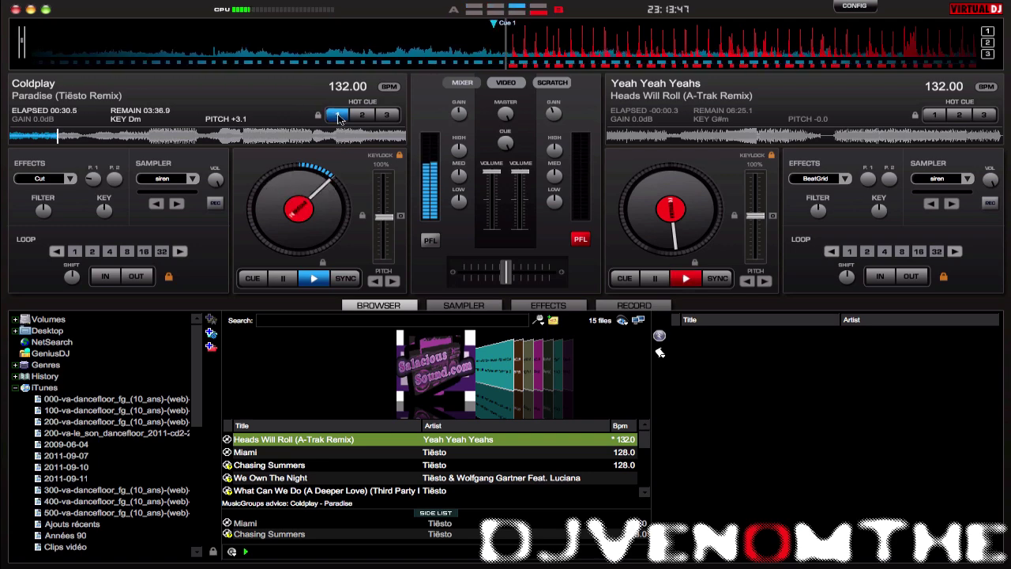
pyautogui.click(338, 115)
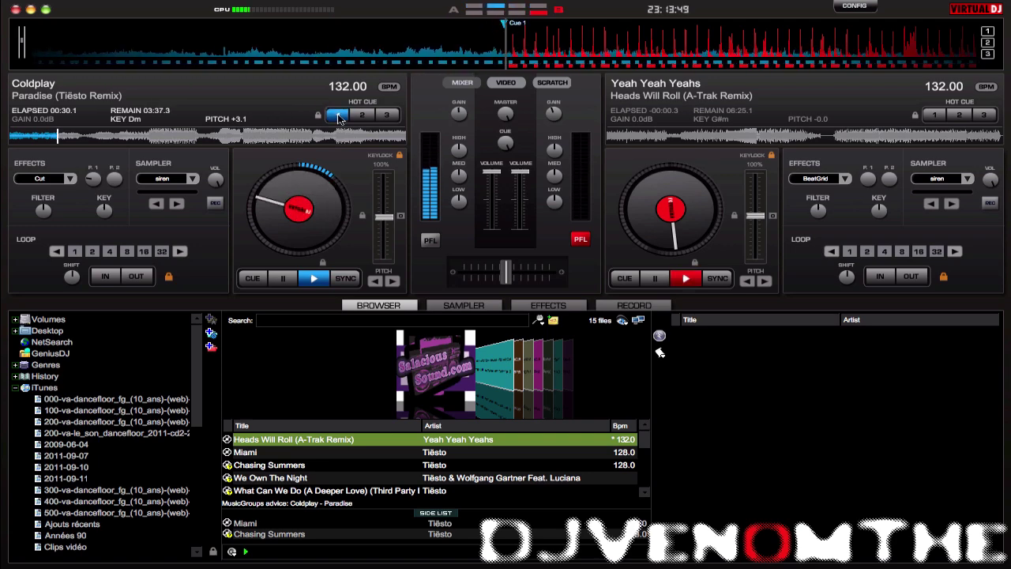
pyautogui.rightClick(60, 136)
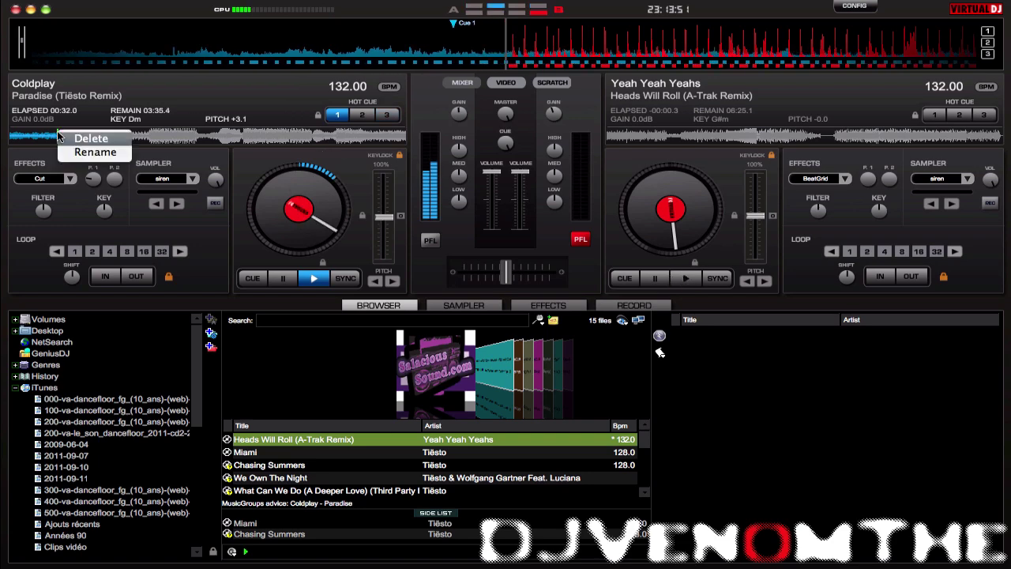
pyautogui.click(75, 139)
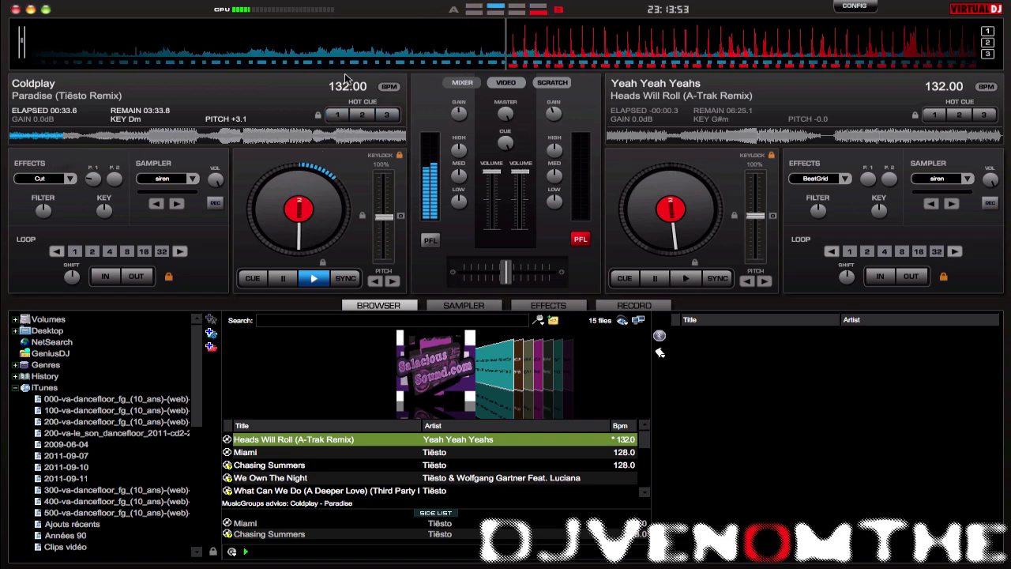
# Tap in a new tempo of about 304 BPM for the left deck's track.
pyautogui.click(391, 88)
pyautogui.click(391, 88)
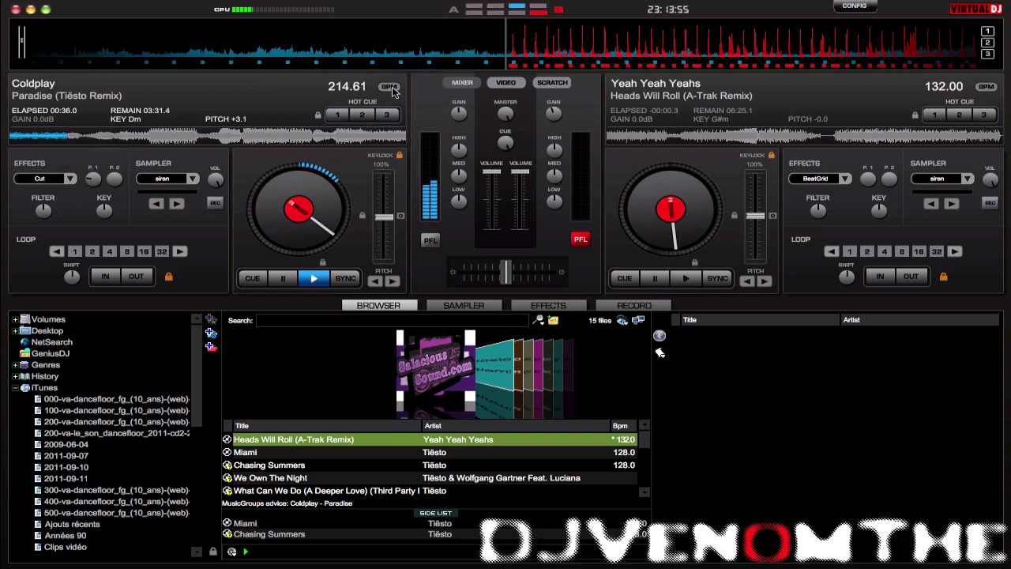
pyautogui.click(391, 88)
pyautogui.click(391, 88)
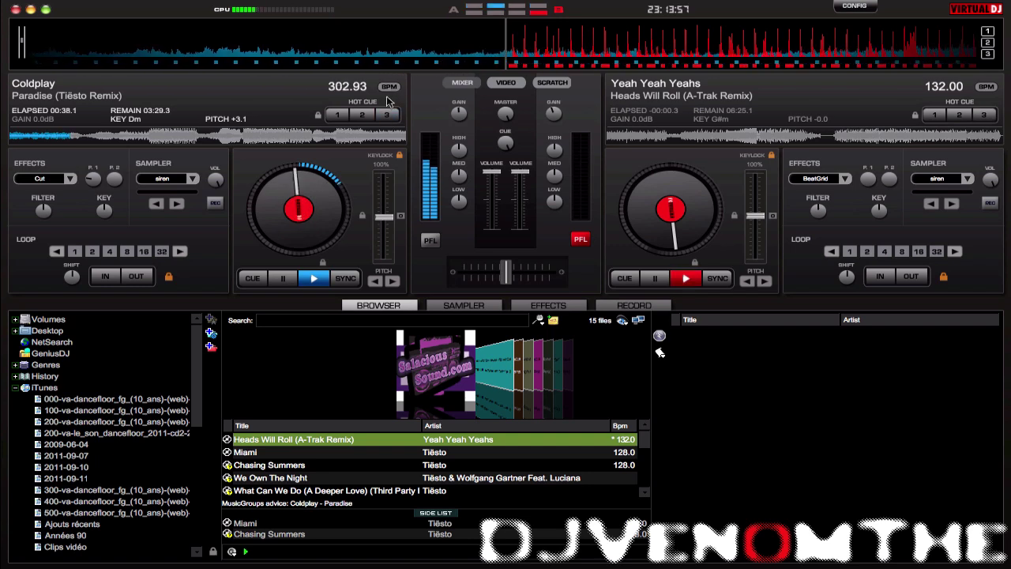
pyautogui.click(389, 89)
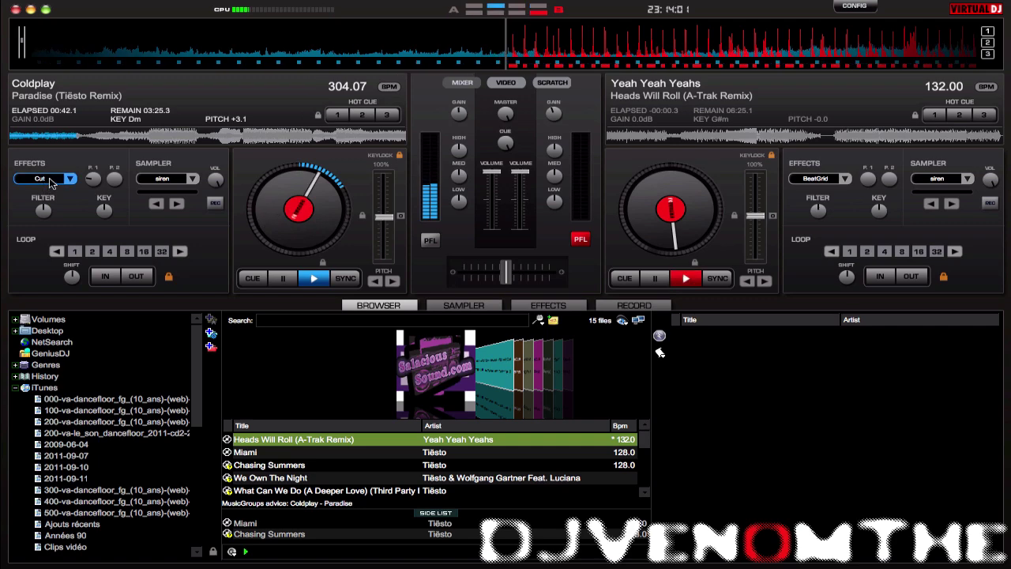
# Switch off the Cut effect on the left deck.
pyautogui.click(69, 181)
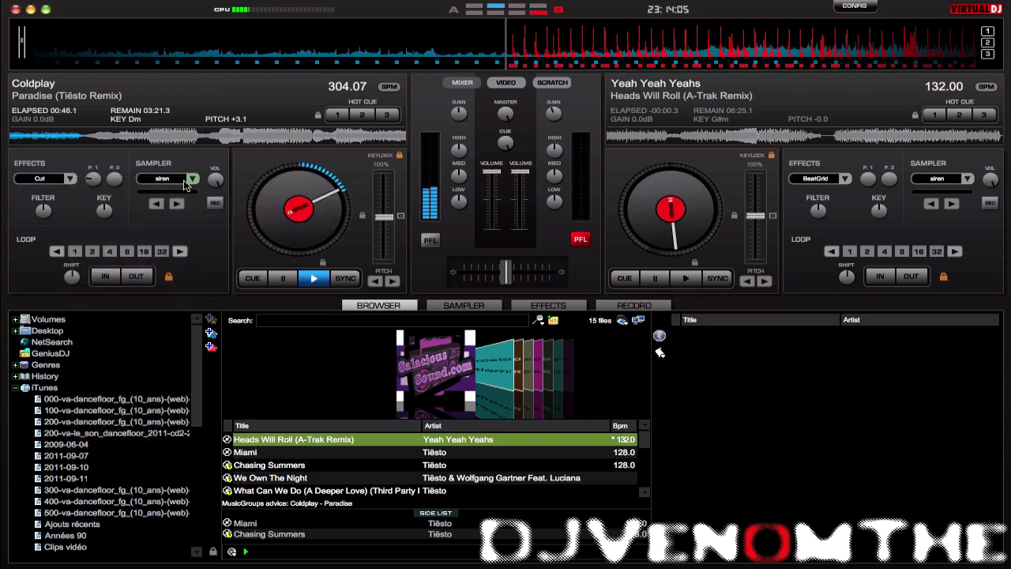
# Loop the left deck over 1 beat, halve the loop, lengthen it in stages up to 32 beats, and release it.
pyautogui.click(74, 251)
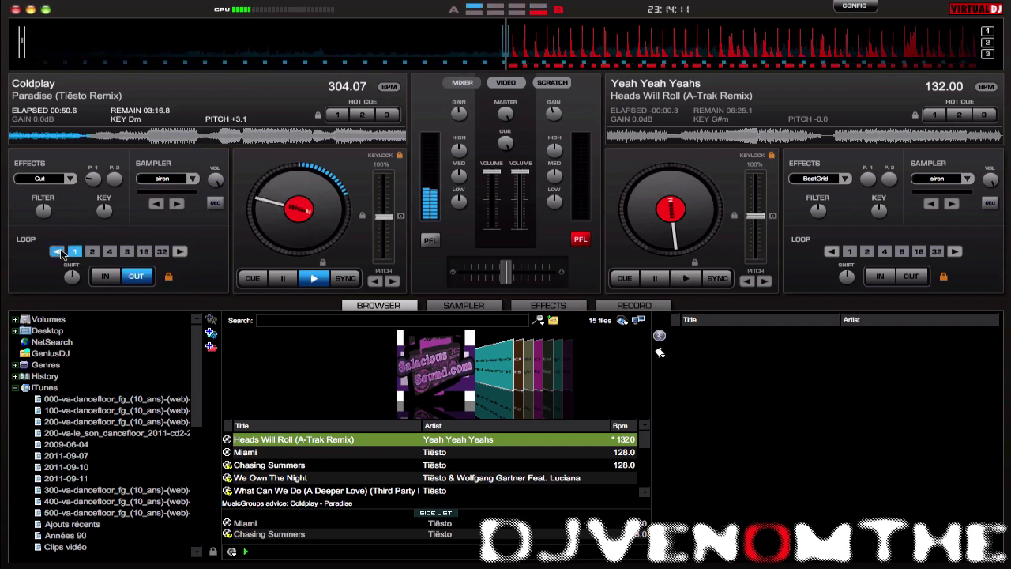
pyautogui.click(59, 251)
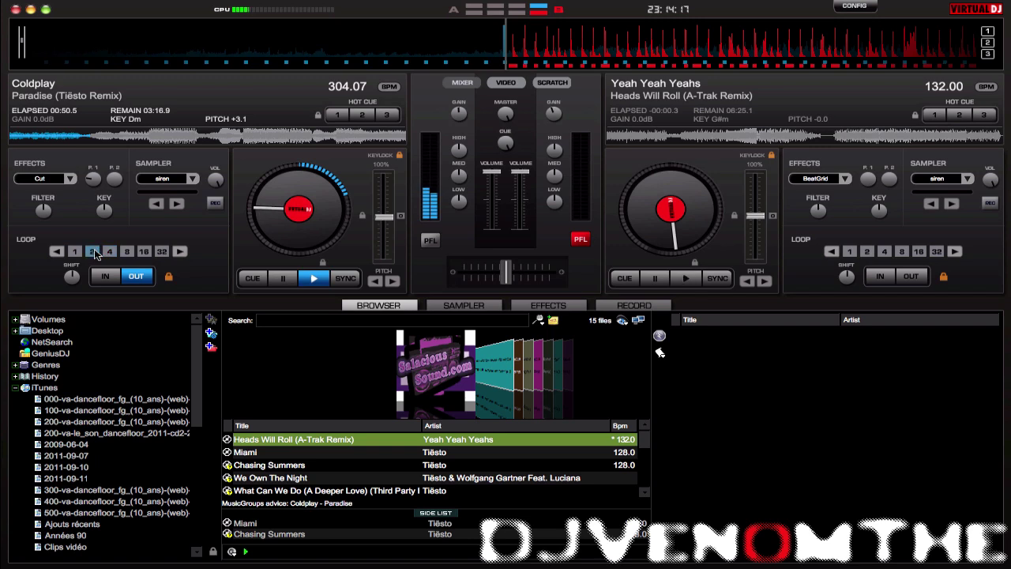
pyautogui.click(93, 251)
pyautogui.click(127, 251)
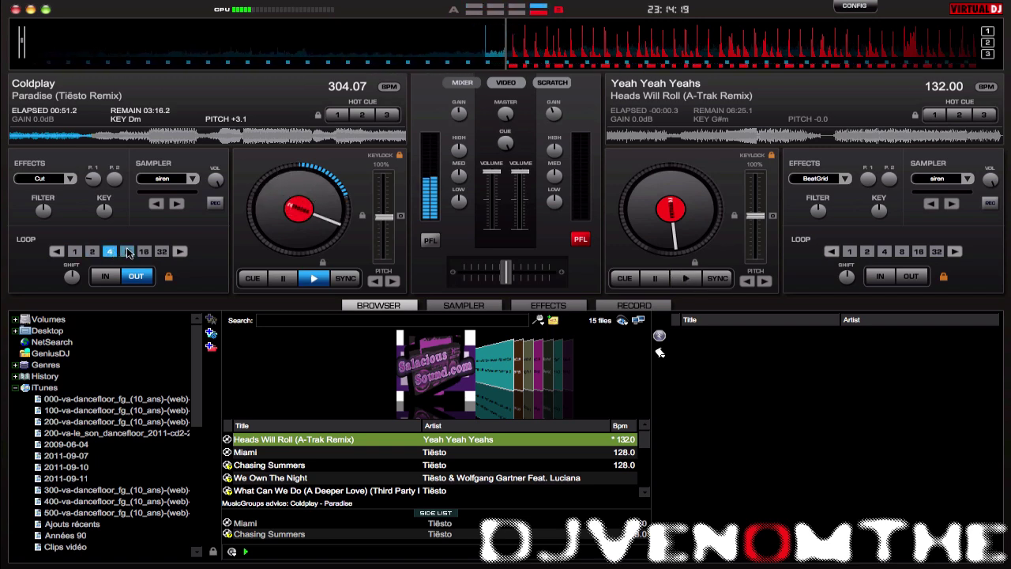
pyautogui.click(144, 251)
pyautogui.click(162, 251)
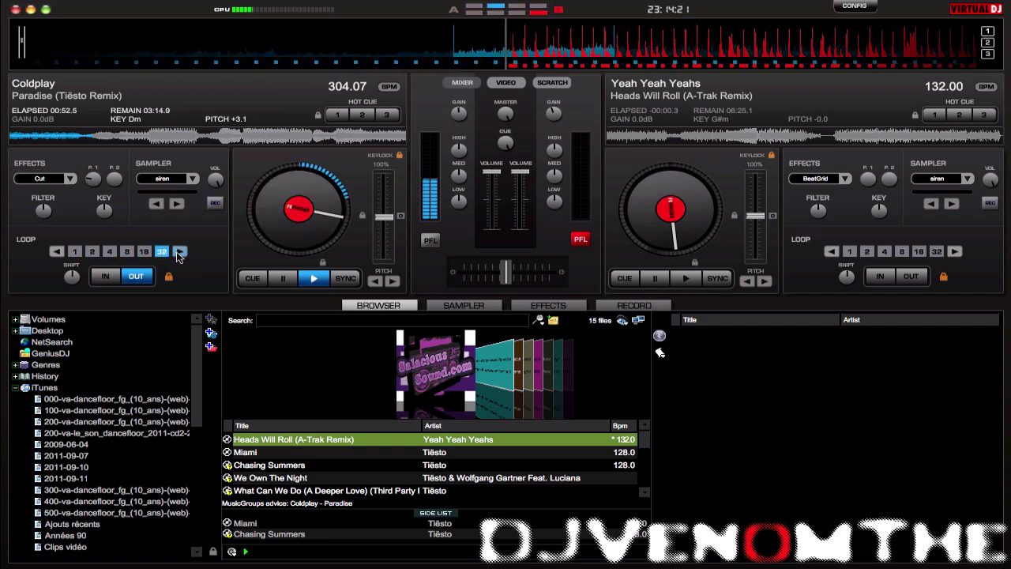
pyautogui.click(152, 278)
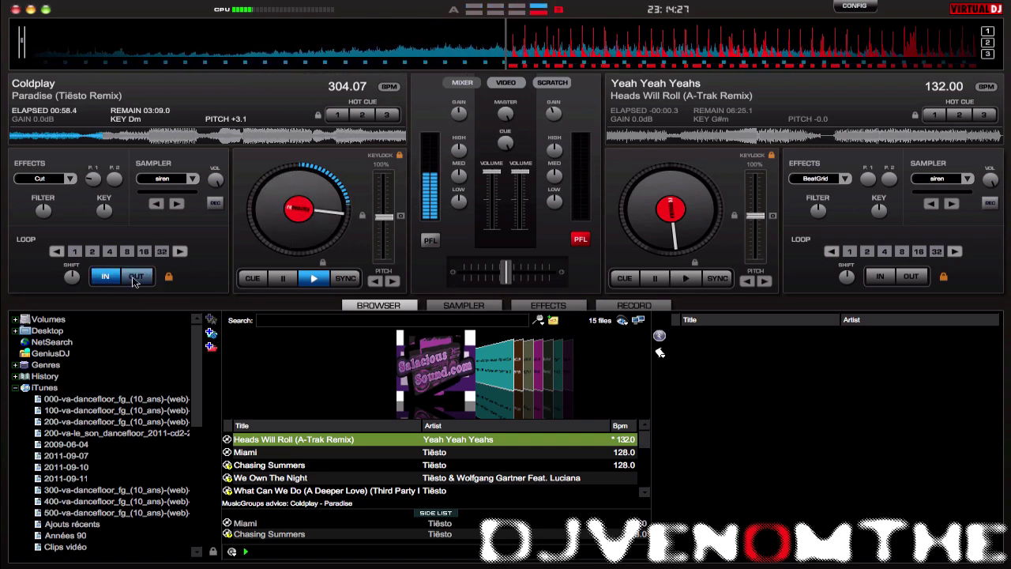
# Set manual loop in and out points on the left deck near 00:58, and repeat after jumping to about 01:38.
pyautogui.click(135, 277)
pyautogui.click(135, 277)
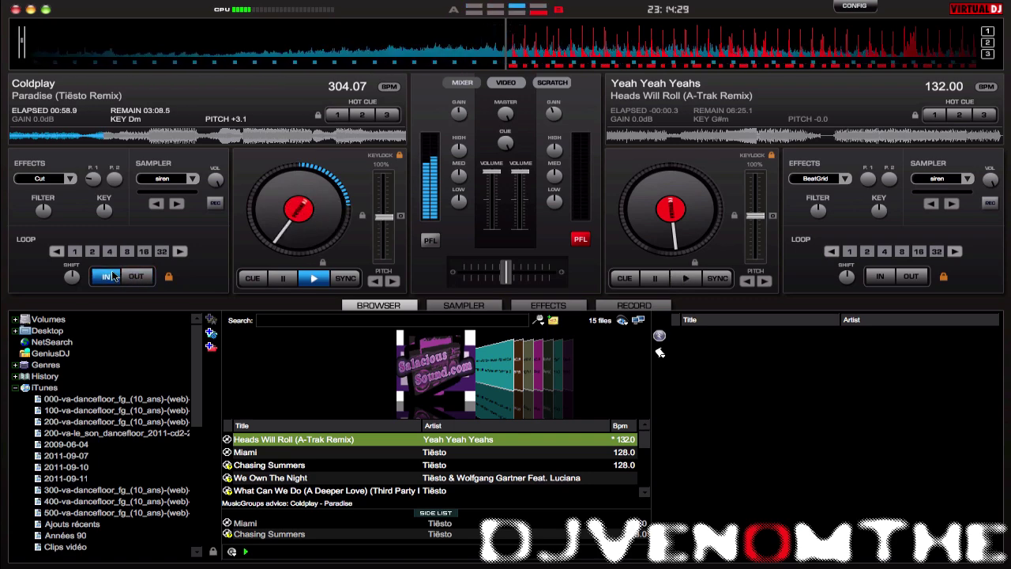
pyautogui.click(111, 278)
pyautogui.click(111, 278)
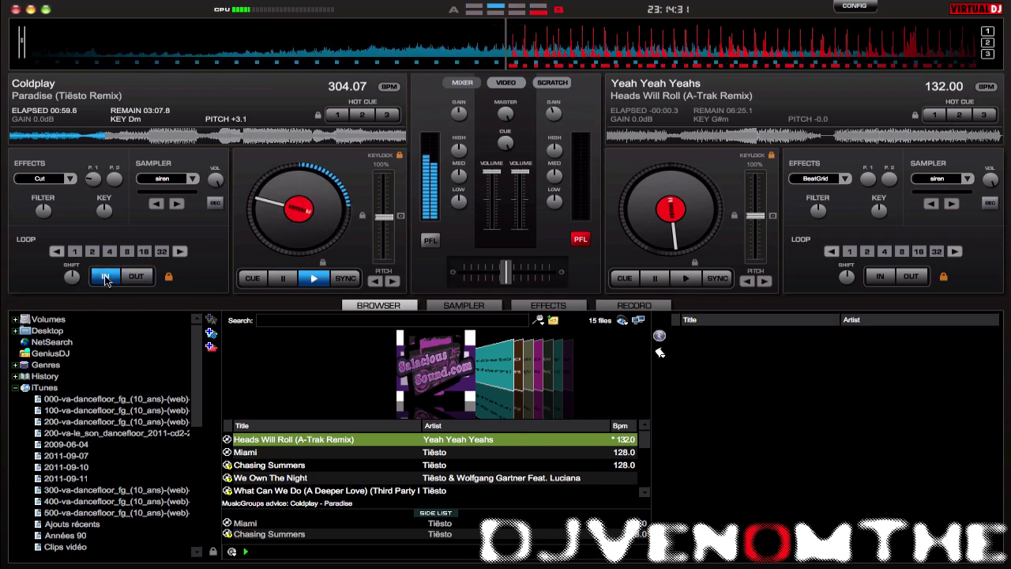
pyautogui.click(161, 139)
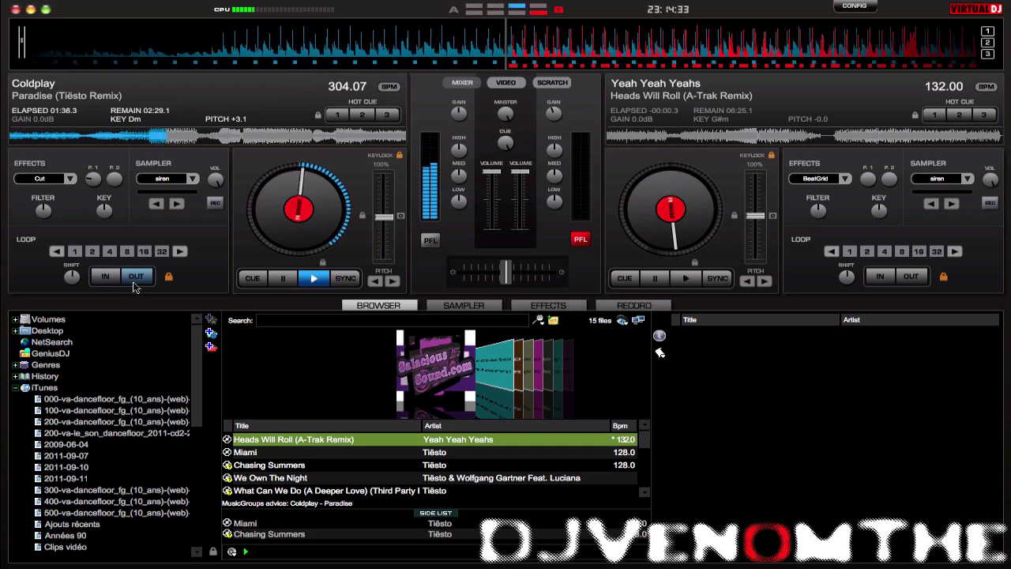
pyautogui.click(135, 277)
pyautogui.click(105, 280)
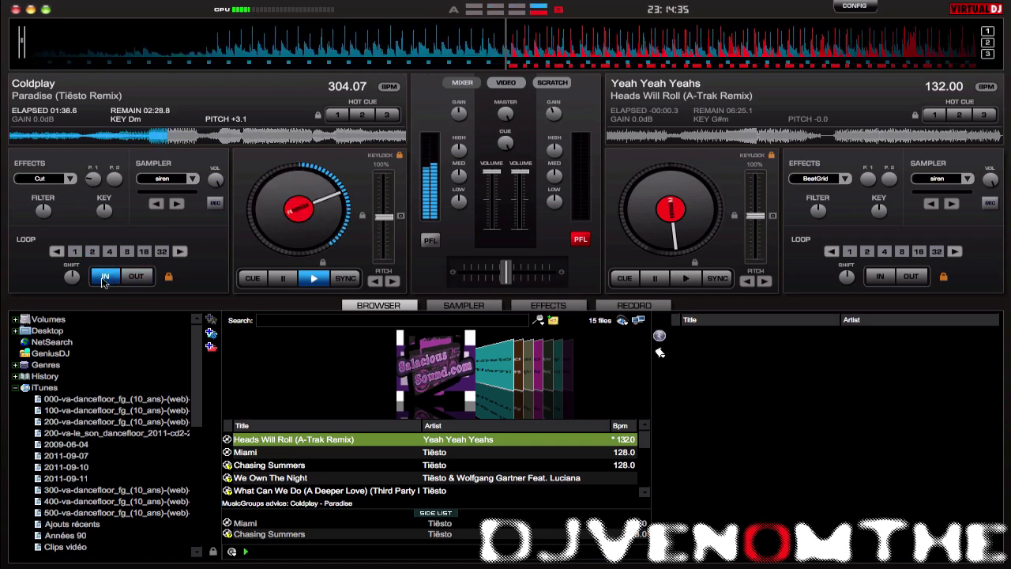
pyautogui.click(128, 279)
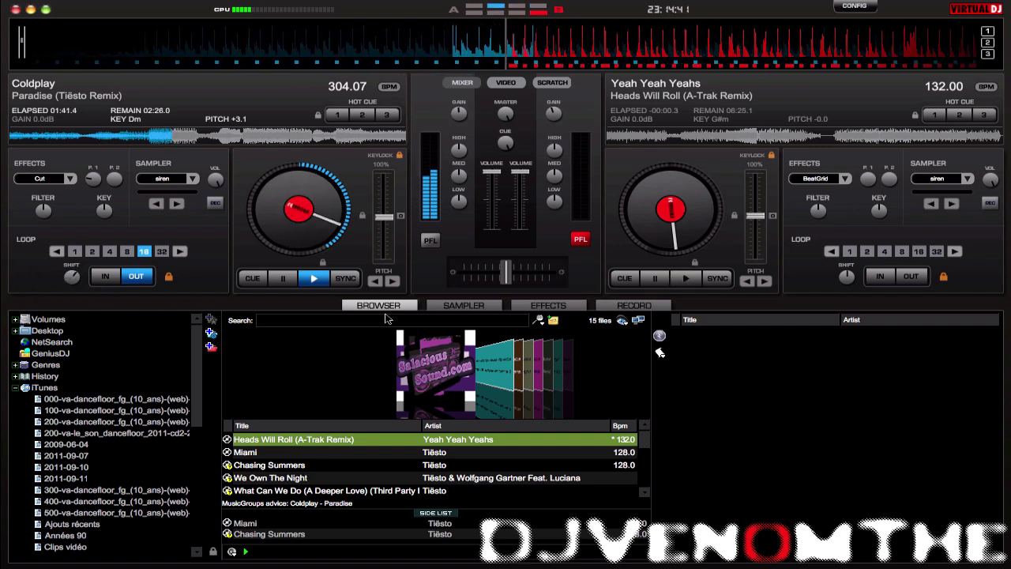
# Stop the left deck, restart its track from the beginning and lower its pitch to -10.5.
pyautogui.doubleClick(285, 279)
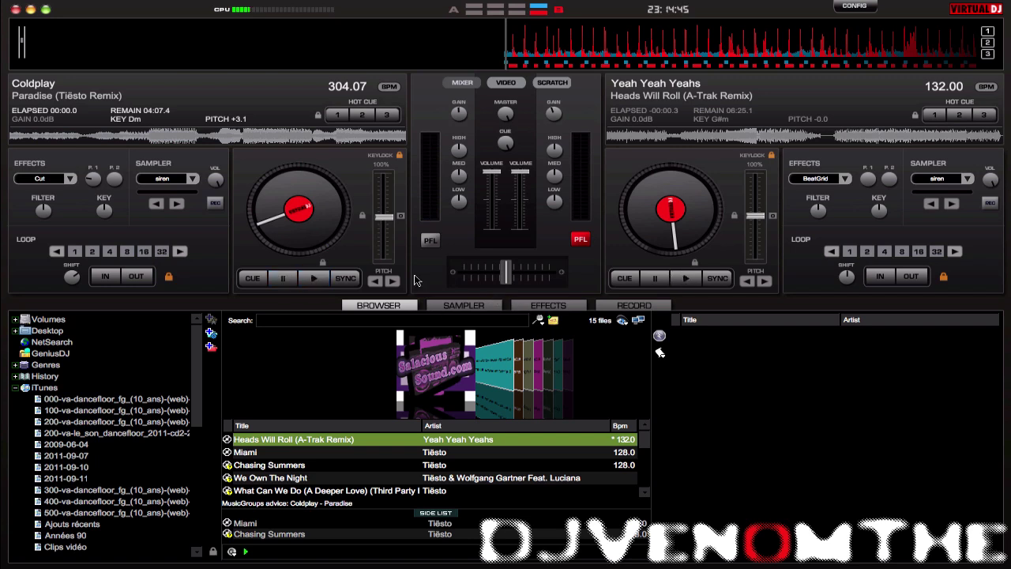
pyautogui.click(313, 278)
pyautogui.moveTo(383, 215); pyautogui.dragTo(383, 212)
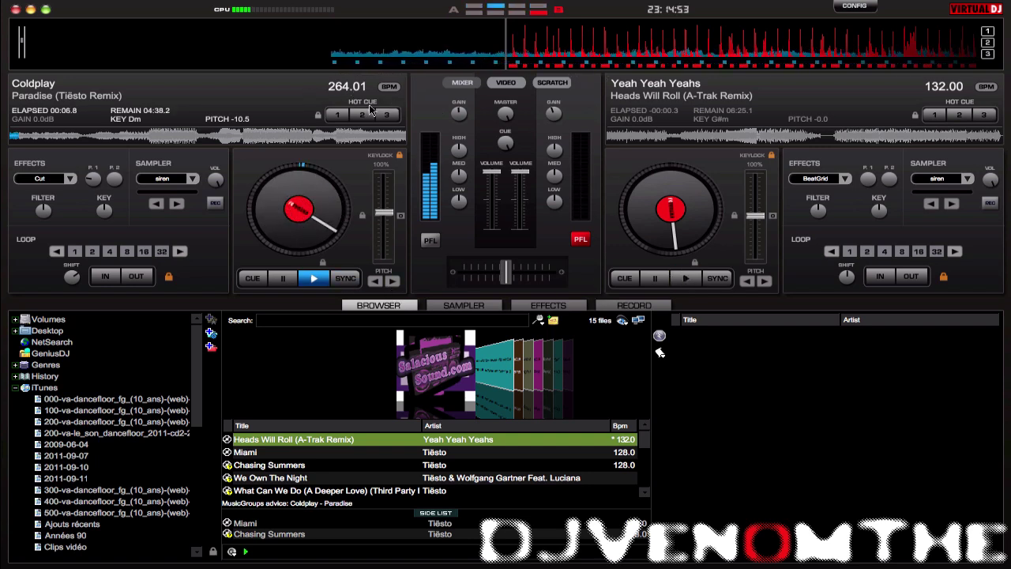
pyautogui.moveTo(383, 212); pyautogui.dragTo(385, 217)
pyautogui.click(345, 277)
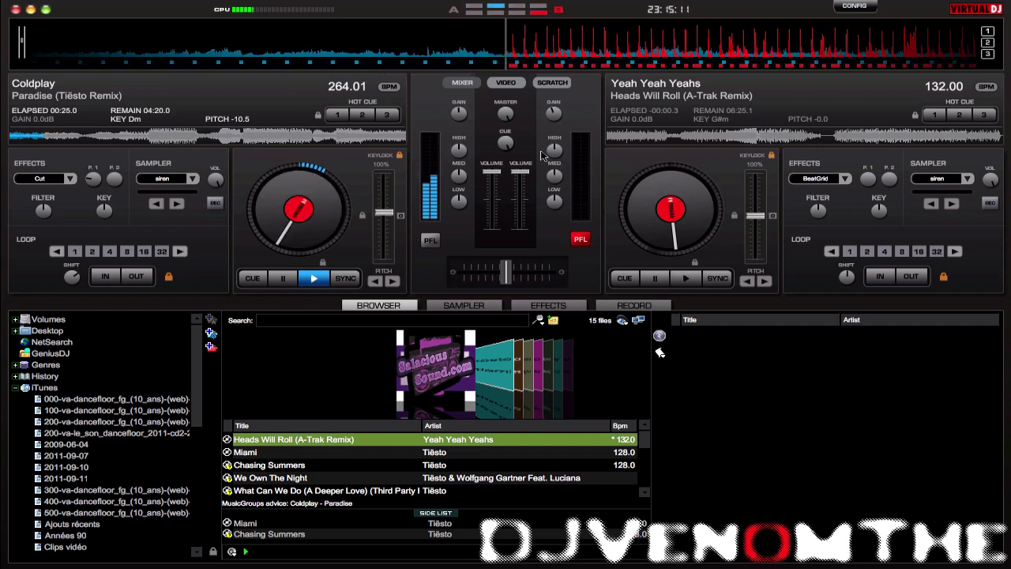
# Adjust the deck volume faders in the mixer and shift the crossfader slightly toward the right deck.
pyautogui.moveTo(493, 188); pyautogui.dragTo(519, 171)
pyautogui.moveTo(506, 271)
pyautogui.mouseDown()
pyautogui.moveTo(463, 271)
pyautogui.moveTo(543, 271)
pyautogui.moveTo(512, 276)
pyautogui.mouseUp()
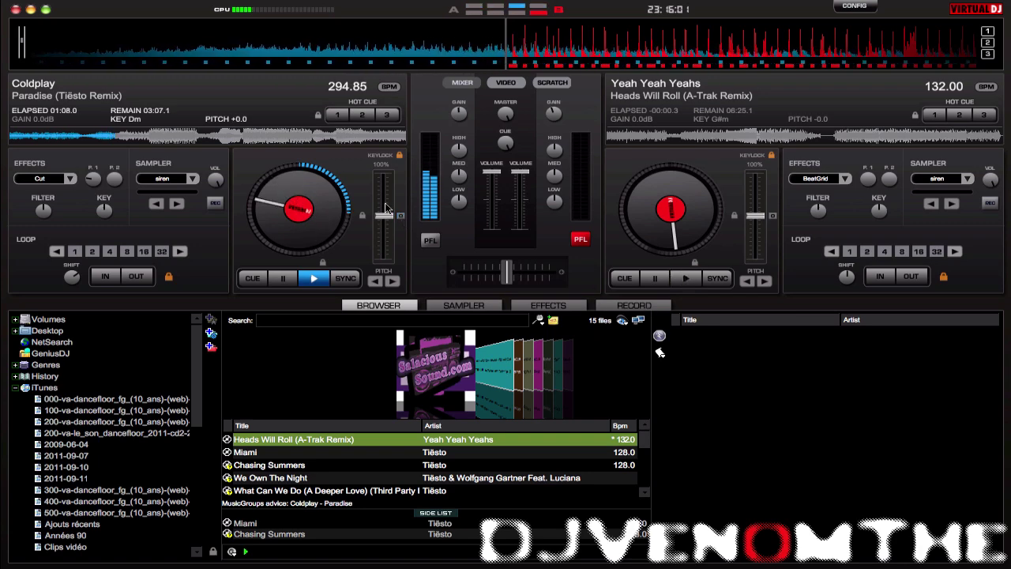
# Lower the left deck's pitch to -54.3, switch the pitch range to 50% and return the pitch to zero.
pyautogui.moveTo(386, 217); pyautogui.dragTo(385, 203)
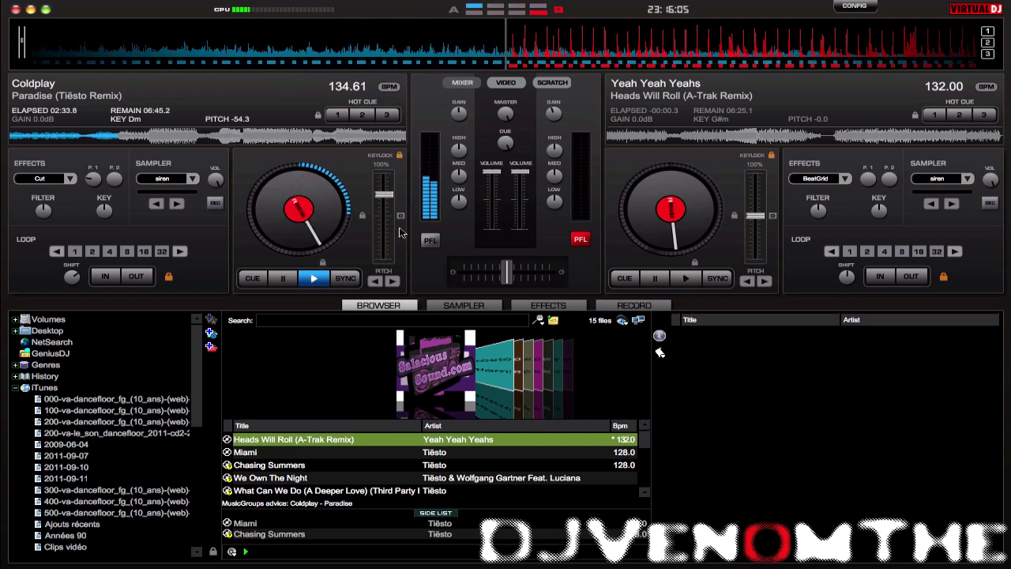
pyautogui.click(400, 214)
pyautogui.click(383, 166)
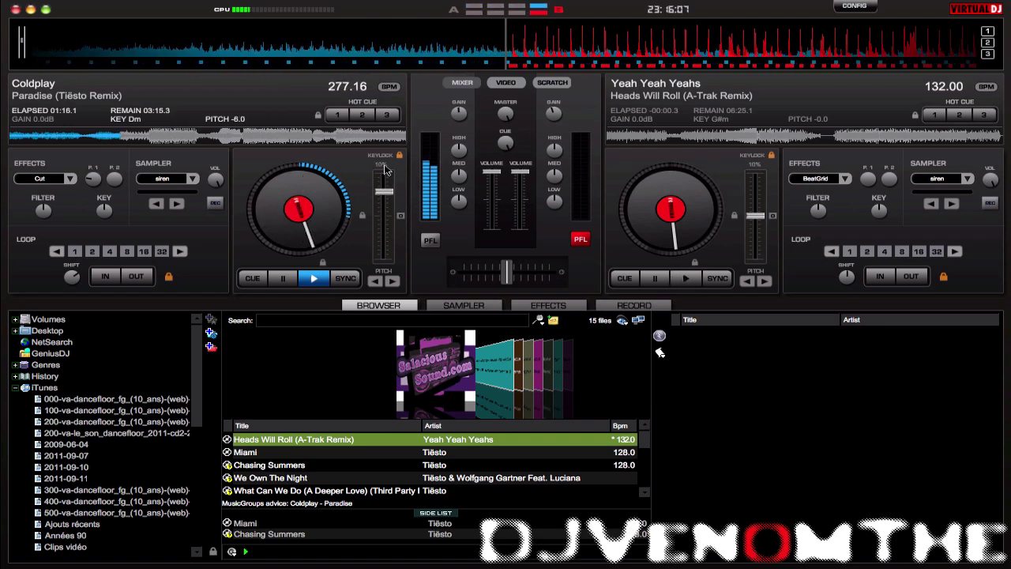
pyautogui.click(384, 167)
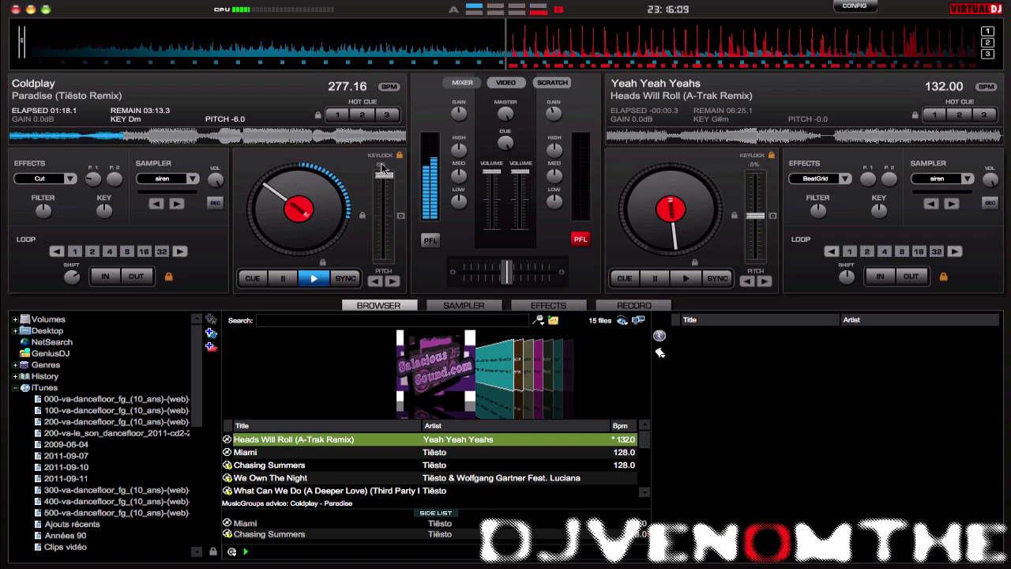
pyautogui.click(384, 166)
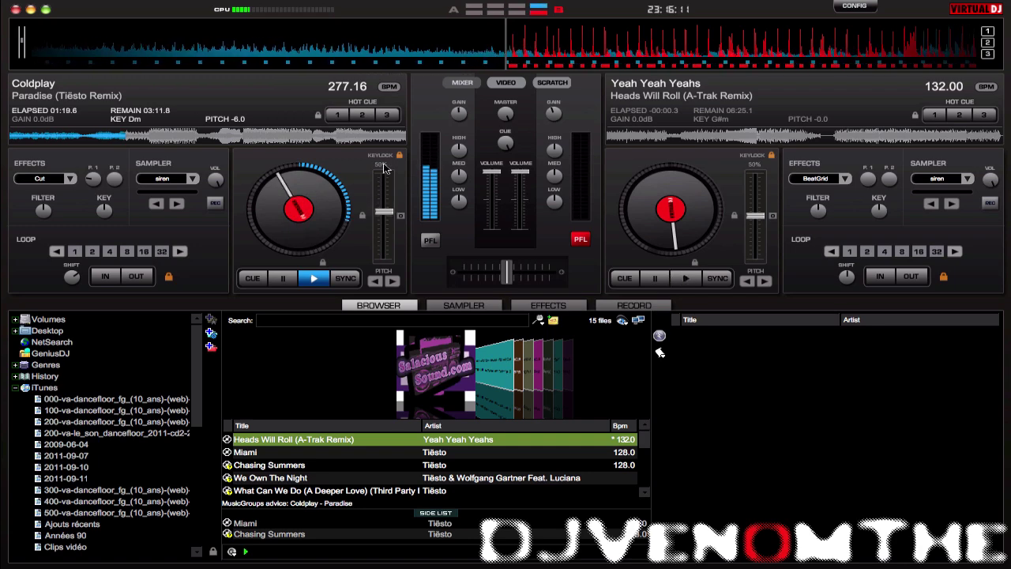
pyautogui.click(401, 216)
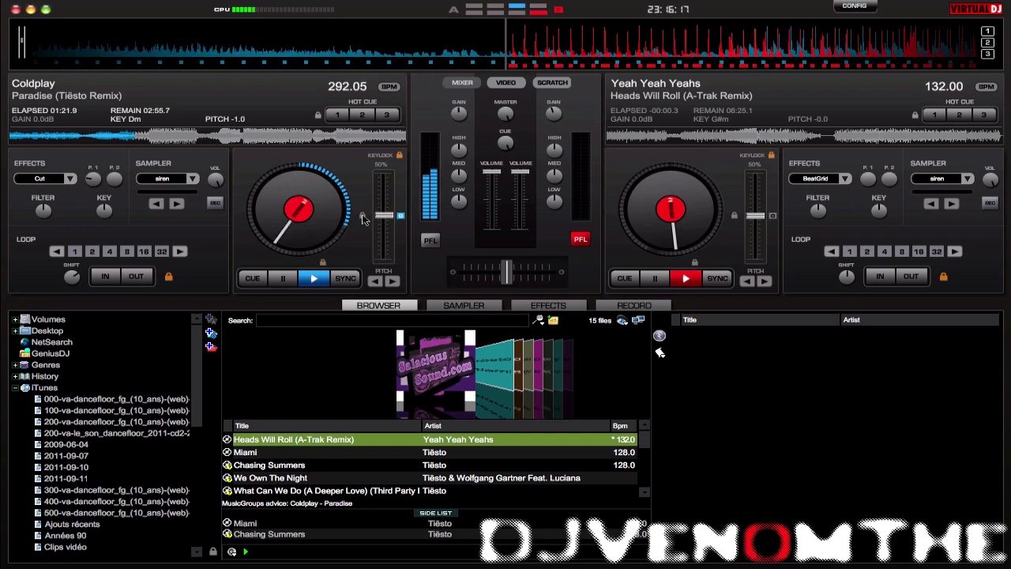
pyautogui.moveTo(383, 215)
pyautogui.mouseDown()
pyautogui.moveTo(379, 257)
pyautogui.moveTo(382, 175)
pyautogui.moveTo(375, 271)
pyautogui.moveTo(371, 216)
pyautogui.moveTo(385, 220)
pyautogui.mouseUp()
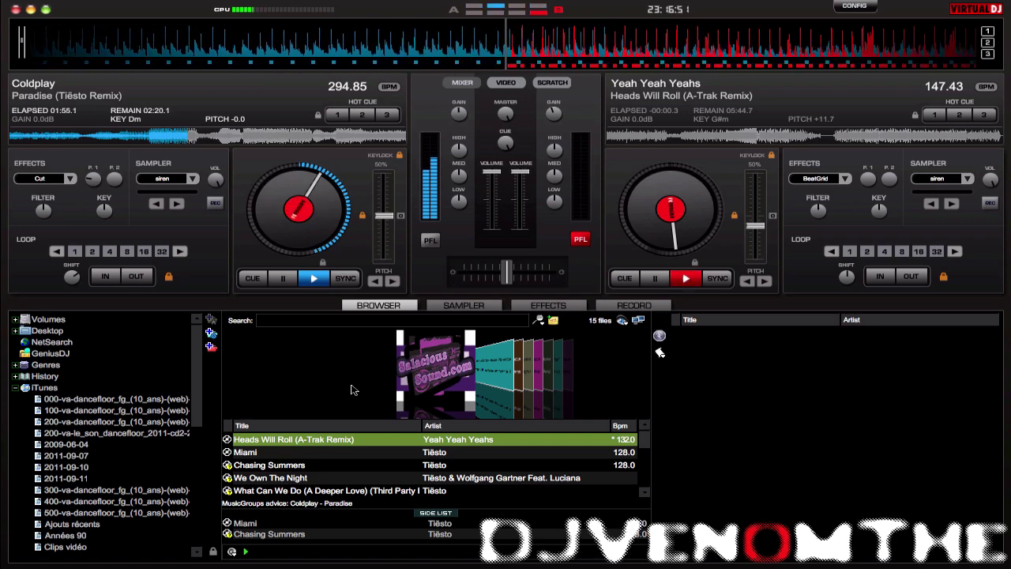
# Play the right deck's track and tap in a new tempo of about 96 BPM for the left deck's track.
pyautogui.click(686, 279)
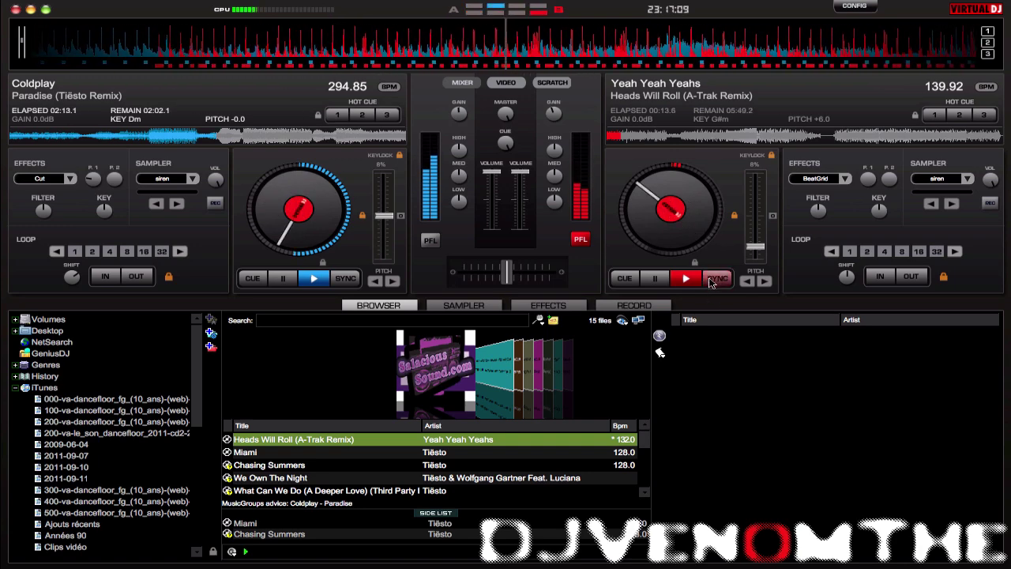
pyautogui.click(388, 86)
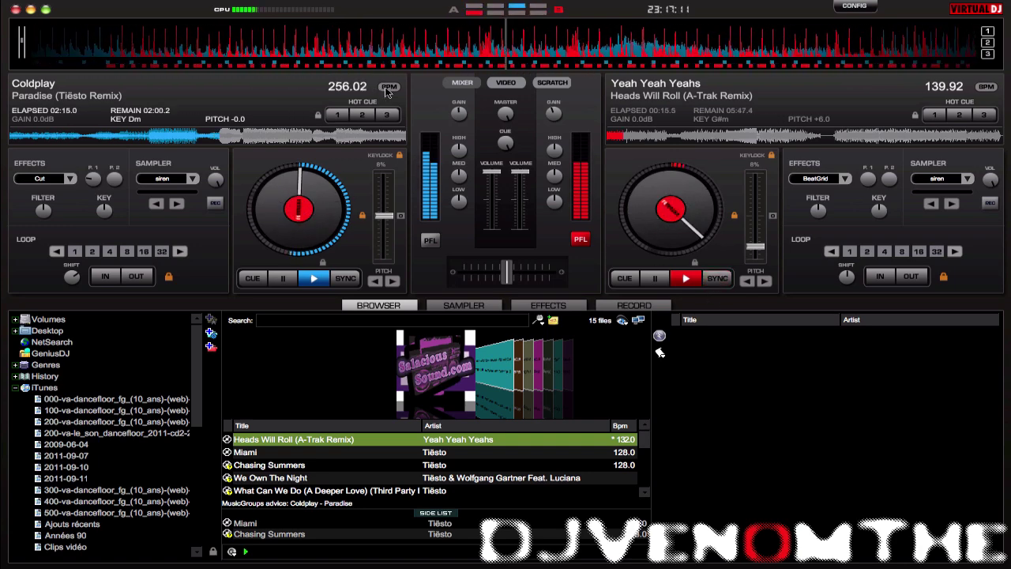
pyautogui.click(388, 87)
pyautogui.click(388, 87)
pyautogui.click(388, 86)
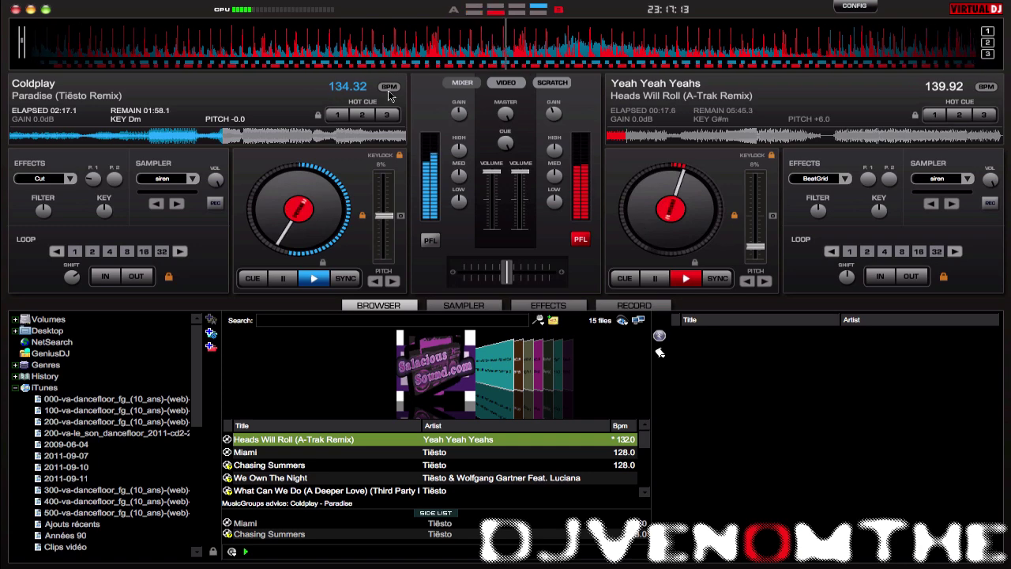
pyautogui.click(335, 87)
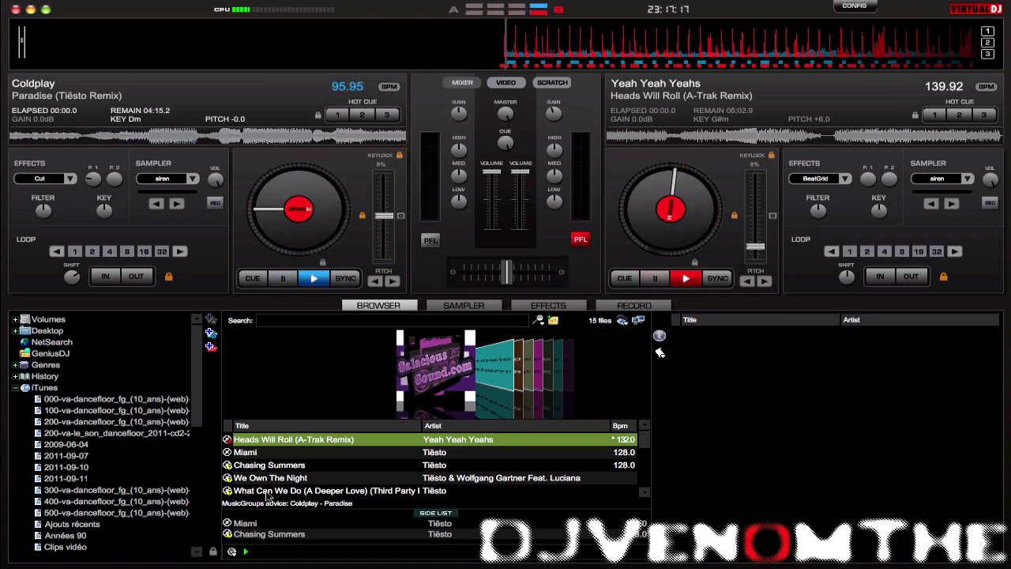
# Search the music library for Hardwell.
pyautogui.scroll(-2, 474, 466)
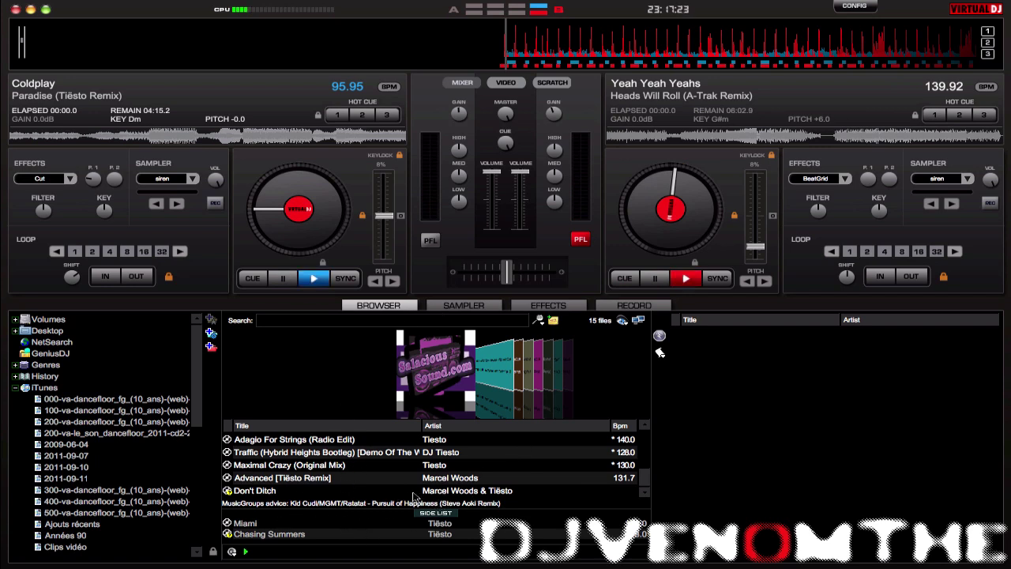
pyautogui.click(295, 320)
pyautogui.write('H')
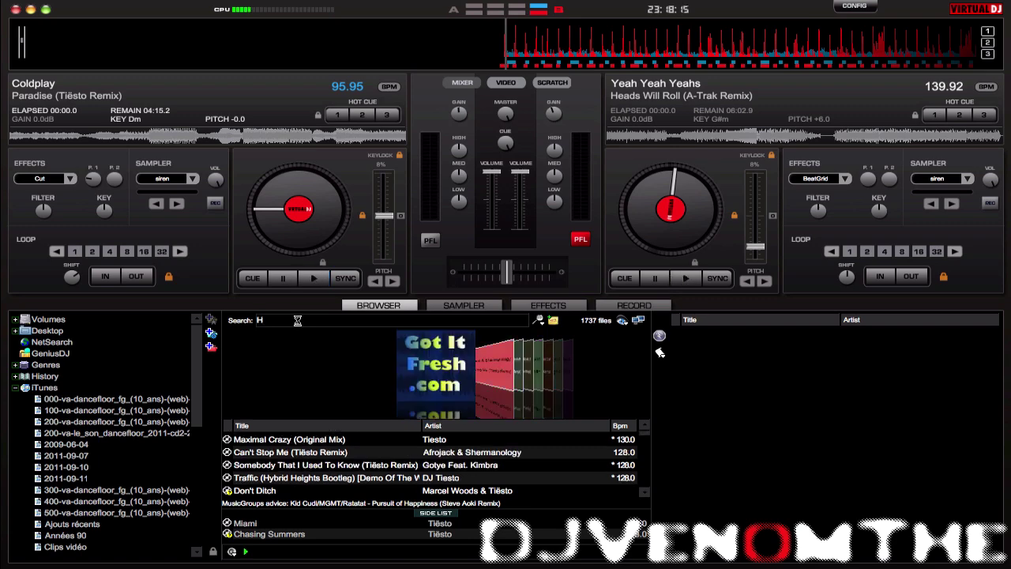
pyautogui.write('ard')
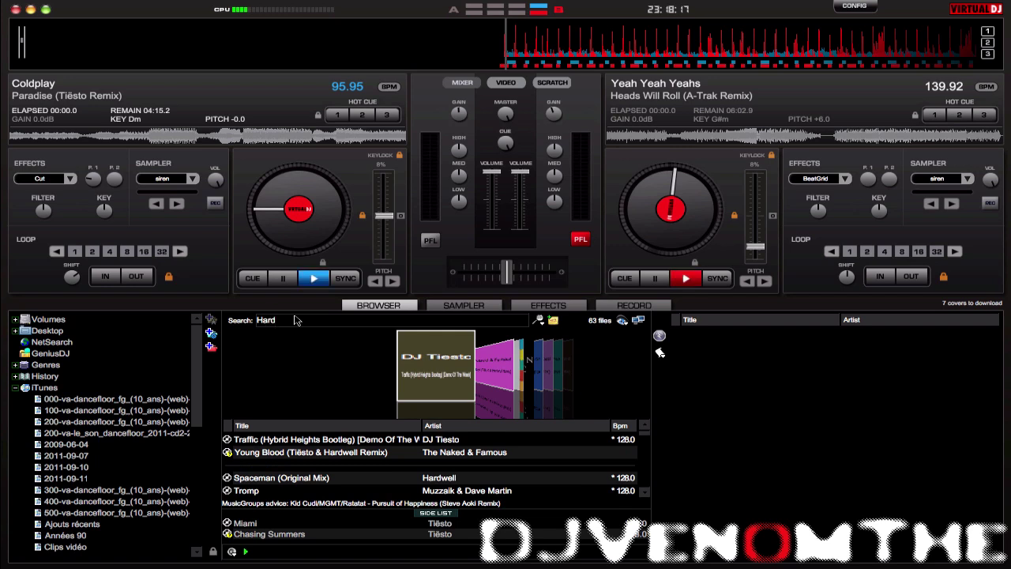
pyautogui.write('wel')
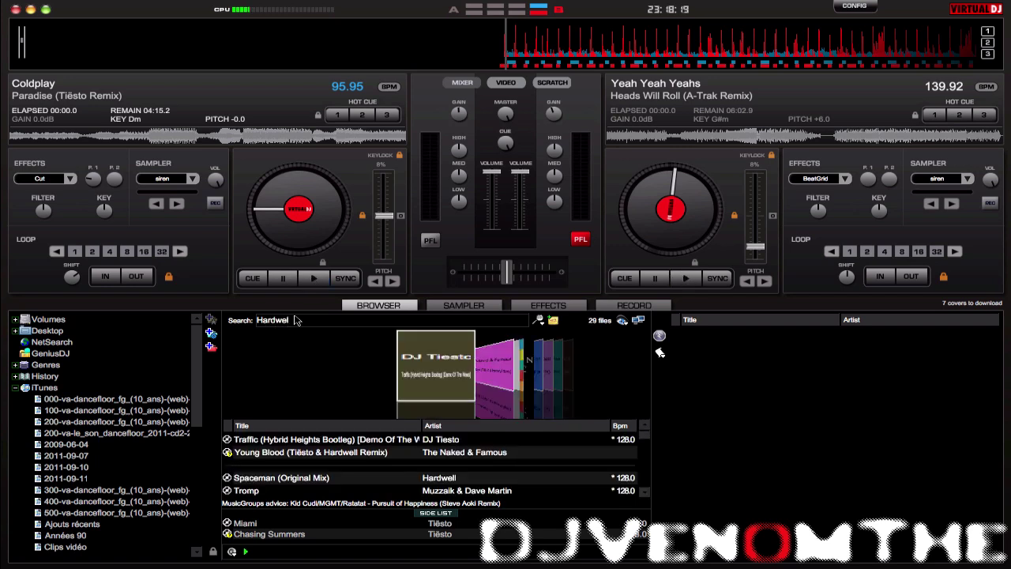
pyautogui.write('l')
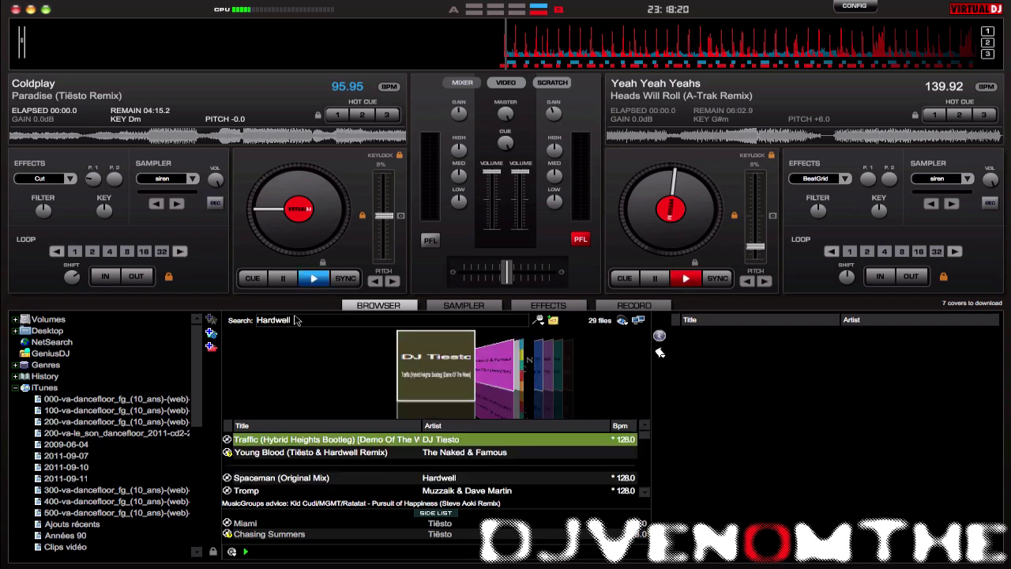
# Review the search filter options and the browser's display options, and look through the Hardwell tracks.
pyautogui.click(542, 322)
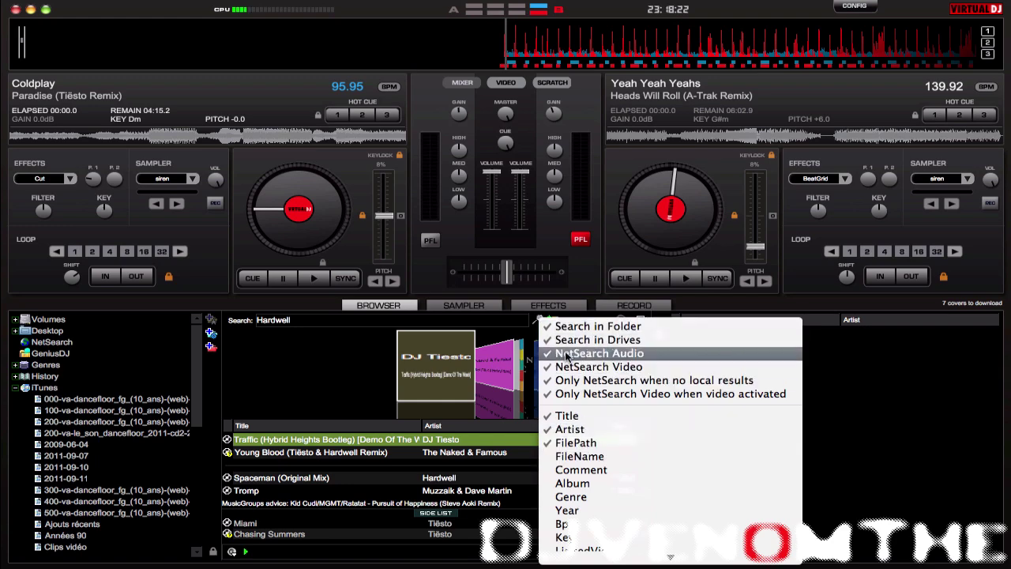
pyautogui.click(282, 447)
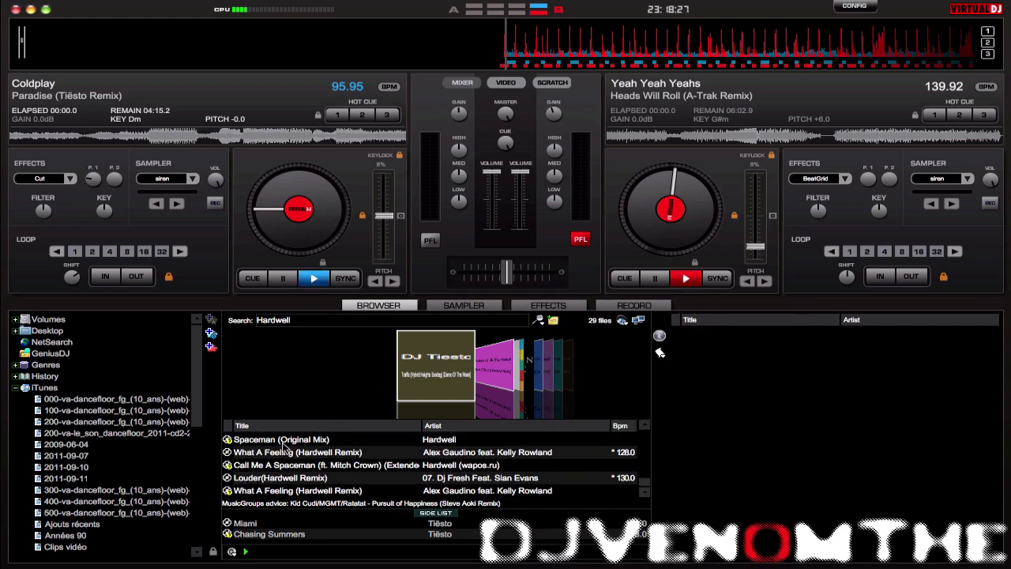
pyautogui.scroll(-5, 327, 438)
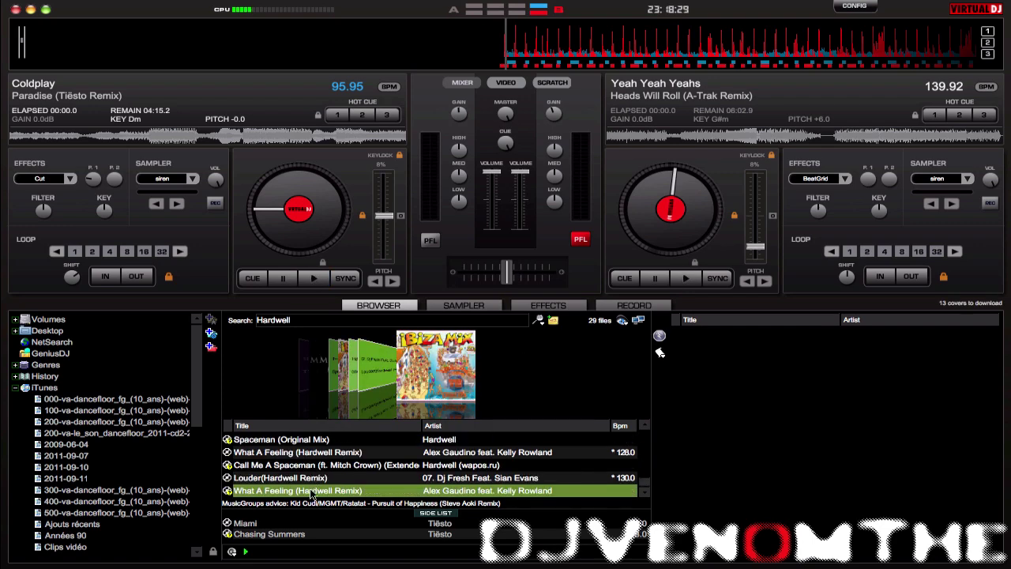
pyautogui.click(638, 320)
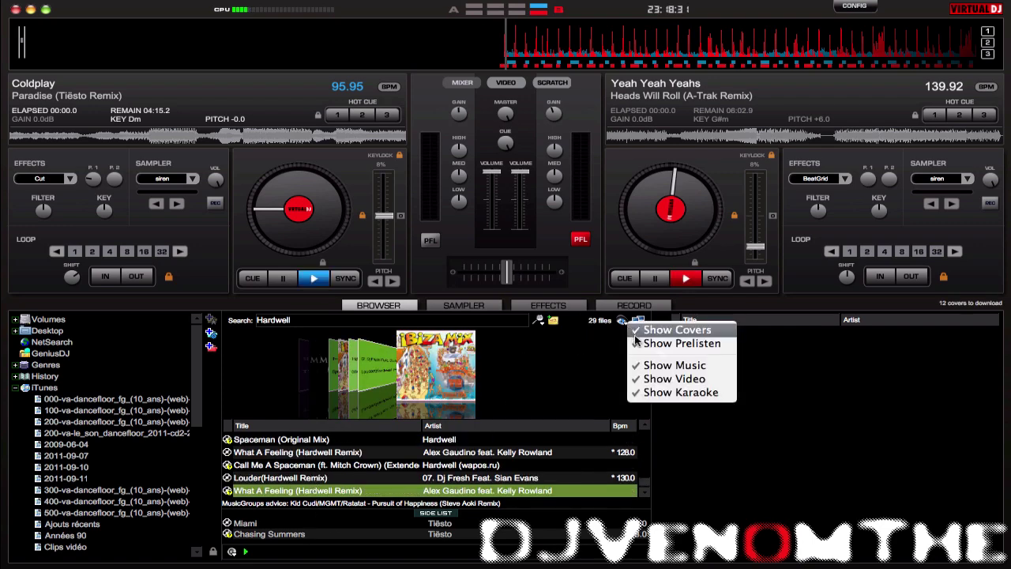
pyautogui.click(637, 320)
pyautogui.click(636, 316)
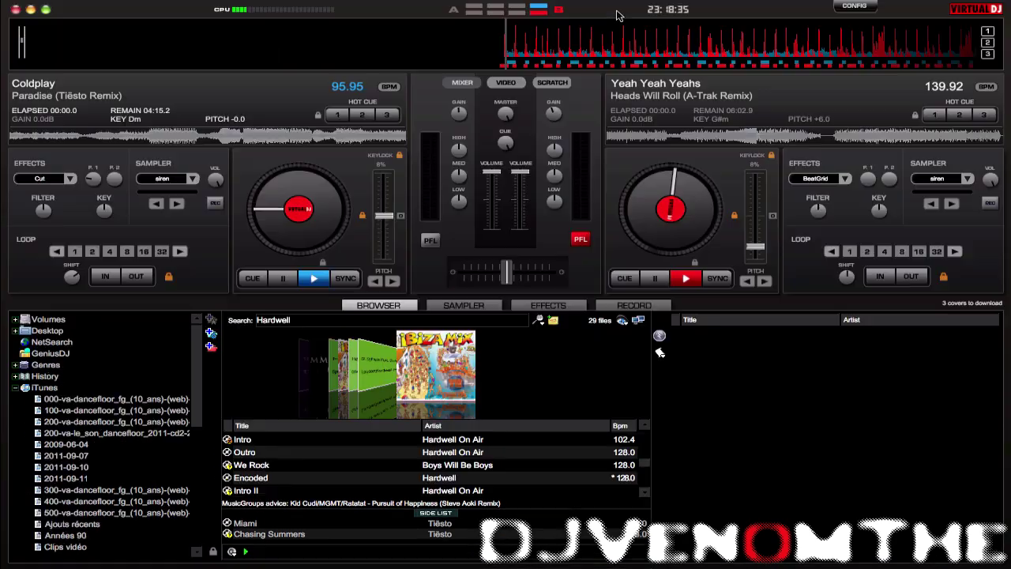
pyautogui.click(615, 9)
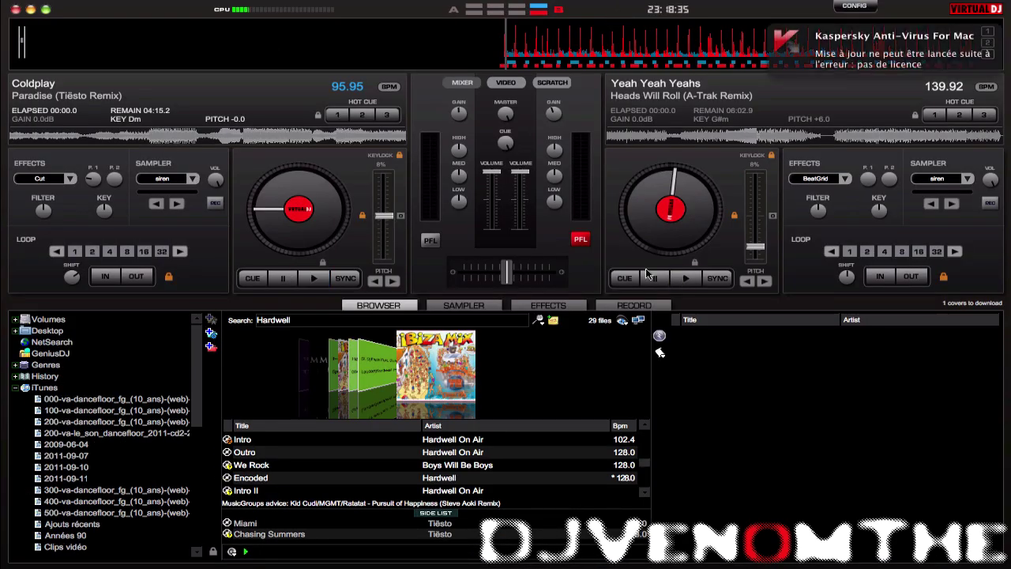
# Replace the Hardwell search in the music library with a search for "wiz kalifa".
pyautogui.press('BackSpace')
pyautogui.press('BackSpace')
pyautogui.press('BackSpace')
pyautogui.press('BackSpace')
pyautogui.press('BackSpace')
pyautogui.press('BackSpace')
pyautogui.press('BackSpace')
pyautogui.press('BackSpace')
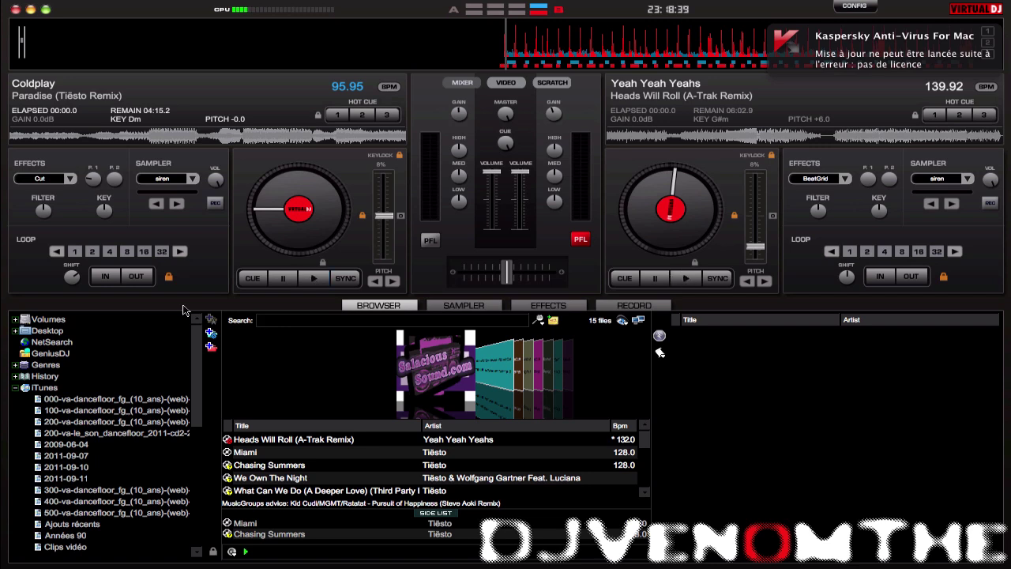
pyautogui.press('space')
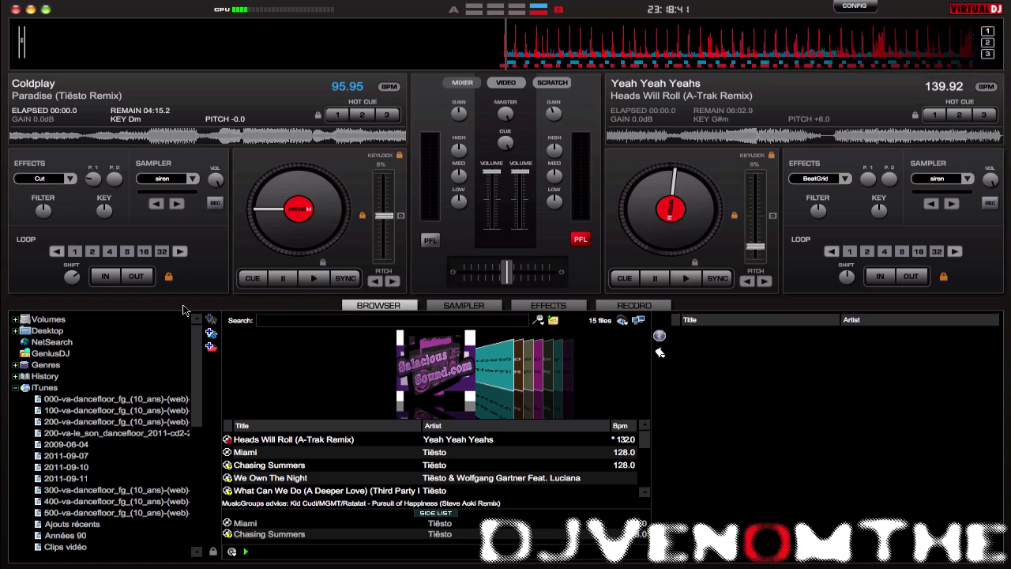
pyautogui.write('wiz')
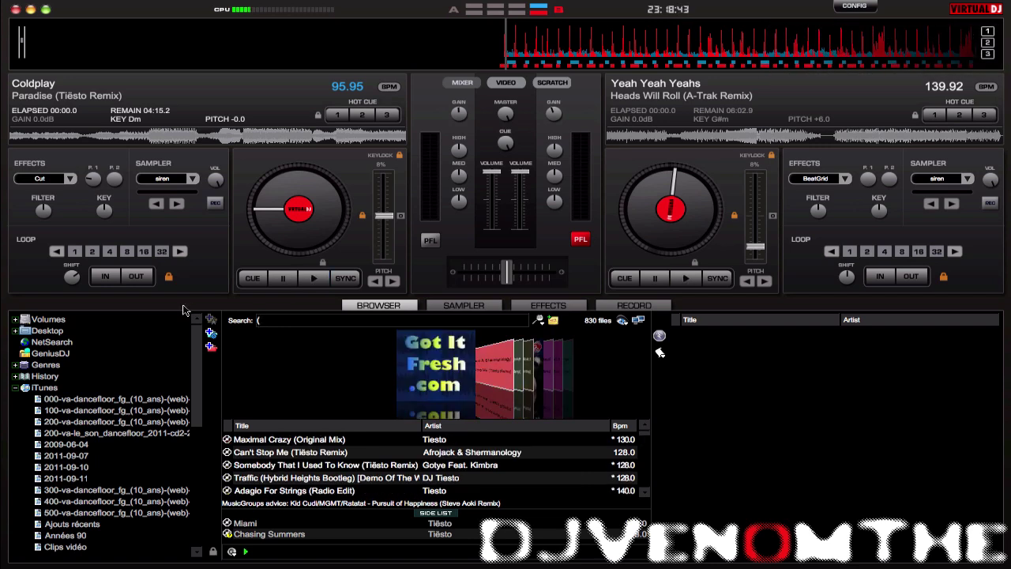
pyautogui.write(' kalifa')
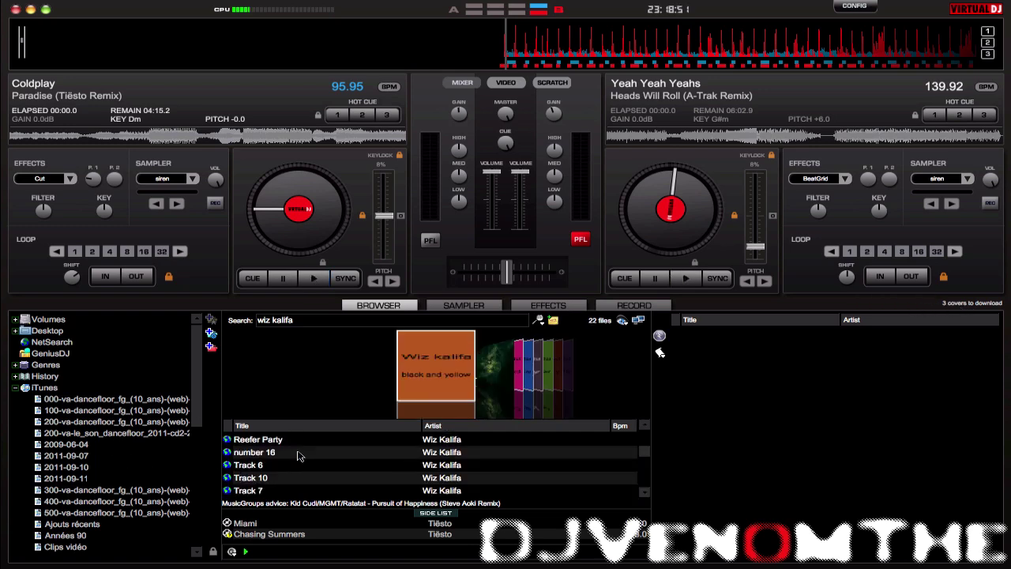
# Load the track Reefer Party from the search results onto the left deck and dismiss the NetSearch streaming notice.
pyautogui.scroll(5, 300, 458)
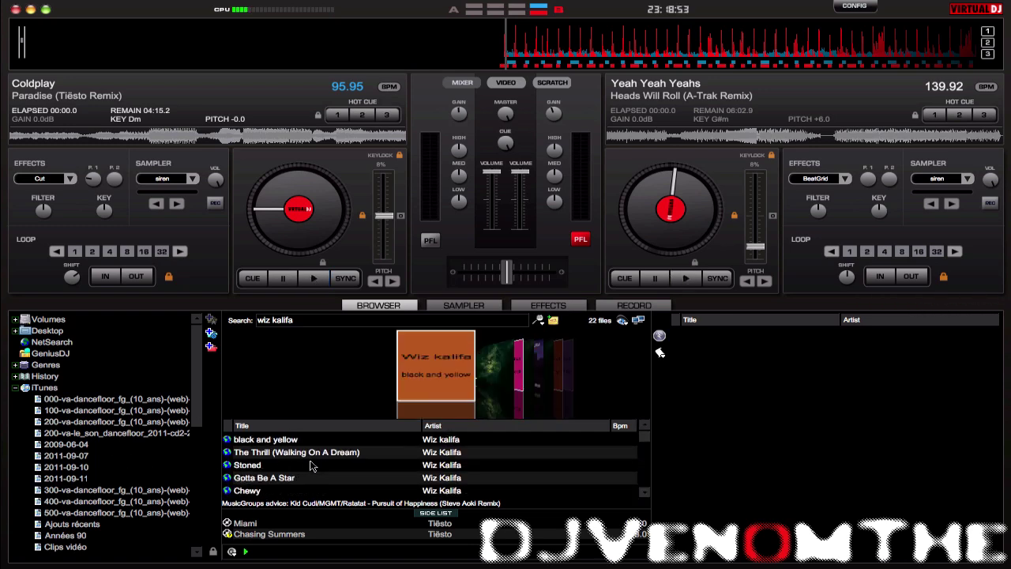
pyautogui.scroll(-5, 310, 465)
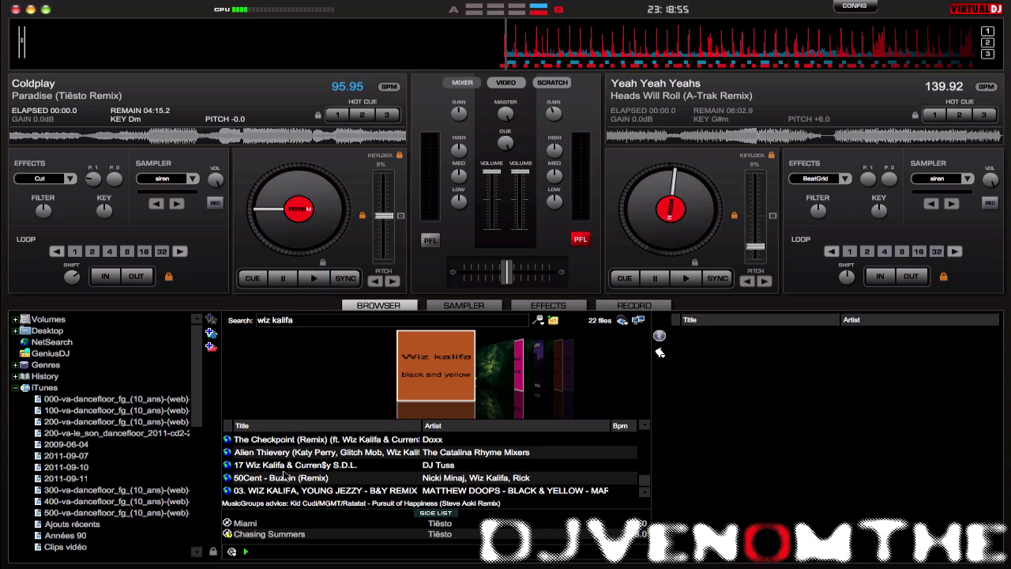
pyautogui.scroll(2, 287, 466)
pyautogui.scroll(3, 273, 466)
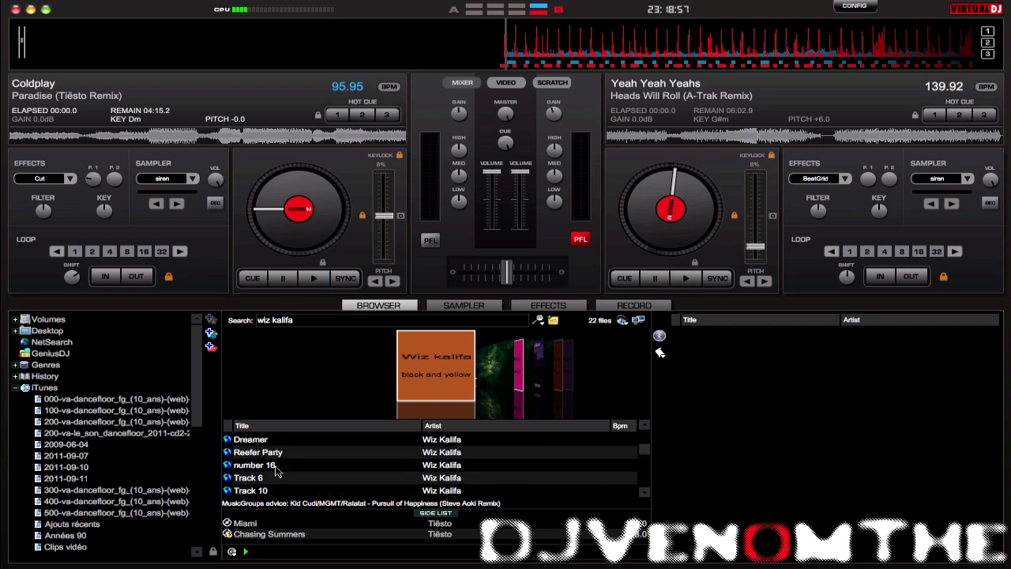
pyautogui.click(286, 453)
pyautogui.moveTo(262, 402); pyautogui.dragTo(322, 273)
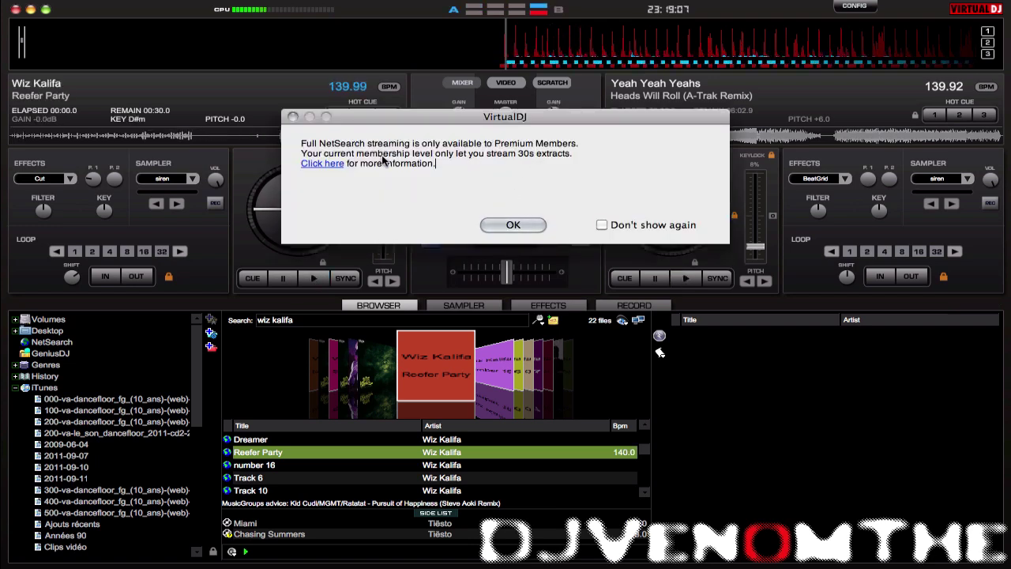
pyautogui.moveTo(301, 143); pyautogui.dragTo(485, 162)
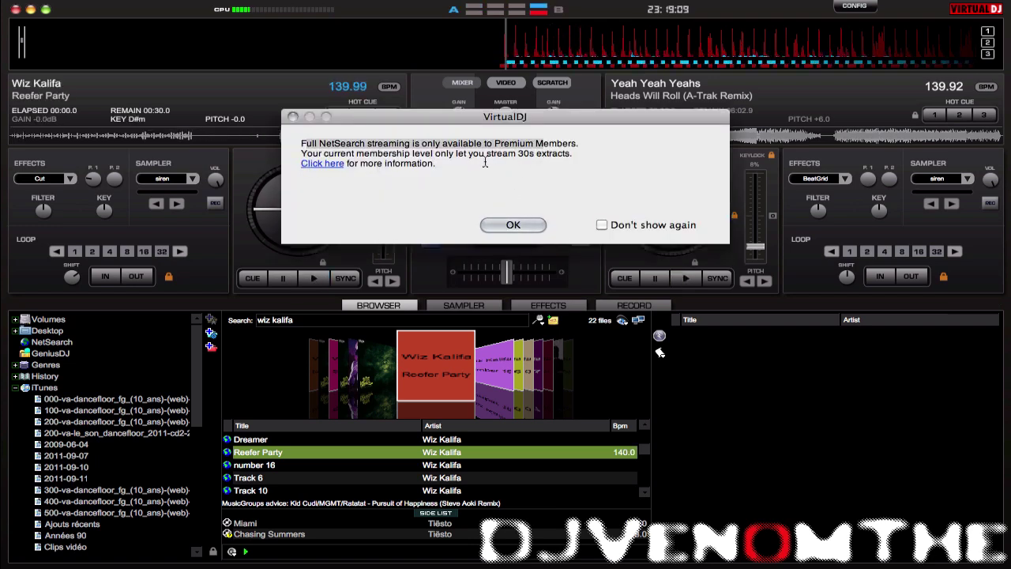
pyautogui.tripleClick(310, 139)
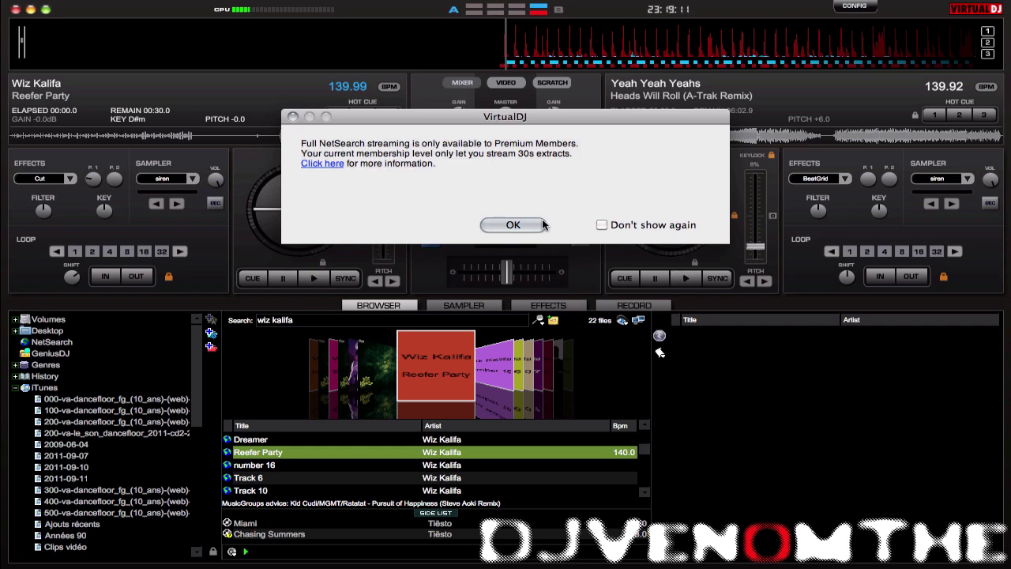
pyautogui.click(515, 225)
# Play Reefer Party on the left deck, skip ahead to two further points in its waveform and stop it.
pyautogui.click(313, 278)
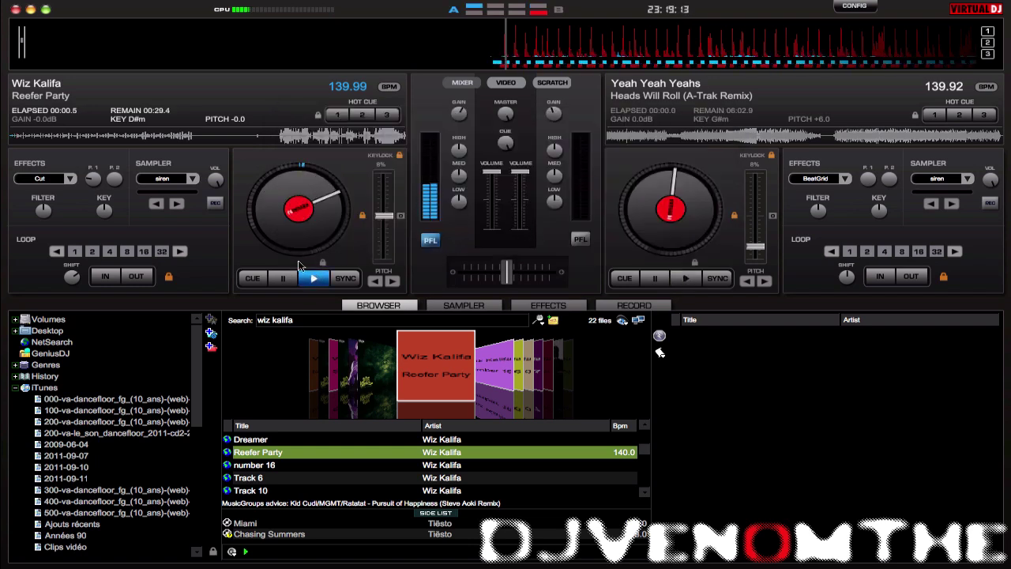
pyautogui.click(79, 137)
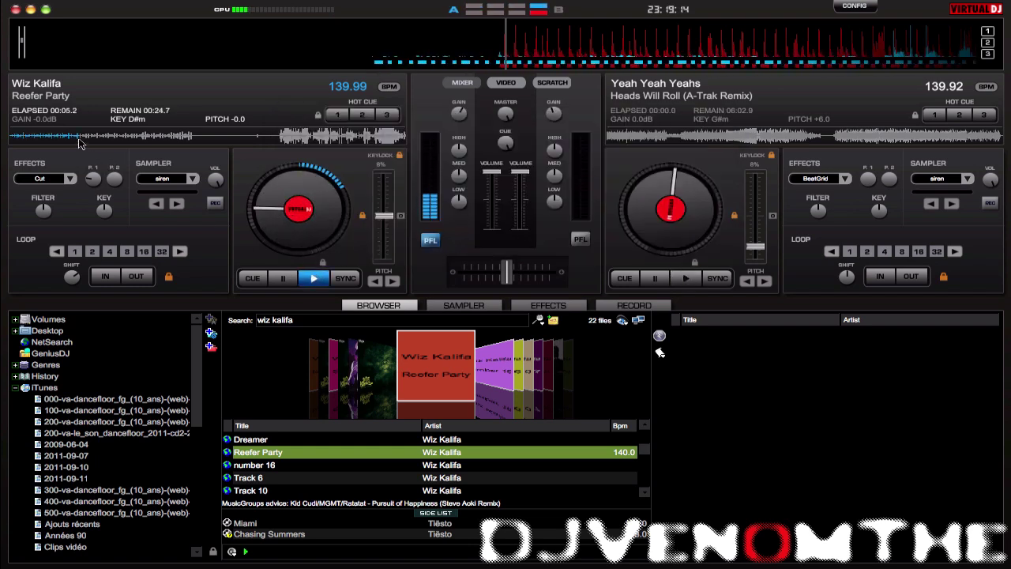
pyautogui.click(280, 136)
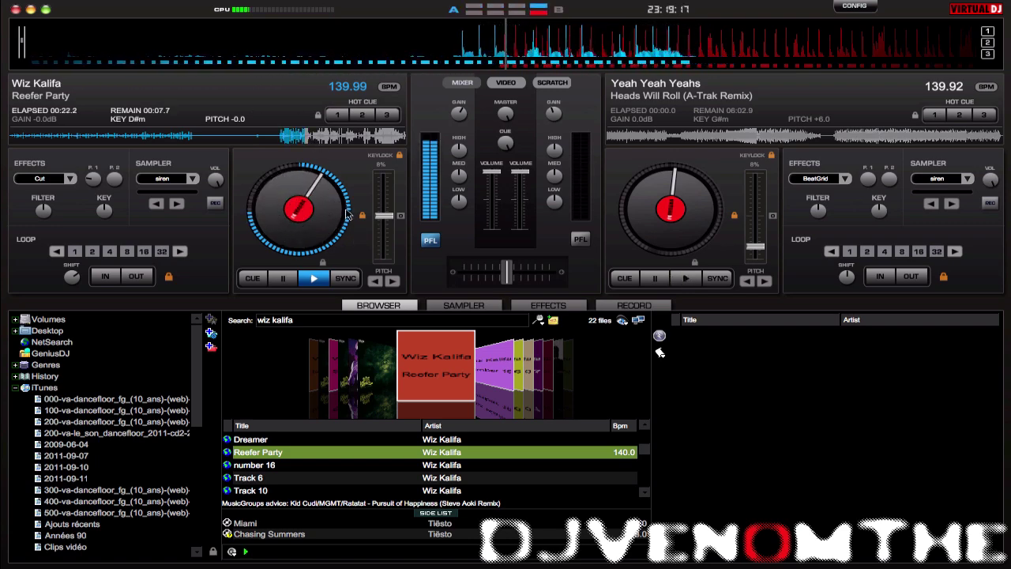
pyautogui.click(283, 278)
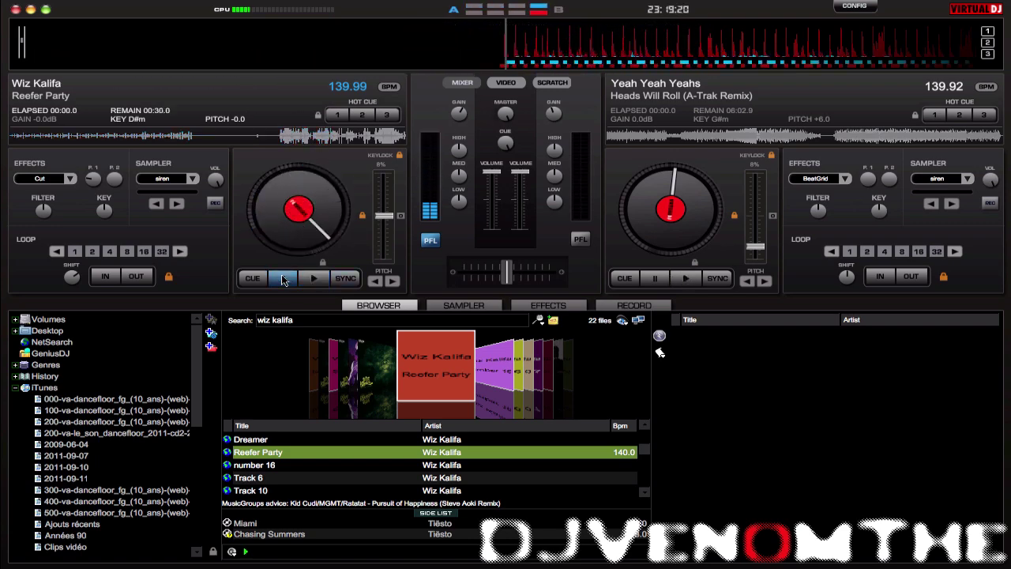
# Show the video mixer and browse to the Roller Coaster Tycoon 3 Mac OSX folder on the Desktop.
pyautogui.click(512, 83)
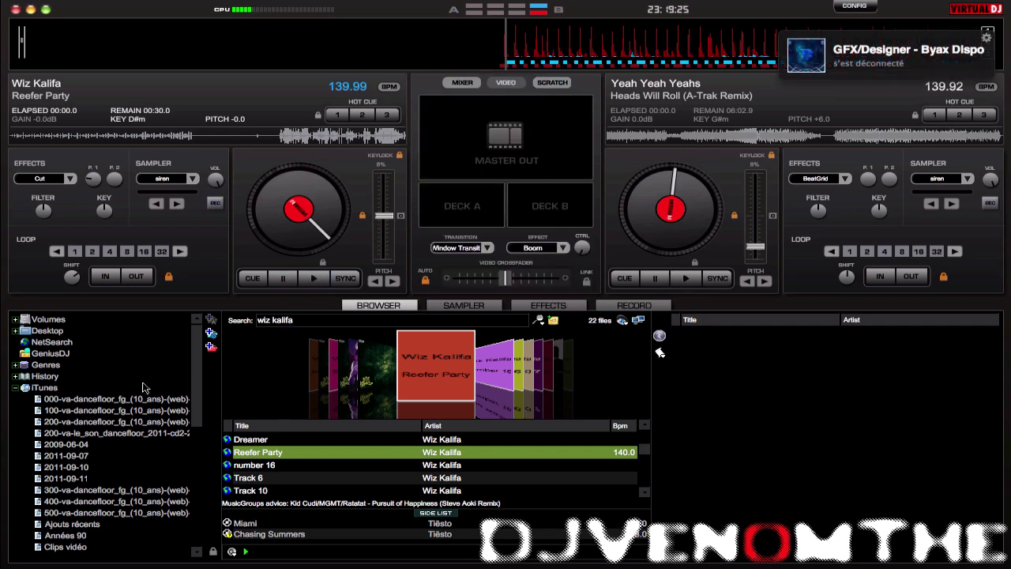
pyautogui.doubleClick(30, 389)
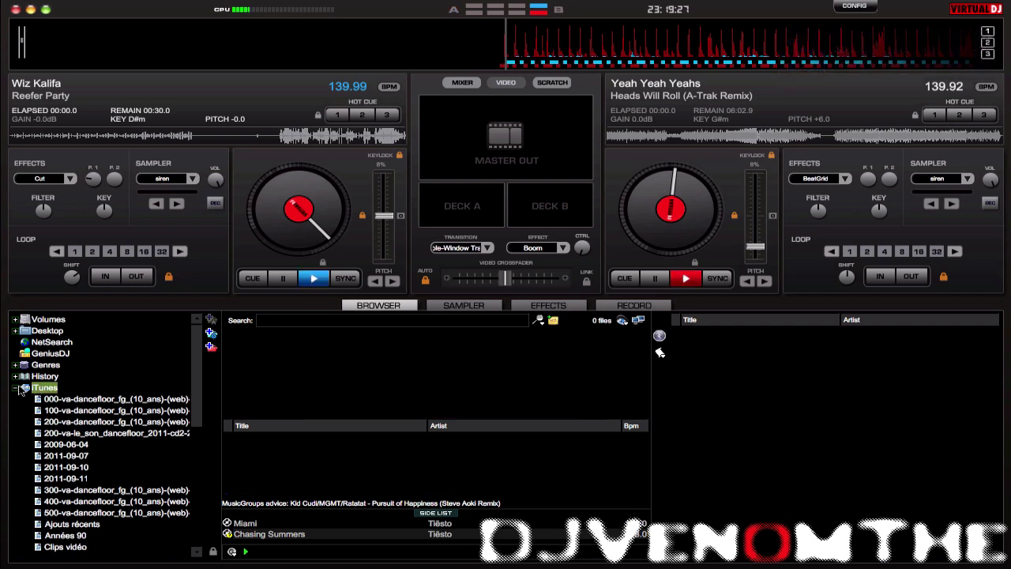
pyautogui.doubleClick(32, 332)
pyautogui.doubleClick(32, 331)
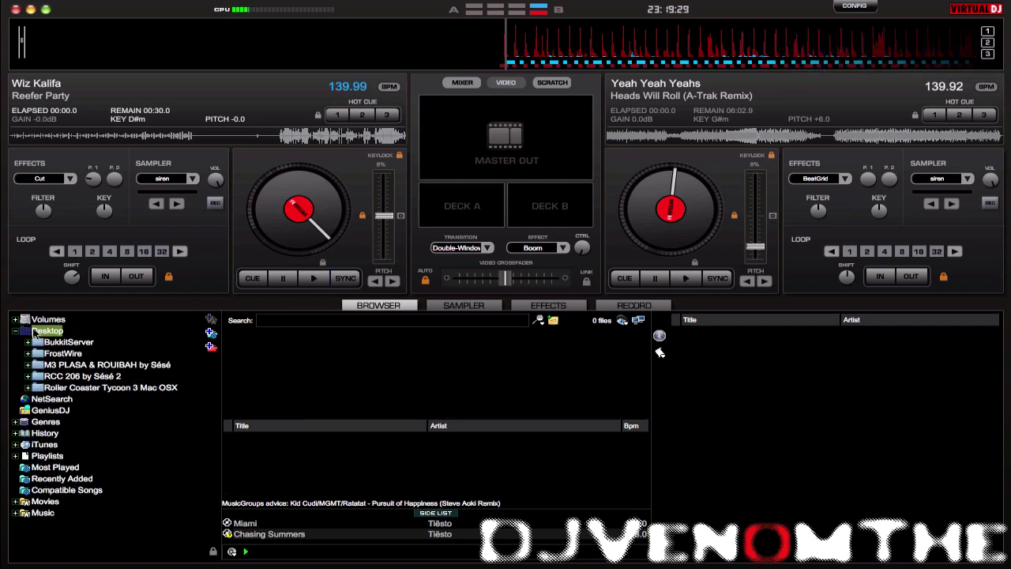
pyautogui.doubleClick(78, 388)
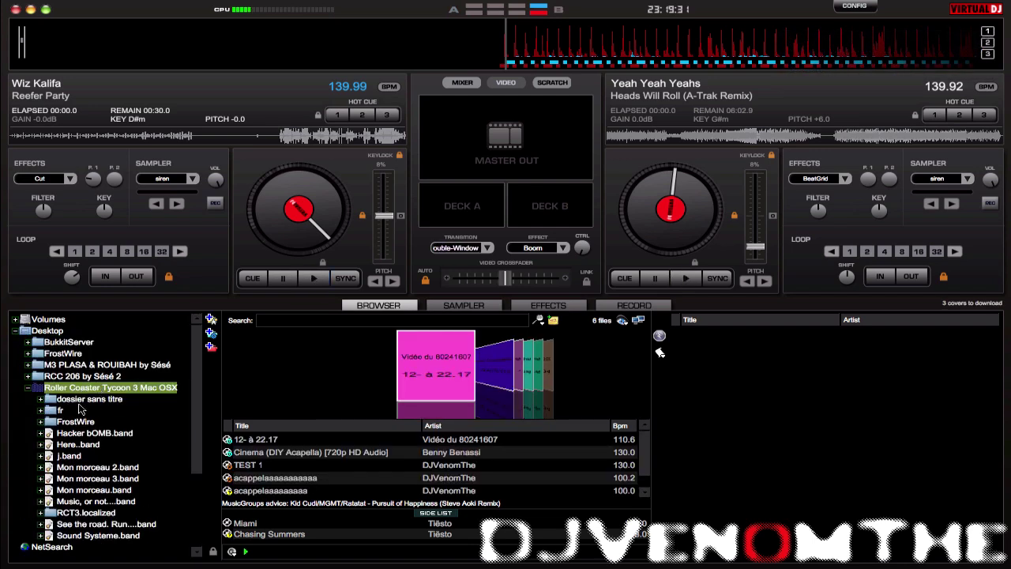
# Load Cinema (DIY Acapella) onto the left deck, play its video briefly, stop it and close the video output window.
pyautogui.doubleClick(298, 459)
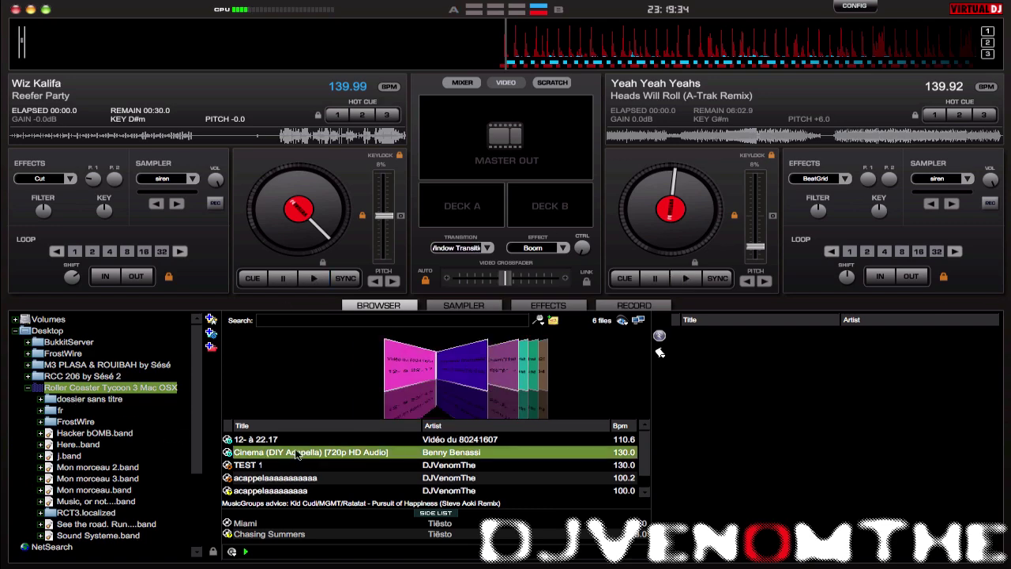
pyautogui.click(312, 278)
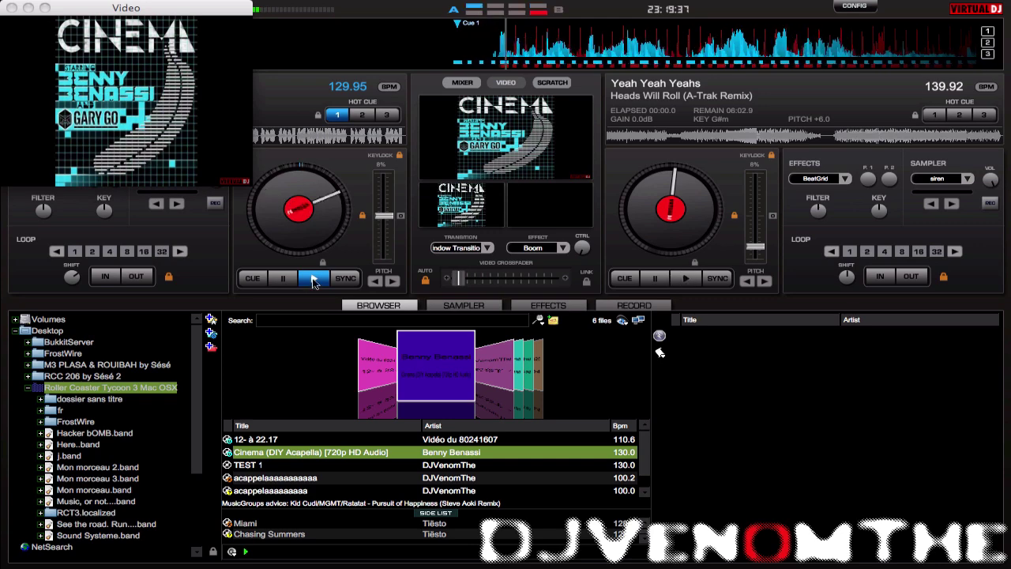
pyautogui.click(285, 280)
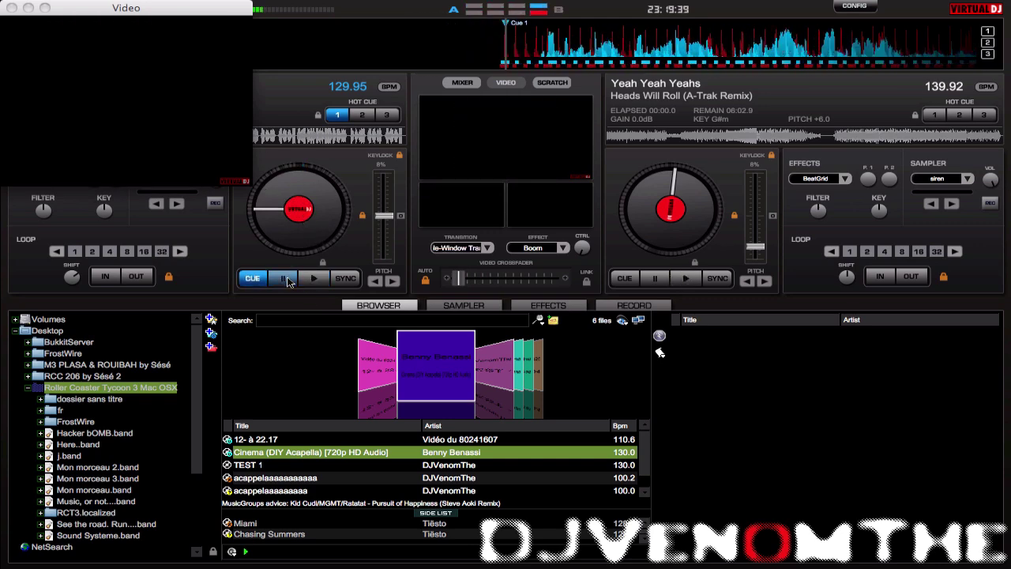
pyautogui.scroll(-1, 302, 474)
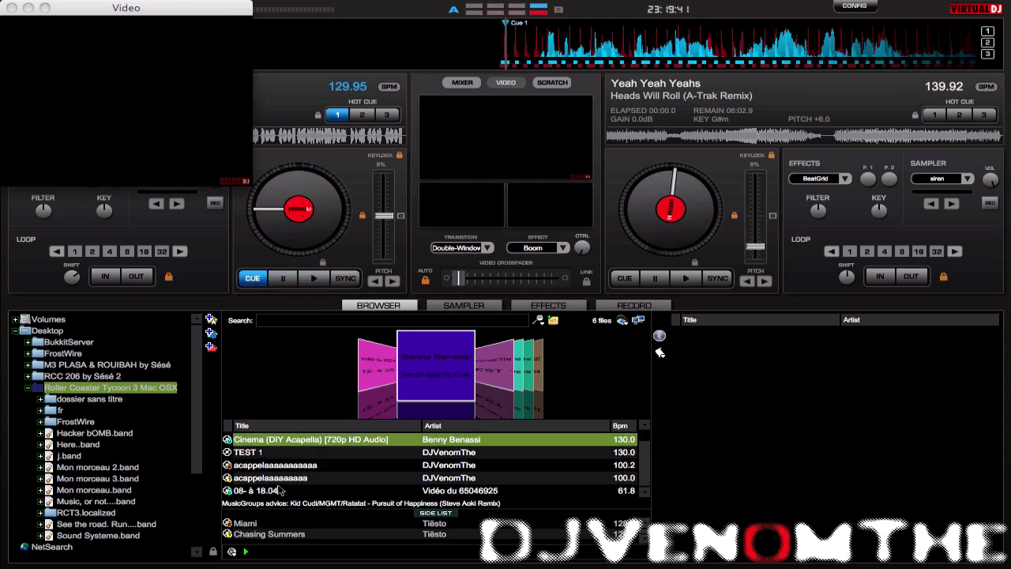
pyautogui.click(11, 9)
# Show the scratch view, play the left deck's Cinema track and scratch on the right deck's turntable.
pyautogui.click(552, 82)
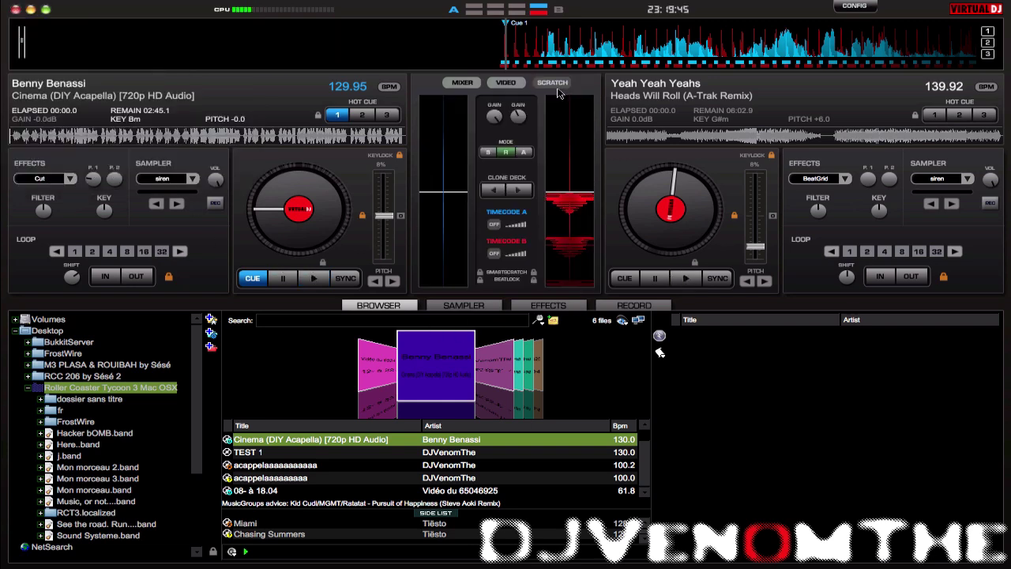
pyautogui.click(304, 279)
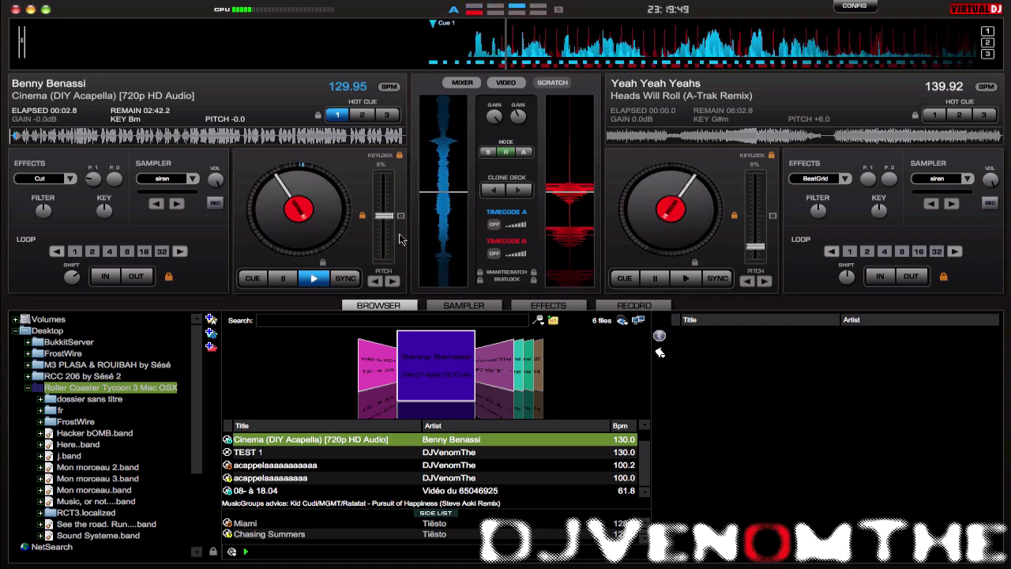
pyautogui.moveTo(700, 209); pyautogui.dragTo(732, 253)
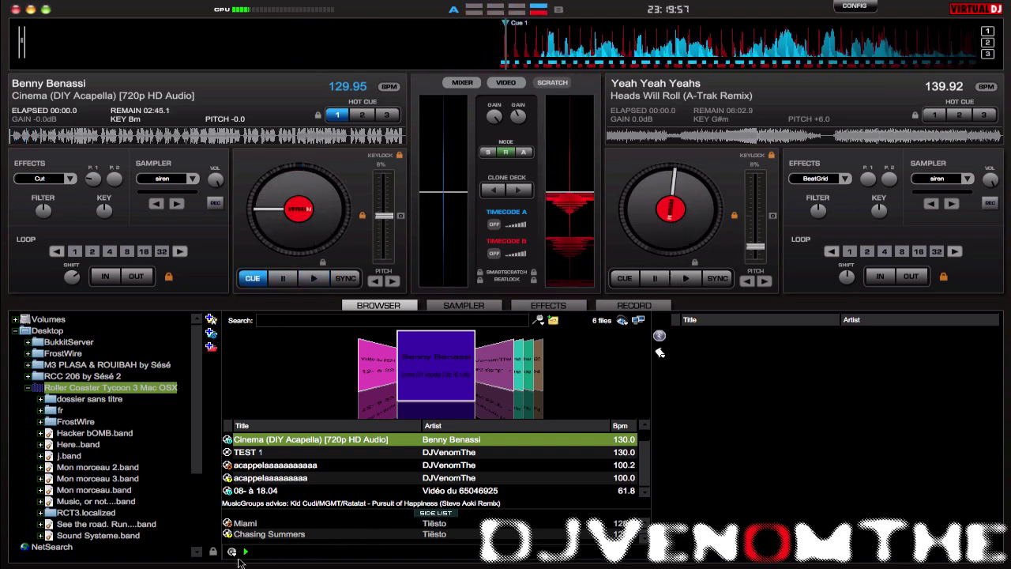
# Look through the browser's folder tree and collapse the Desktop folder.
pyautogui.scroll(-5, 63, 505)
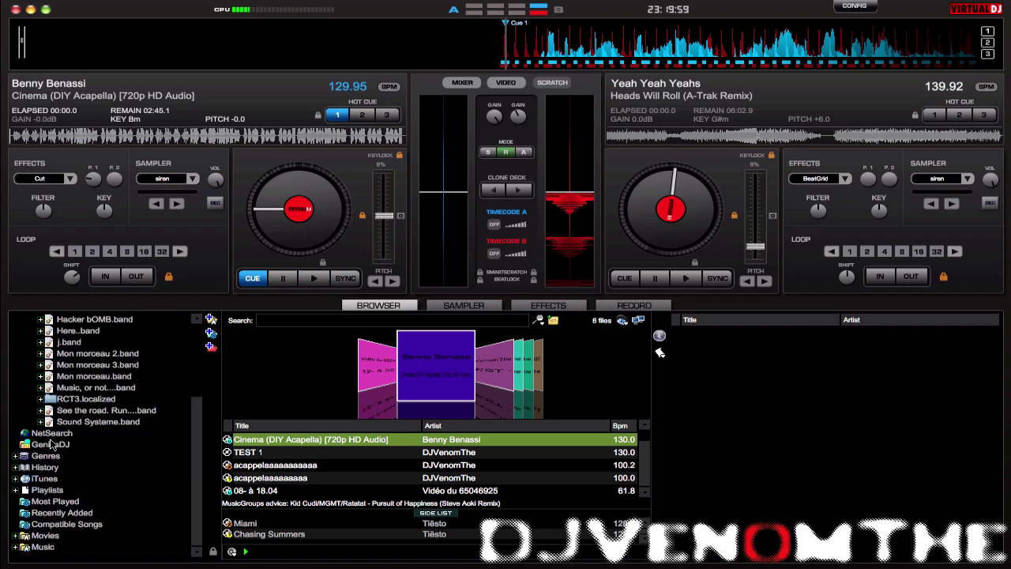
pyautogui.scroll(5, 63, 395)
pyautogui.click(15, 330)
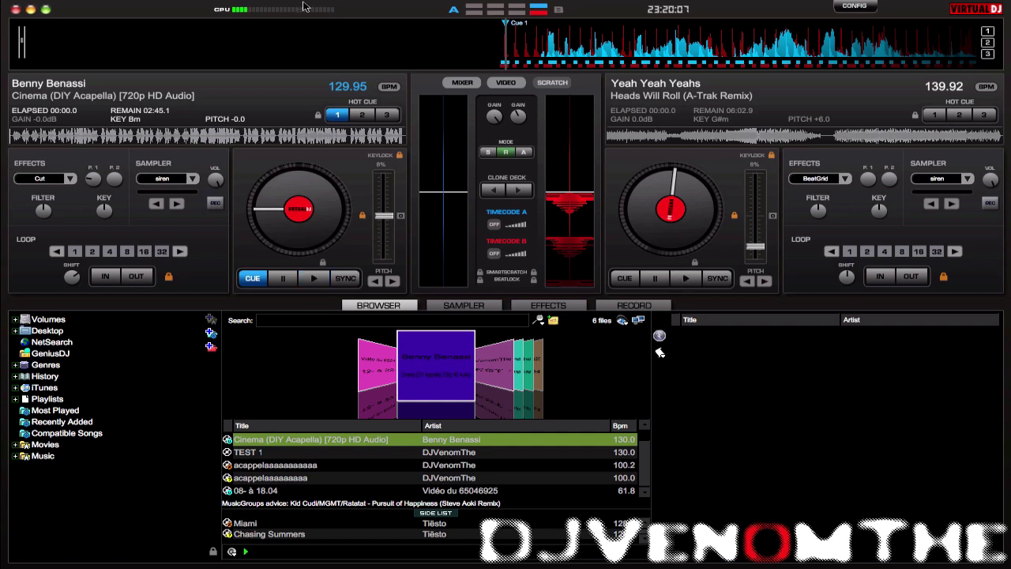
# Close VirtualDJ and the iTunes window behind it, returning to the Mac desktop.
pyautogui.click(16, 10)
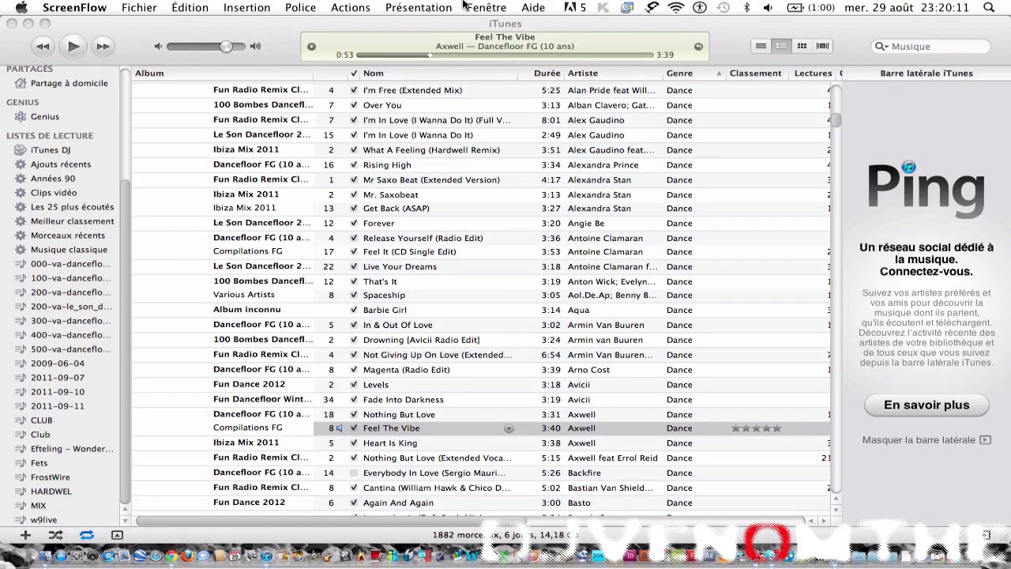
pyautogui.click(12, 23)
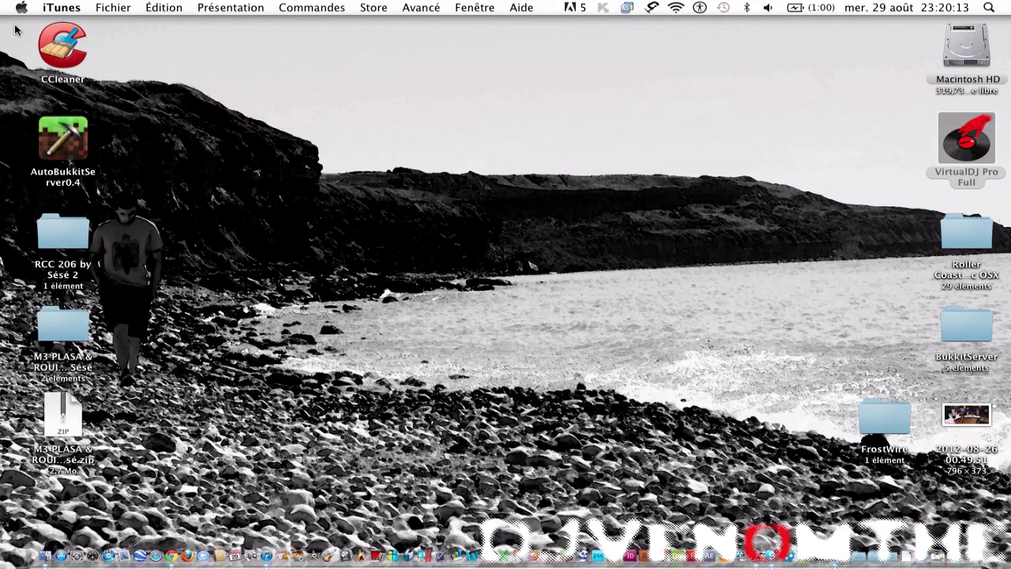
pyautogui.click(524, 111)
pyautogui.click(509, 7)
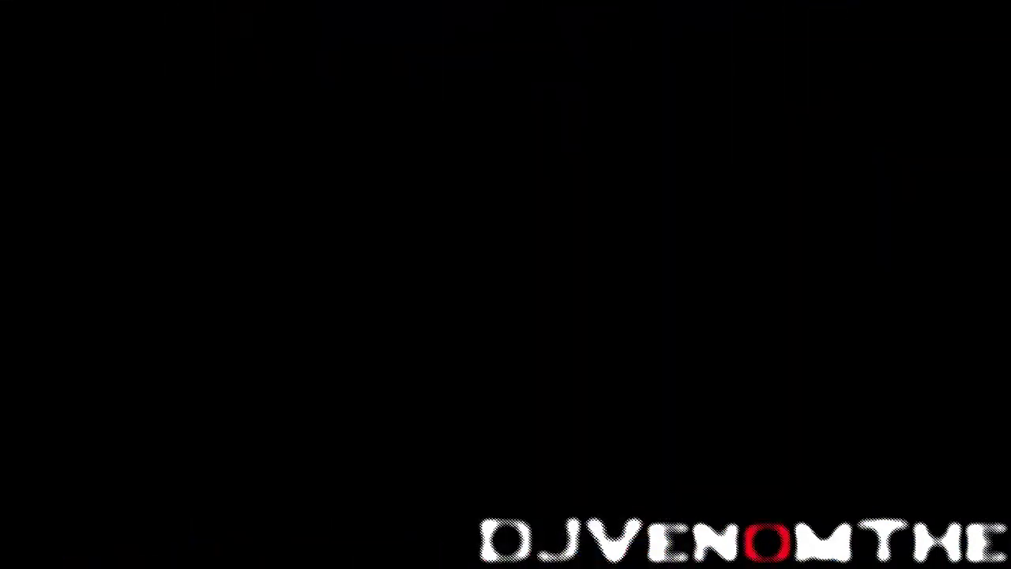